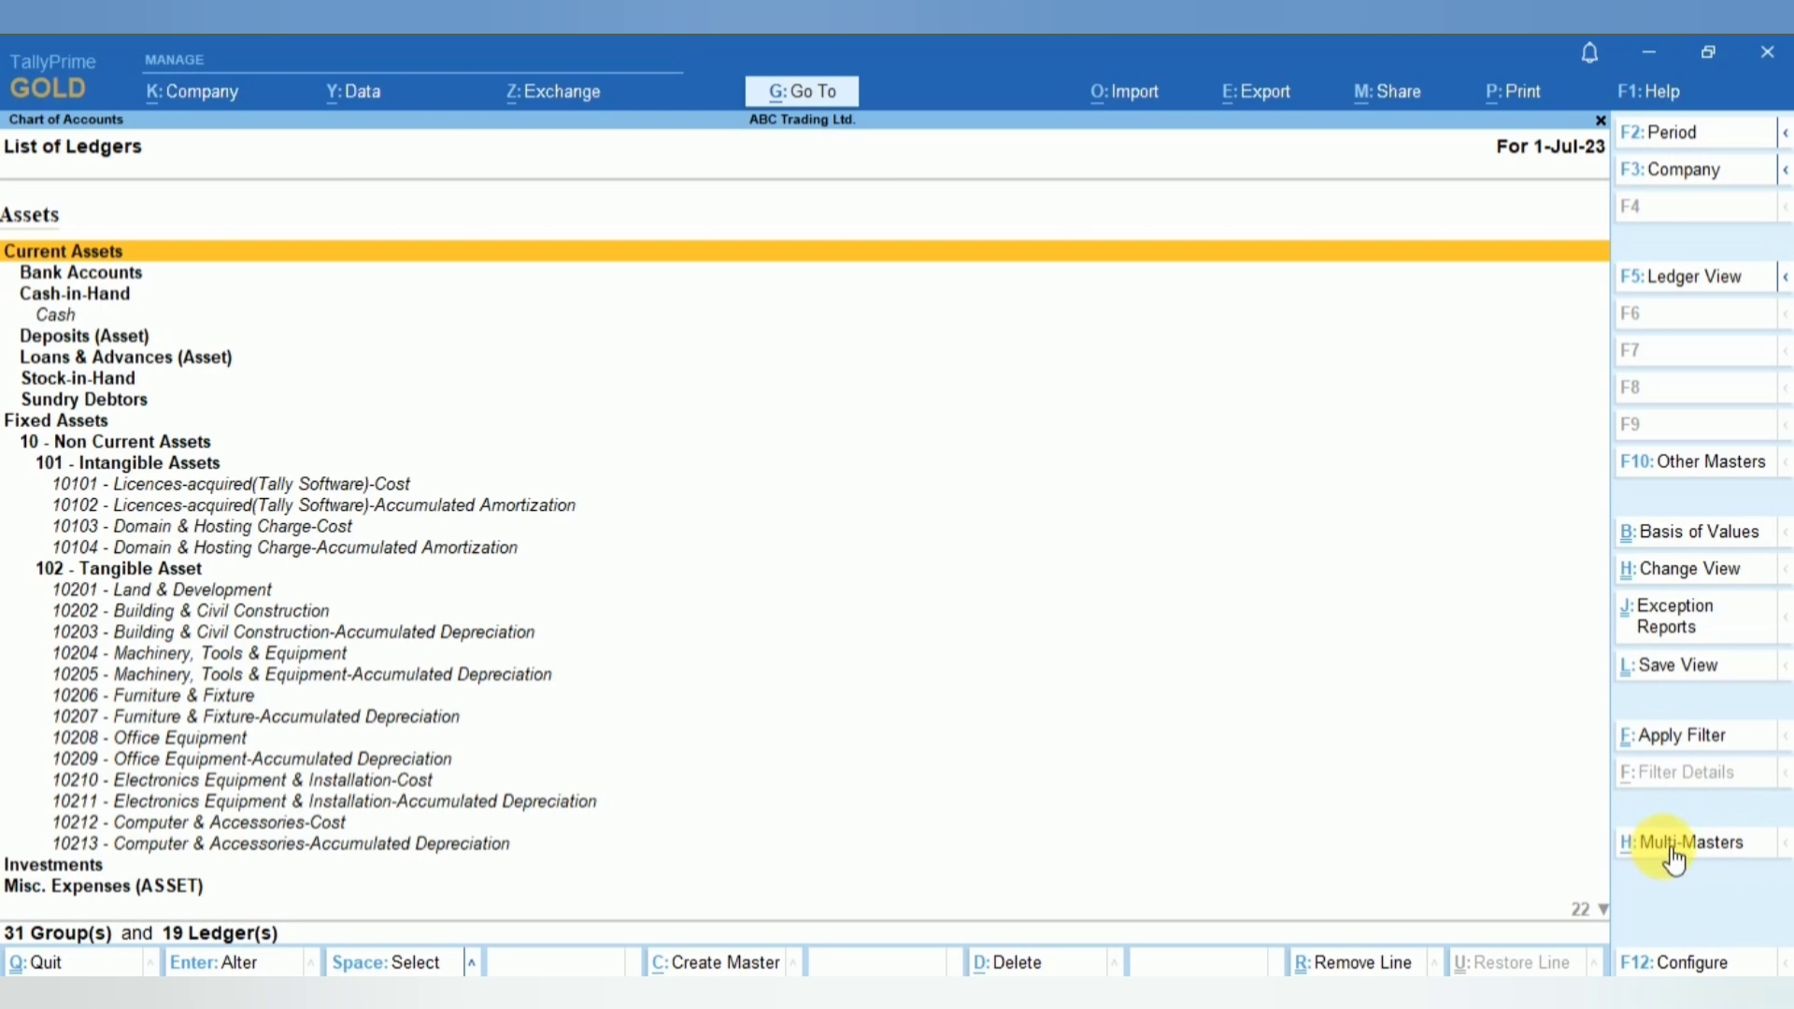
- Start creating multiple ledgers at once under the Sundry Debtors group
click(1672, 854)
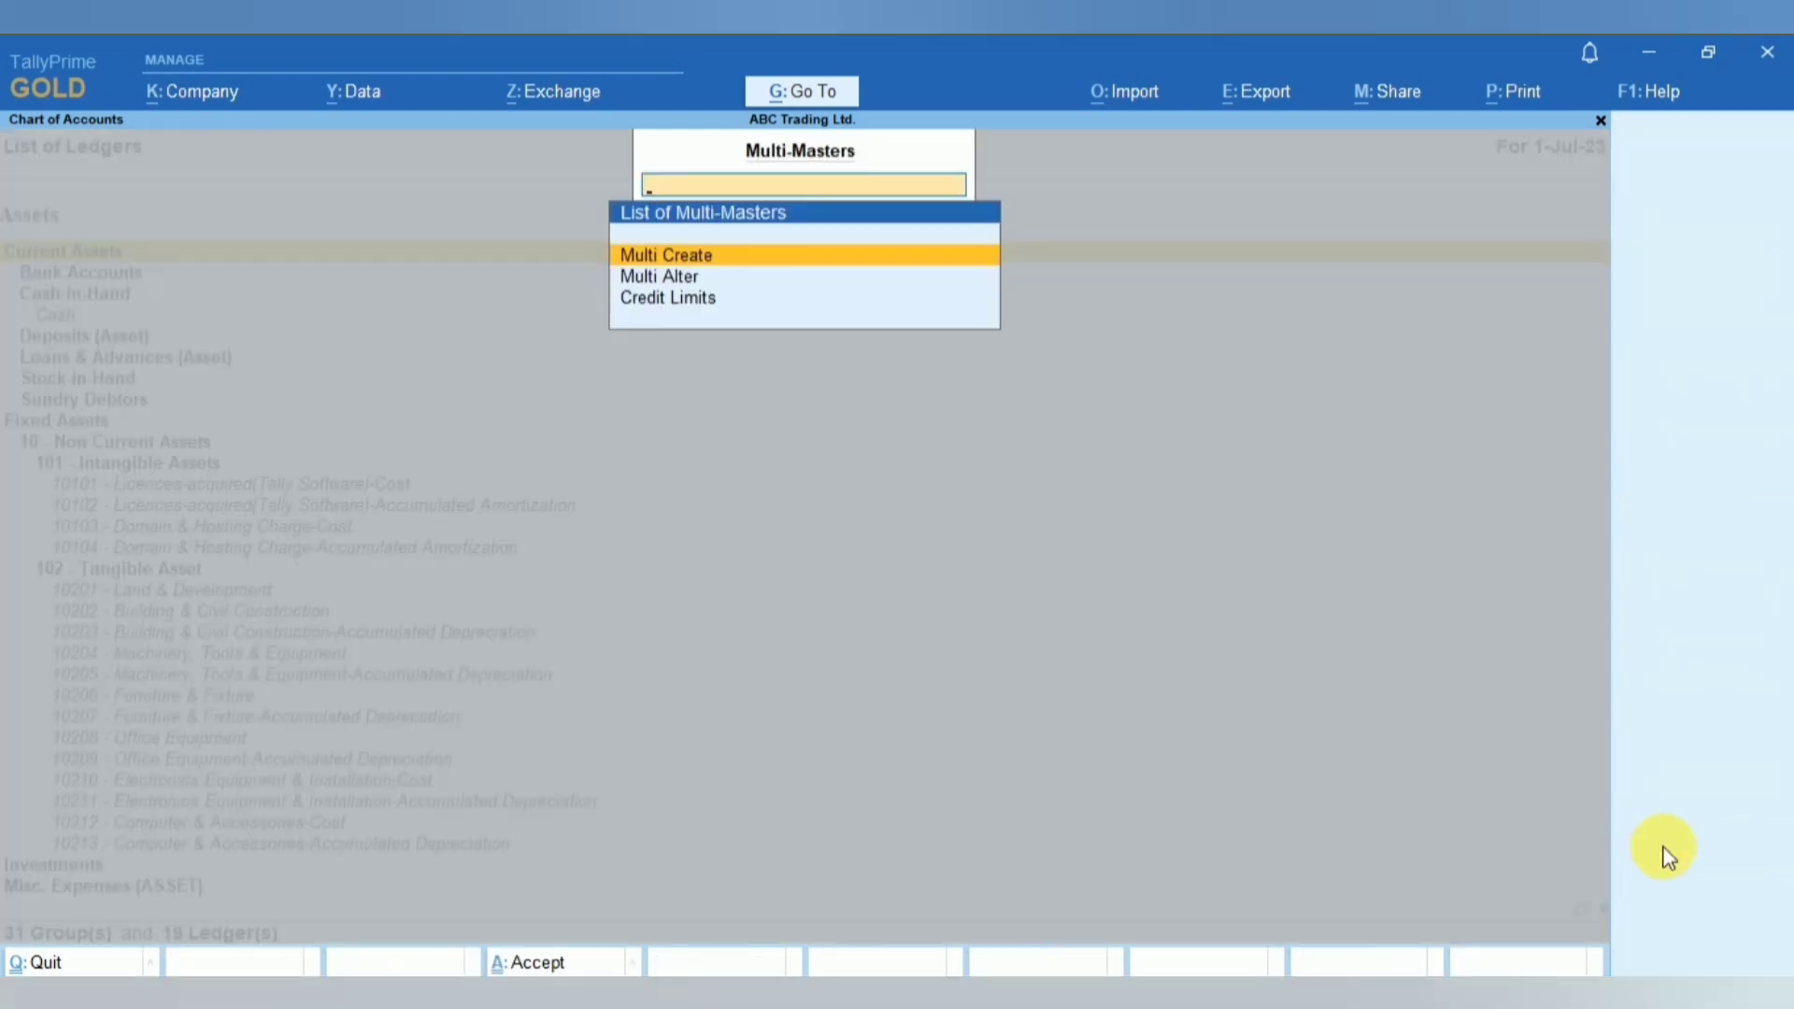
key(Down)
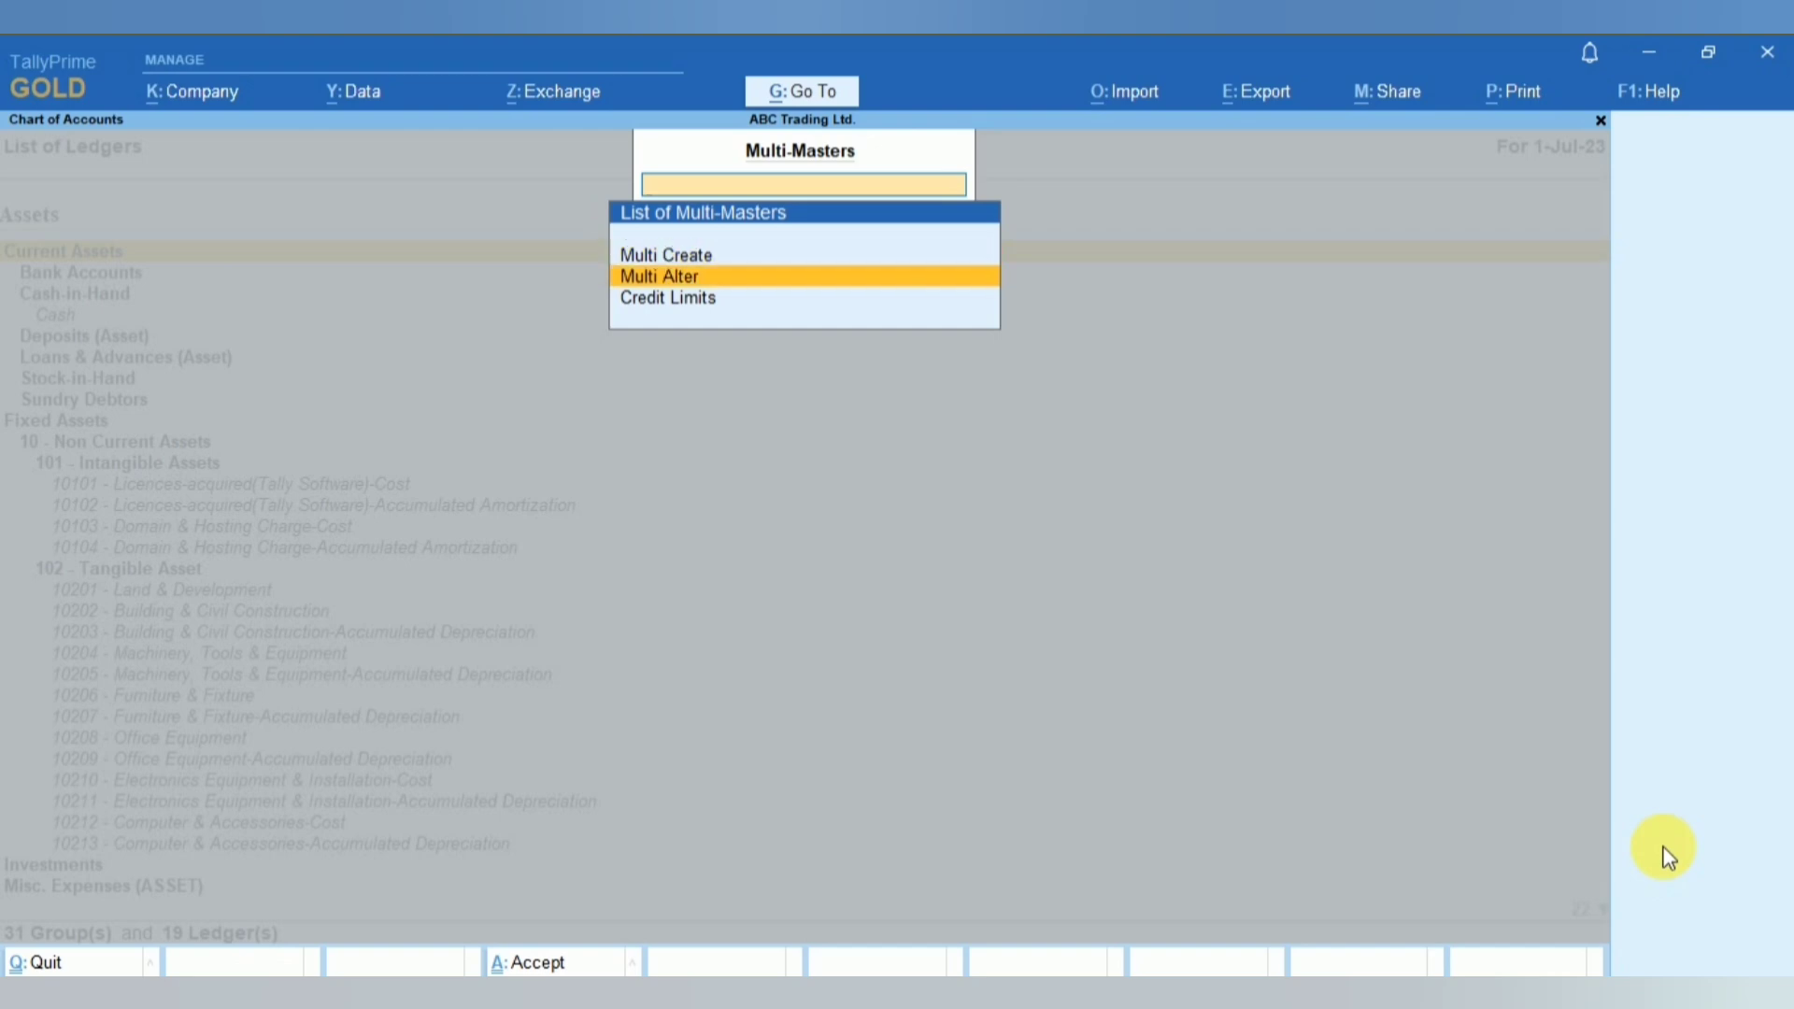
key(Up)
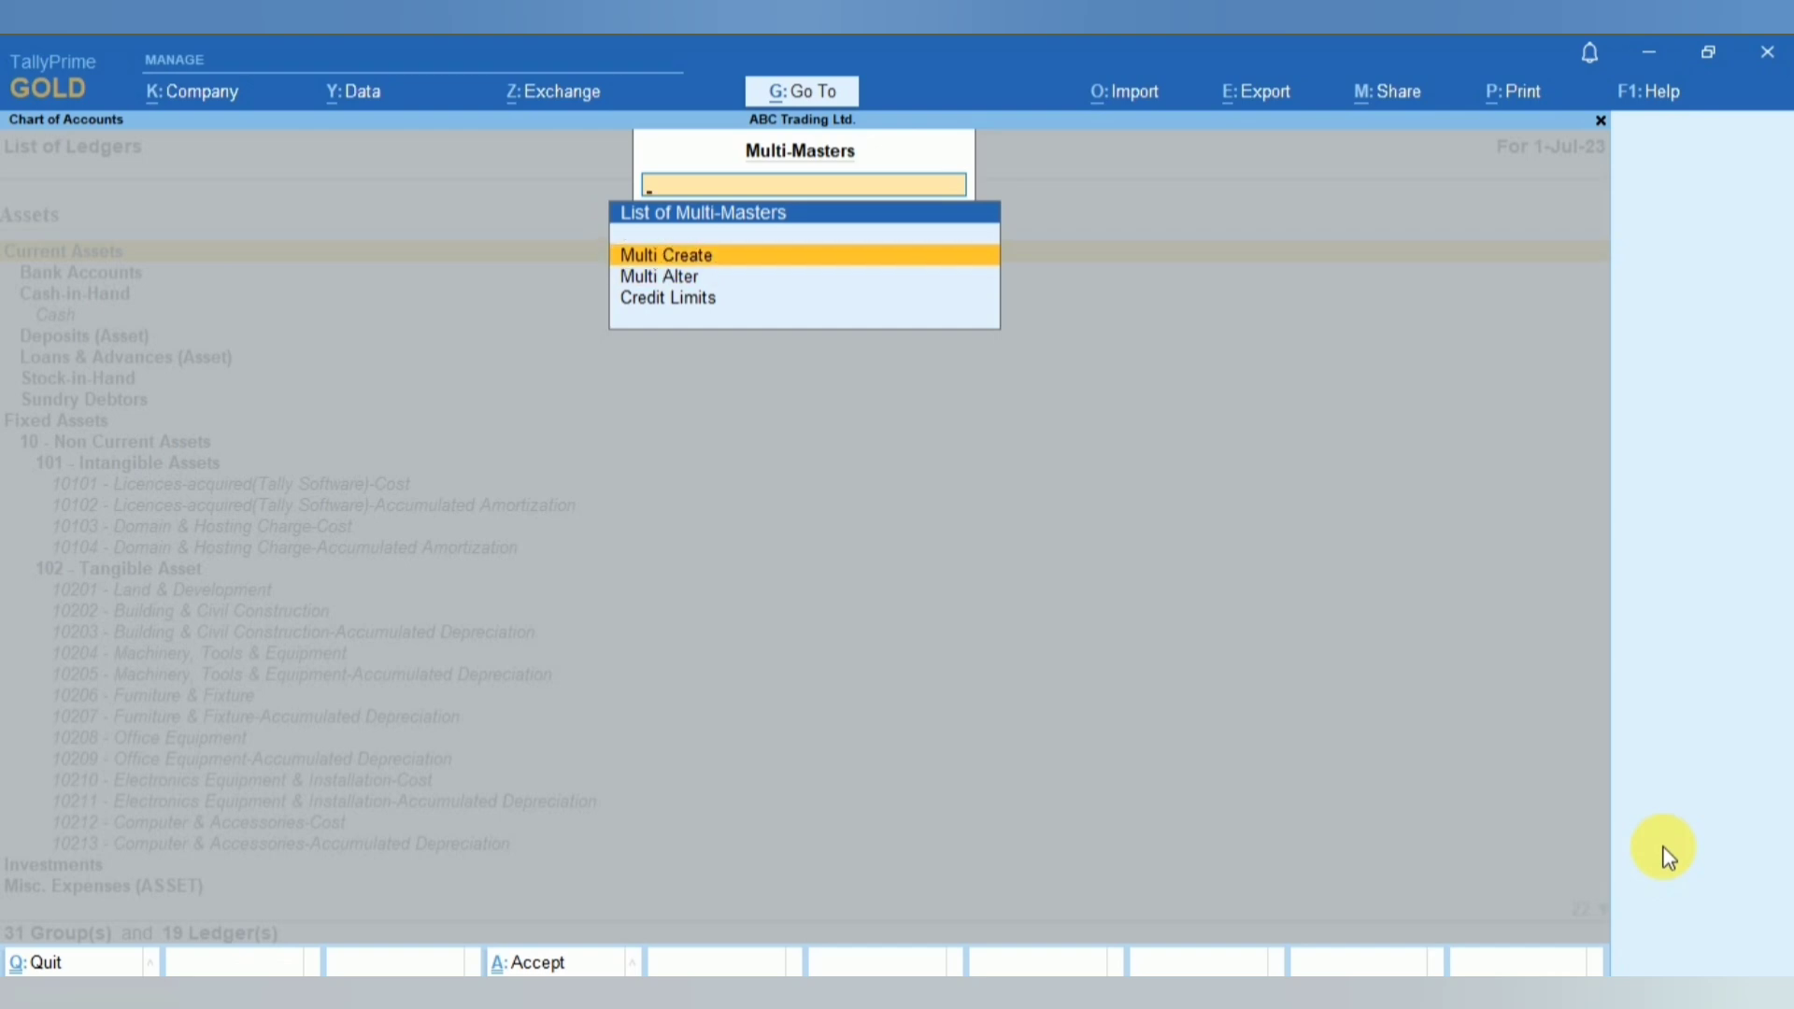
key(Return)
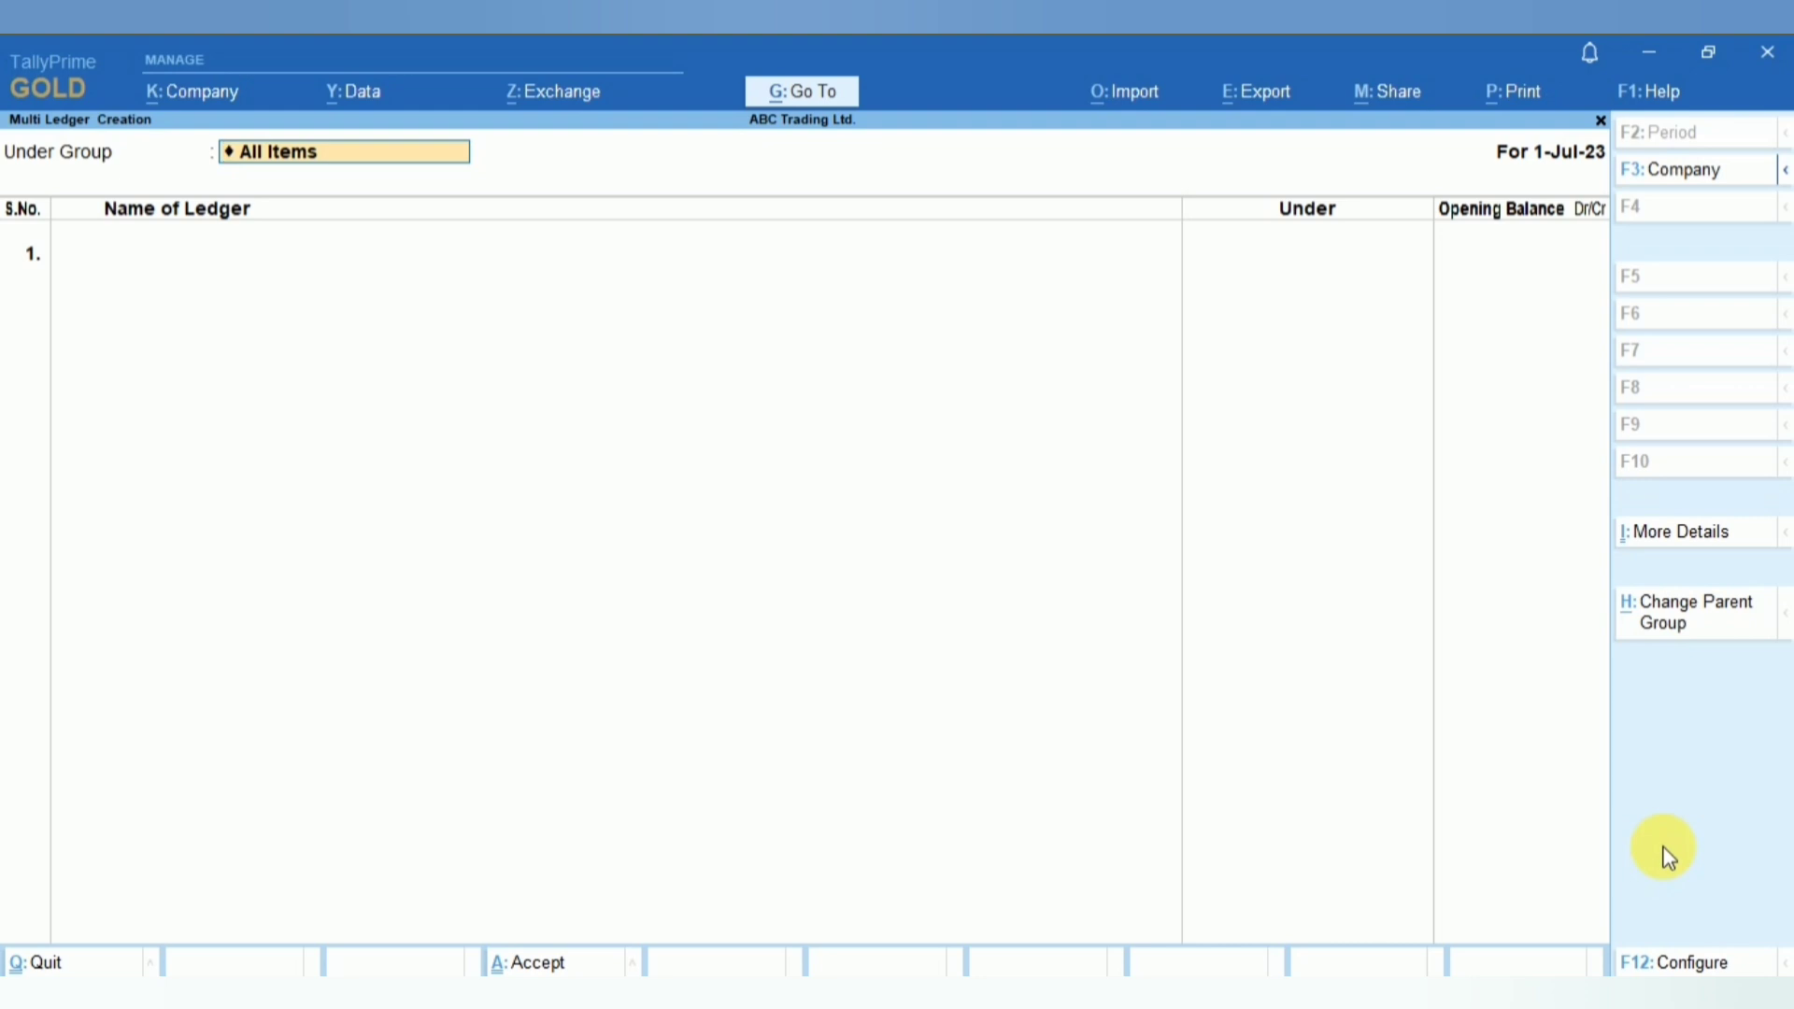
text(Sund)
key(Down)
key(Down)
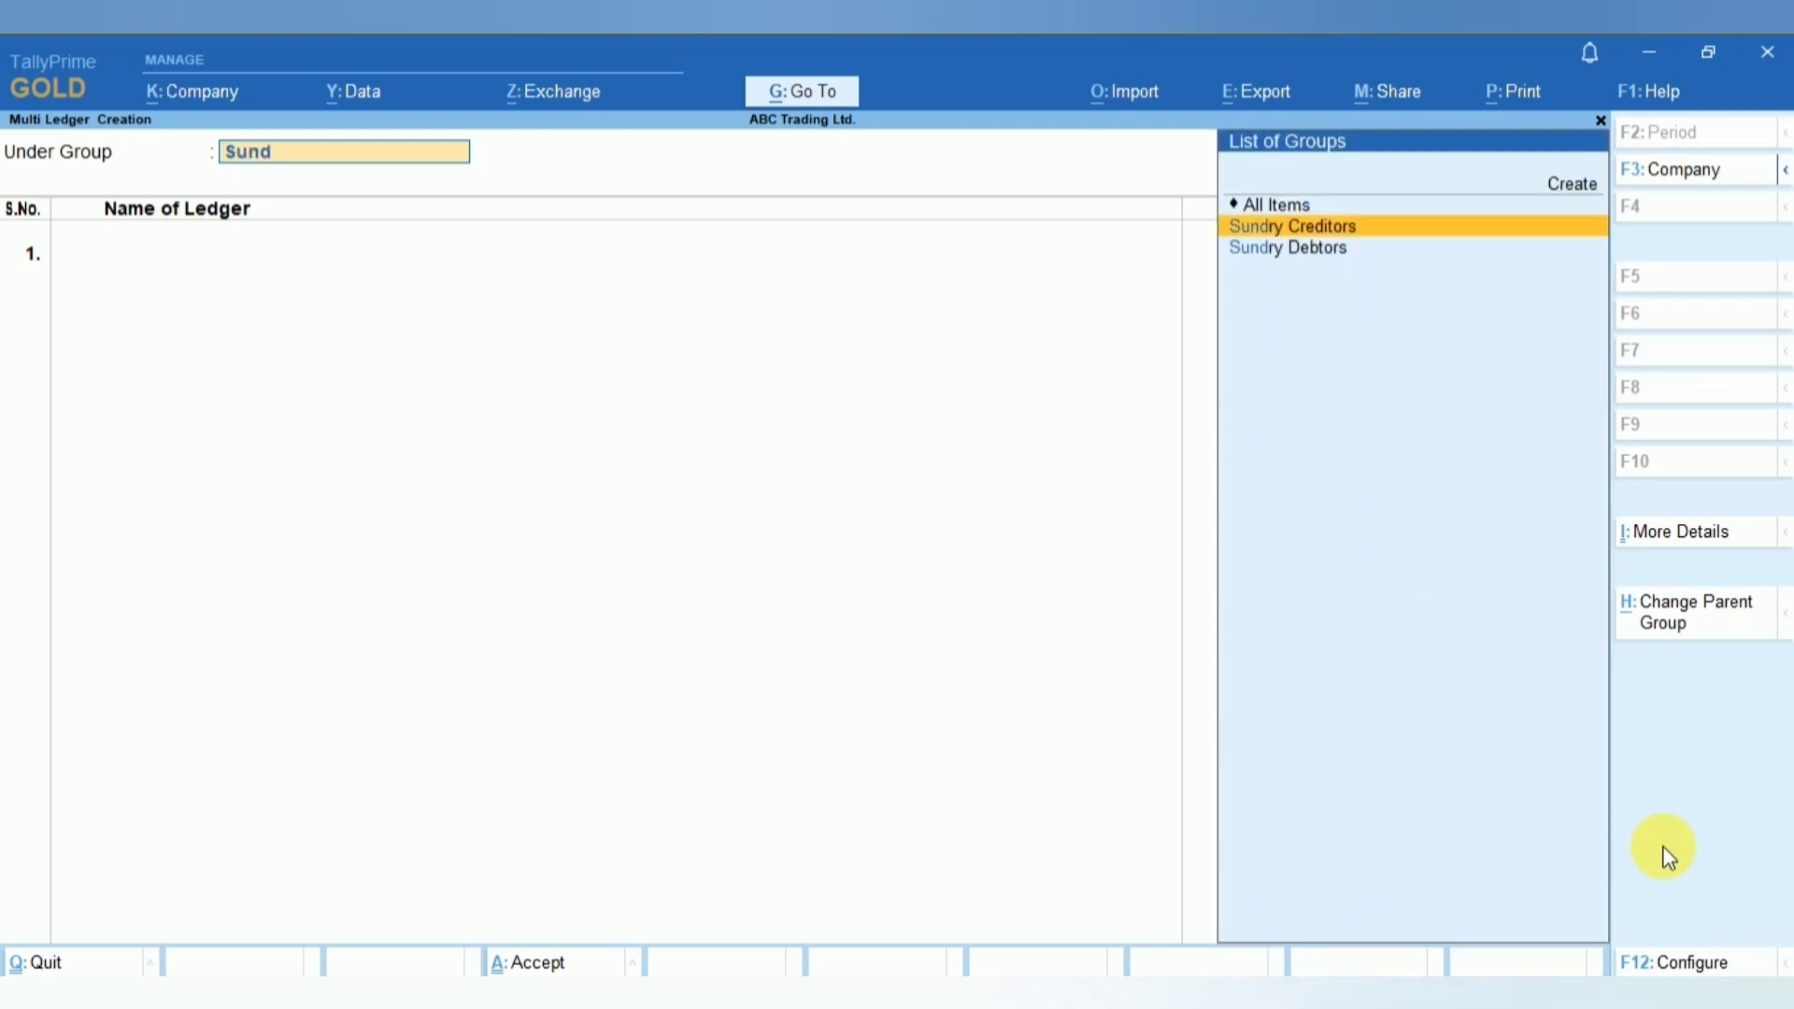
key(Return)
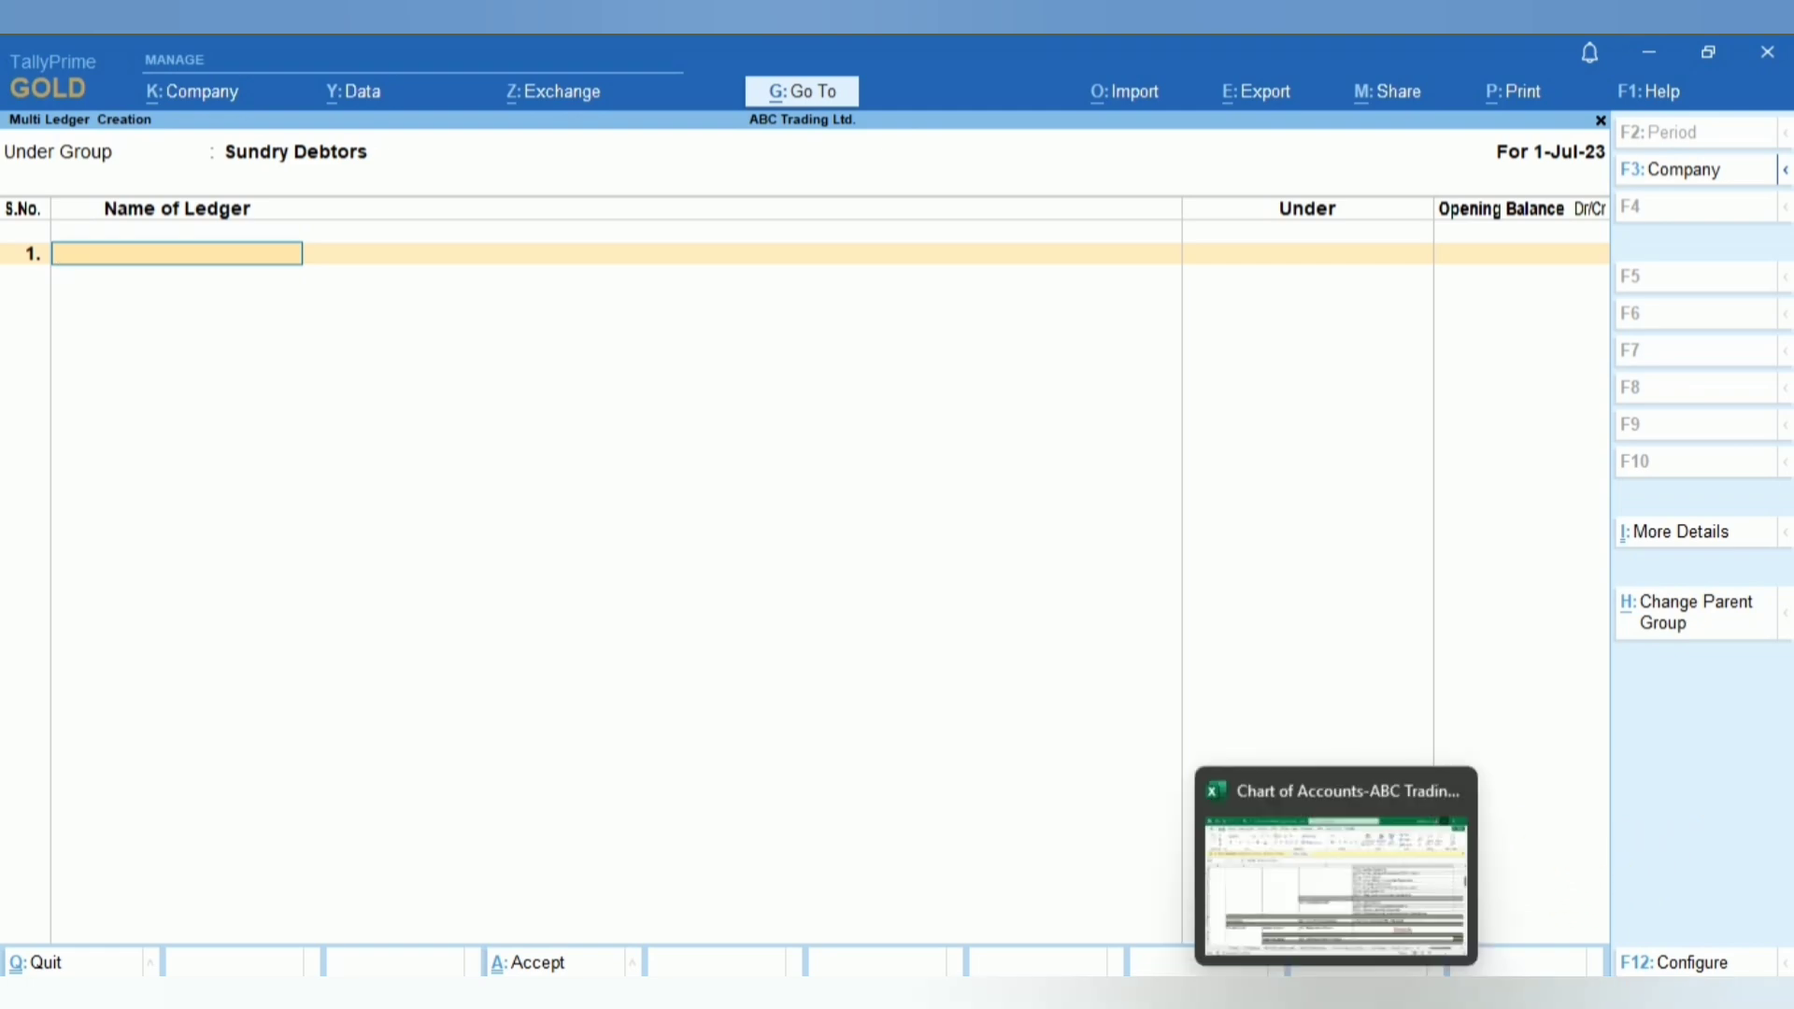
- Switch to the Chart of Accounts workbook in Excel and open the details linked to 111 - Receivables- Dealer
click(1313, 972)
scroll(175, 498, up, 3)
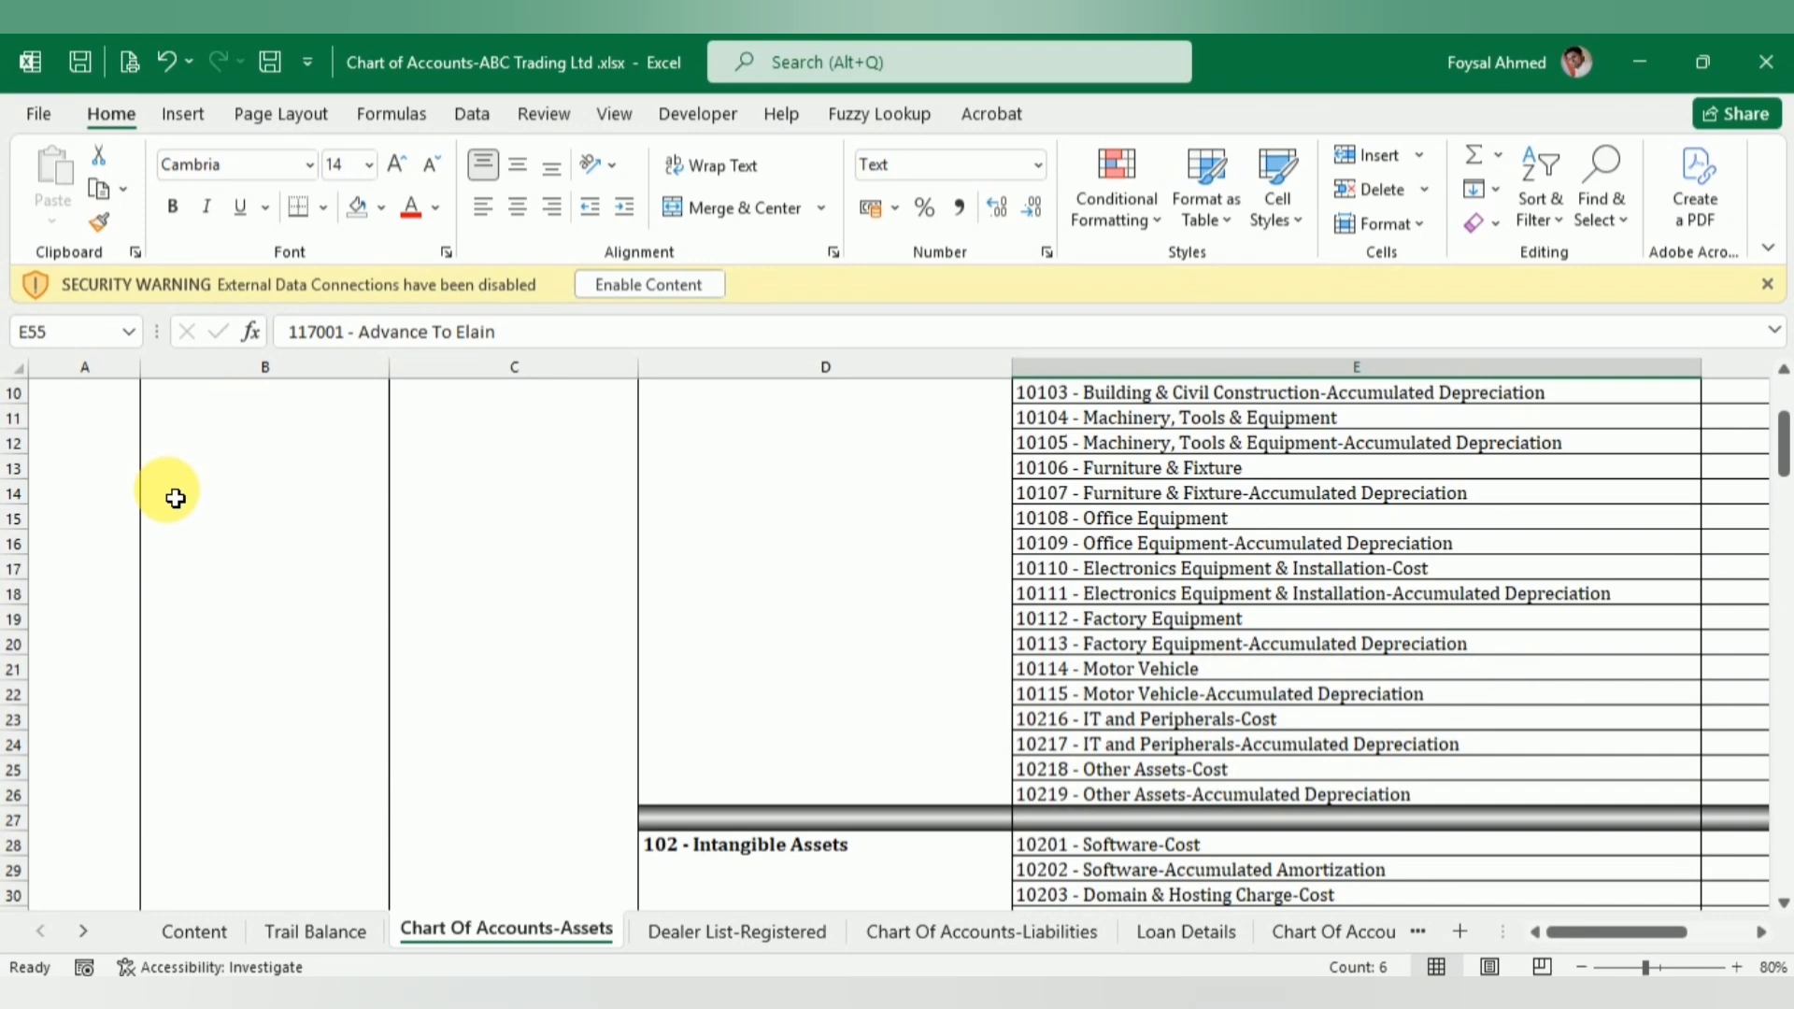
scroll(175, 498, down, 4)
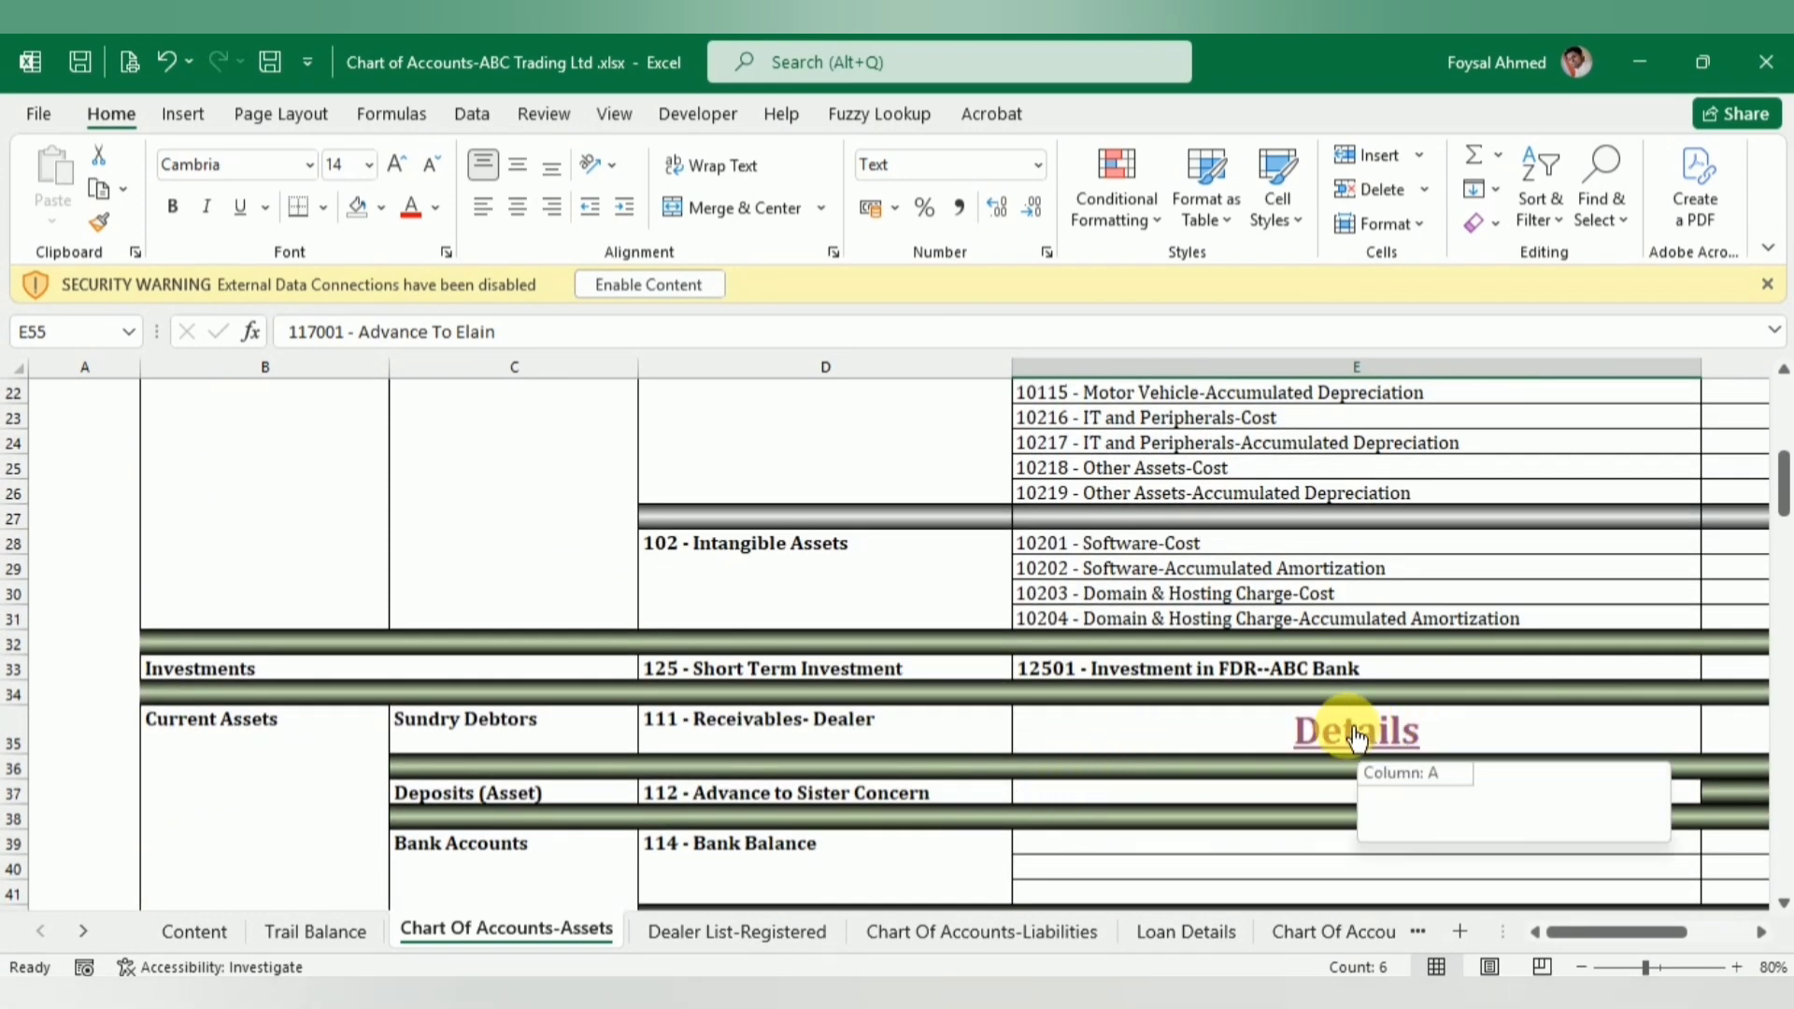
click(1356, 735)
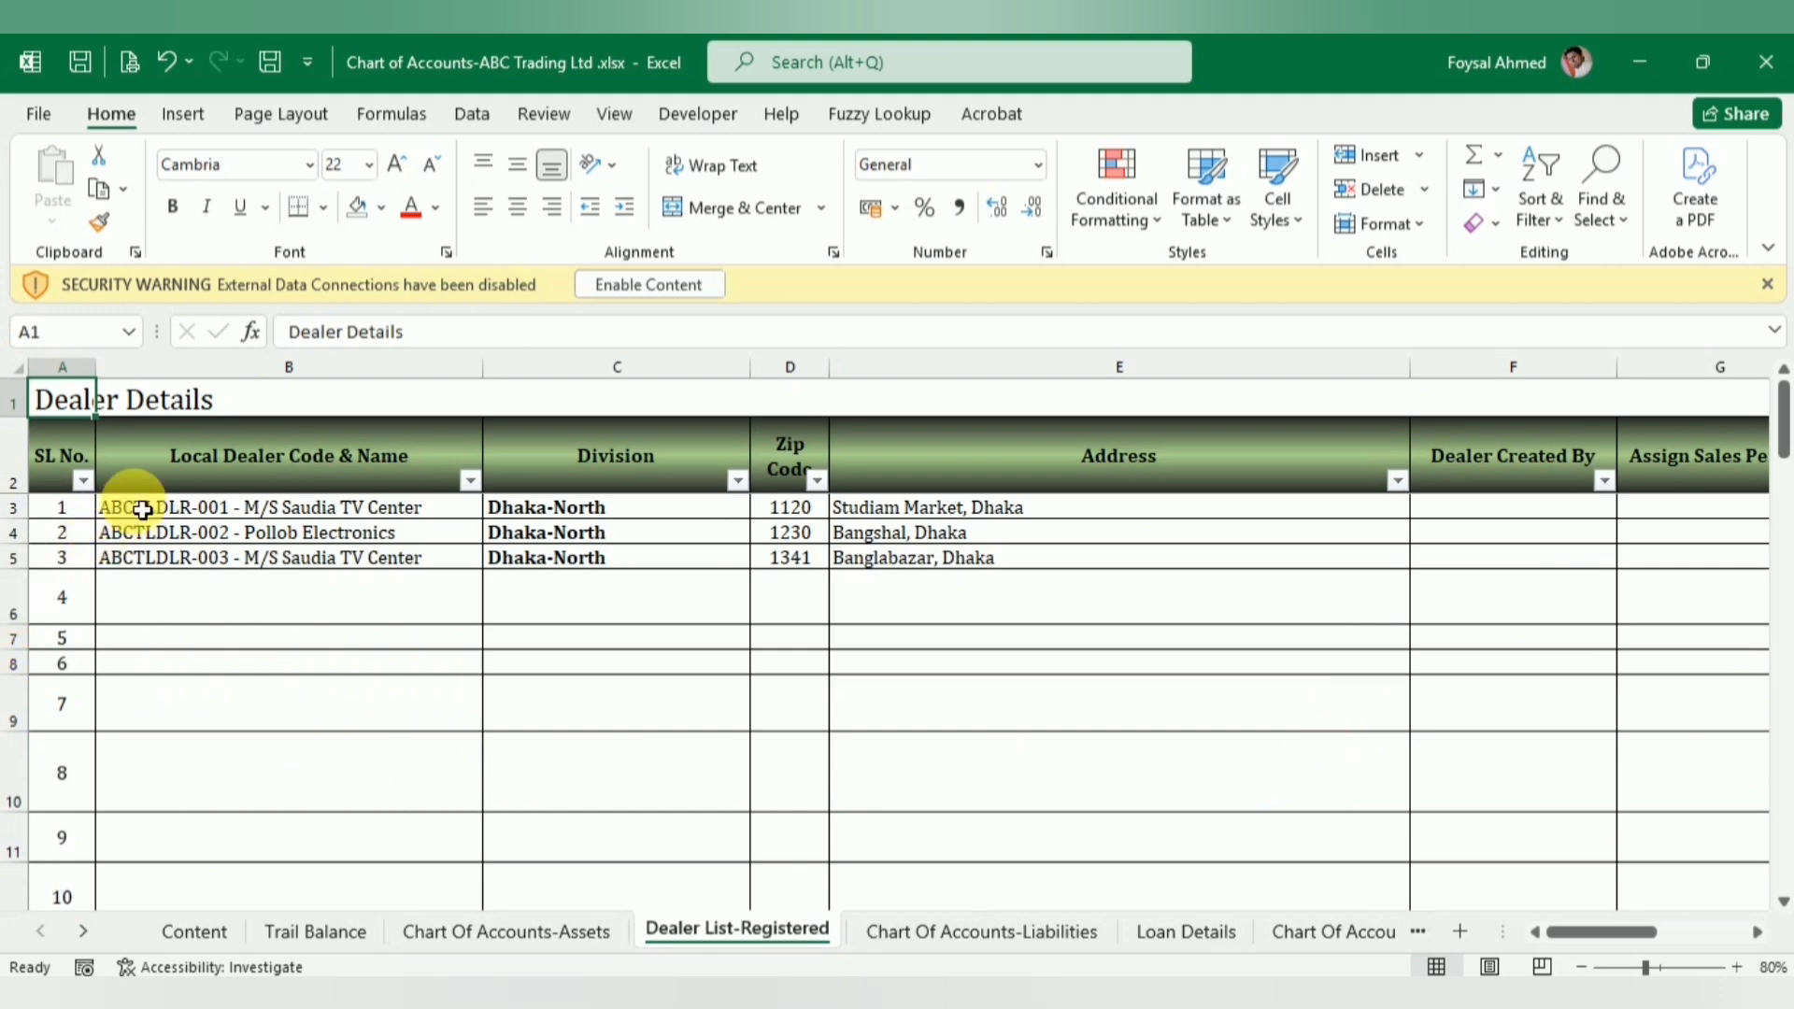
- Enlarge the dealer list to 100% zoom and examine the company prefix in the first dealer's code
click(1736, 967)
click(1737, 967)
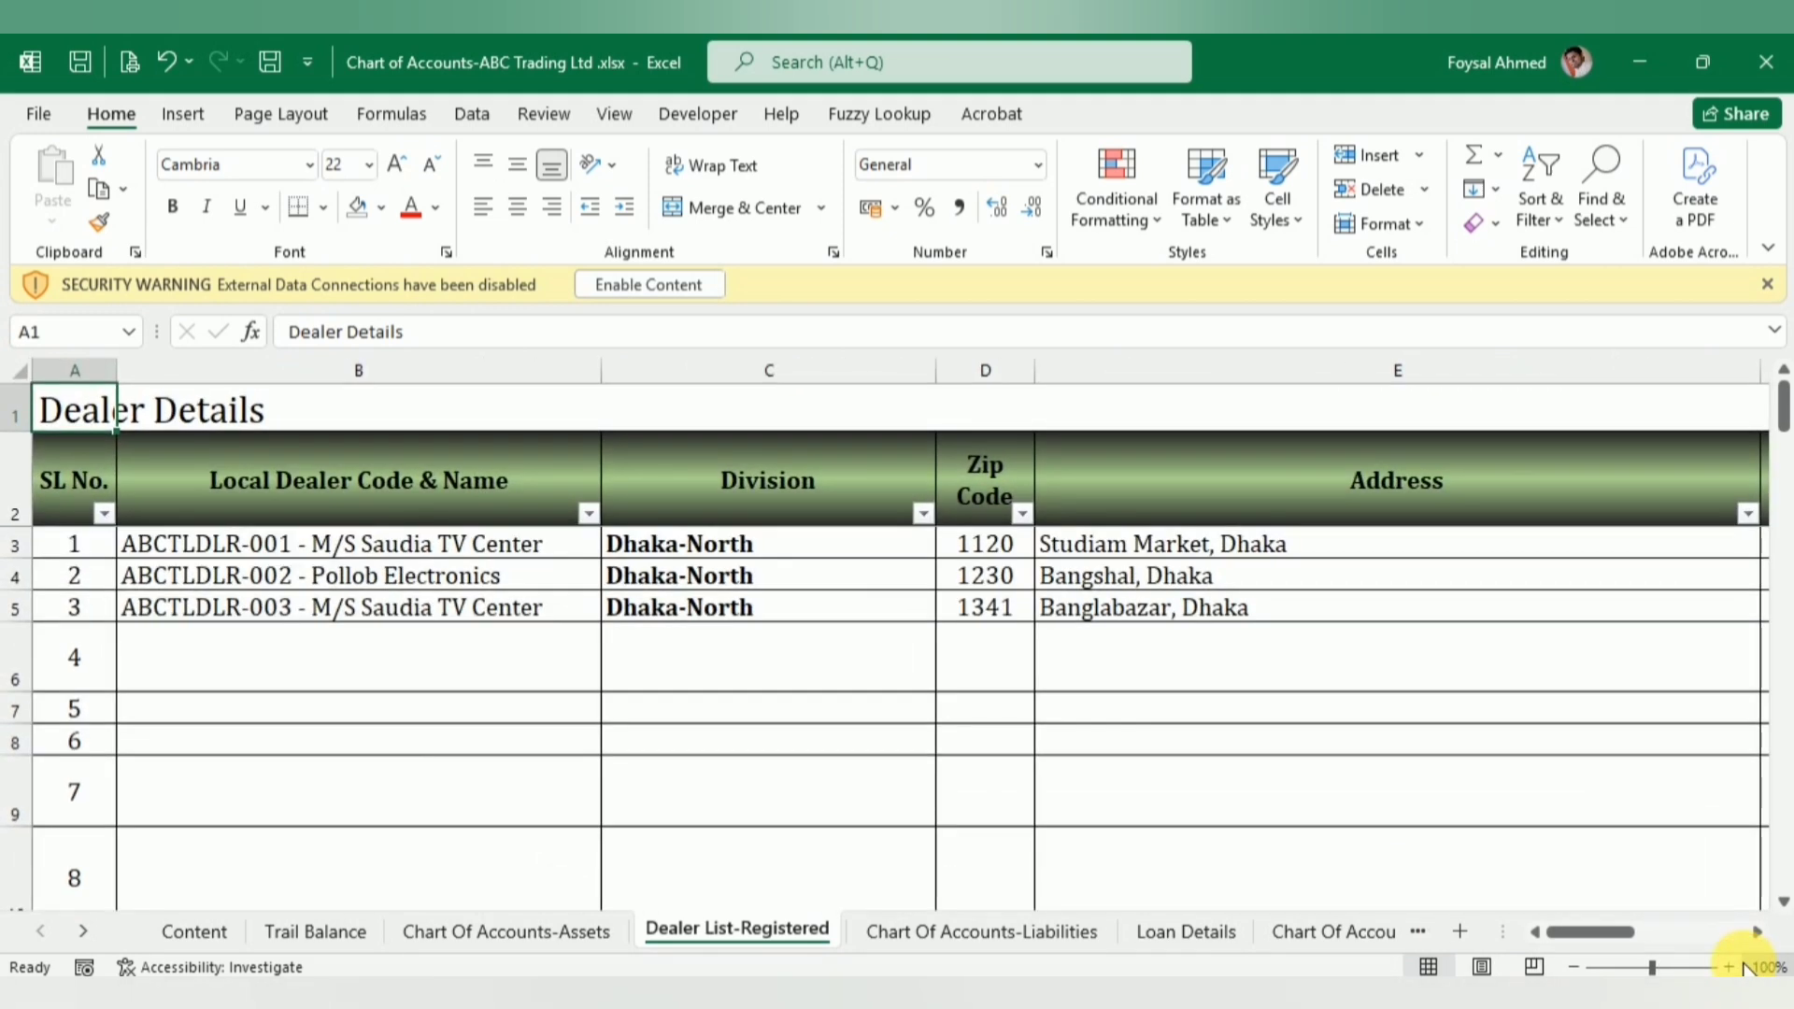
click(1771, 967)
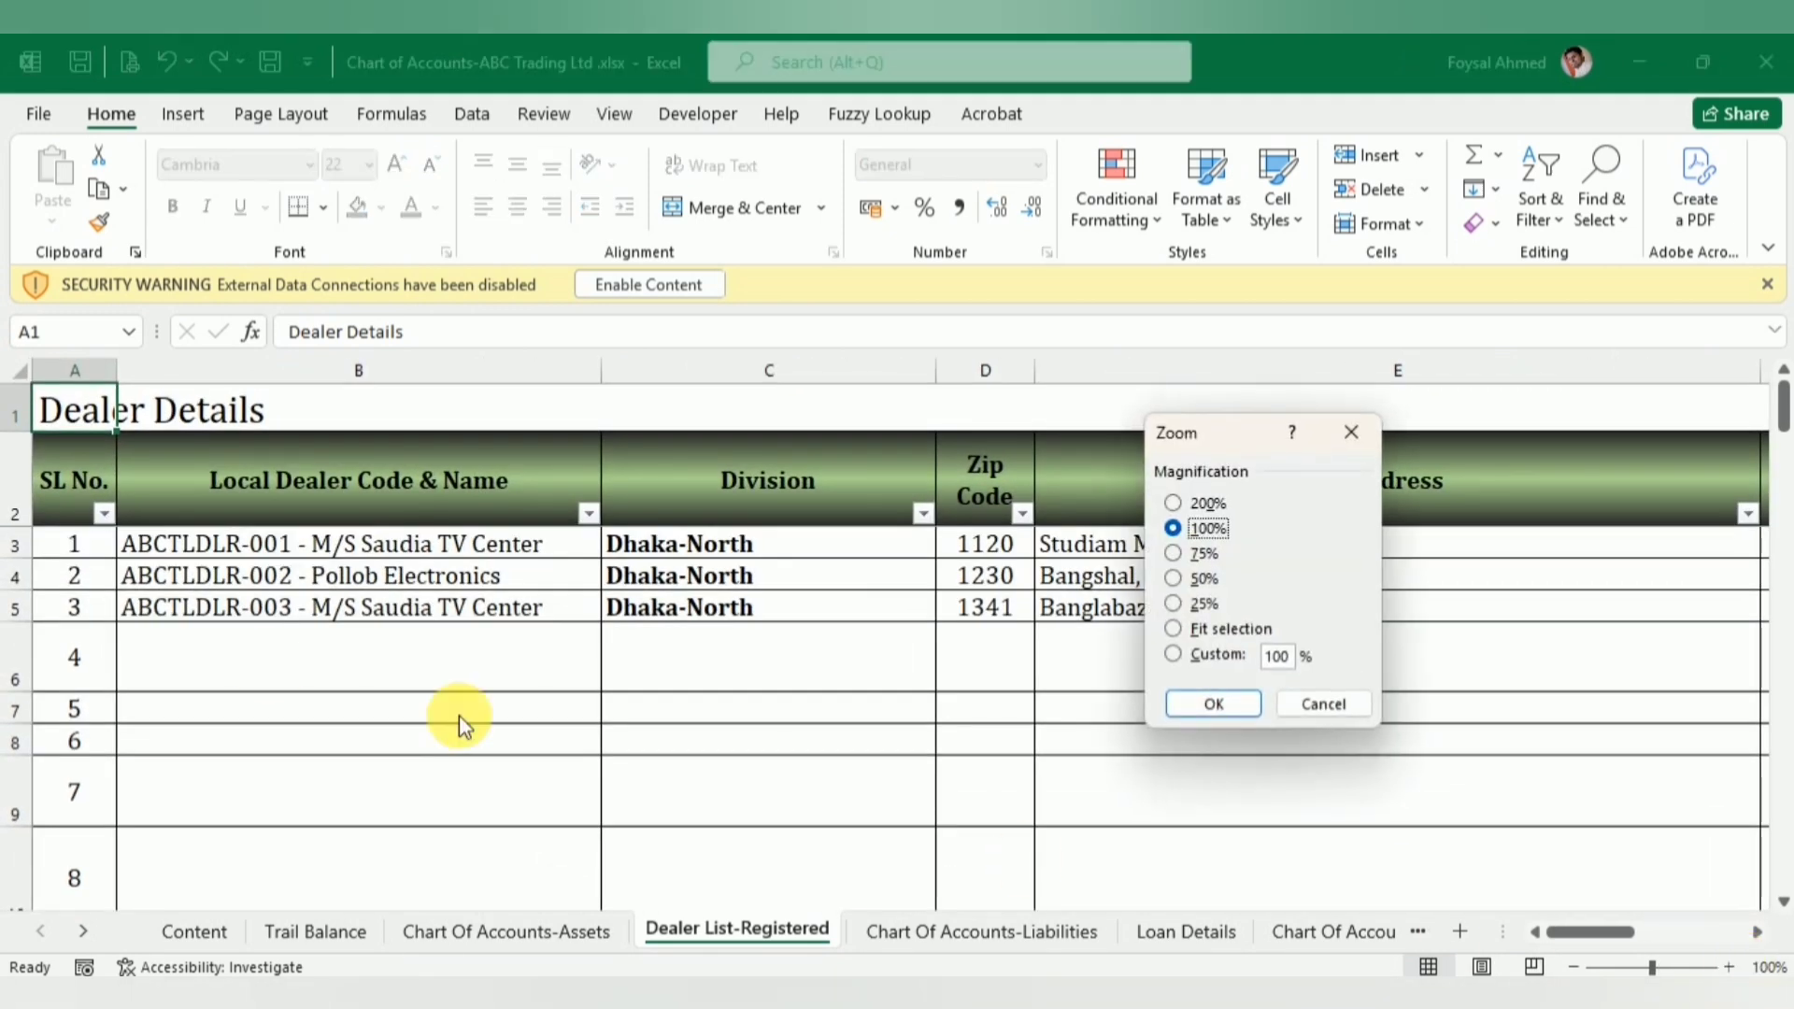
click(1355, 704)
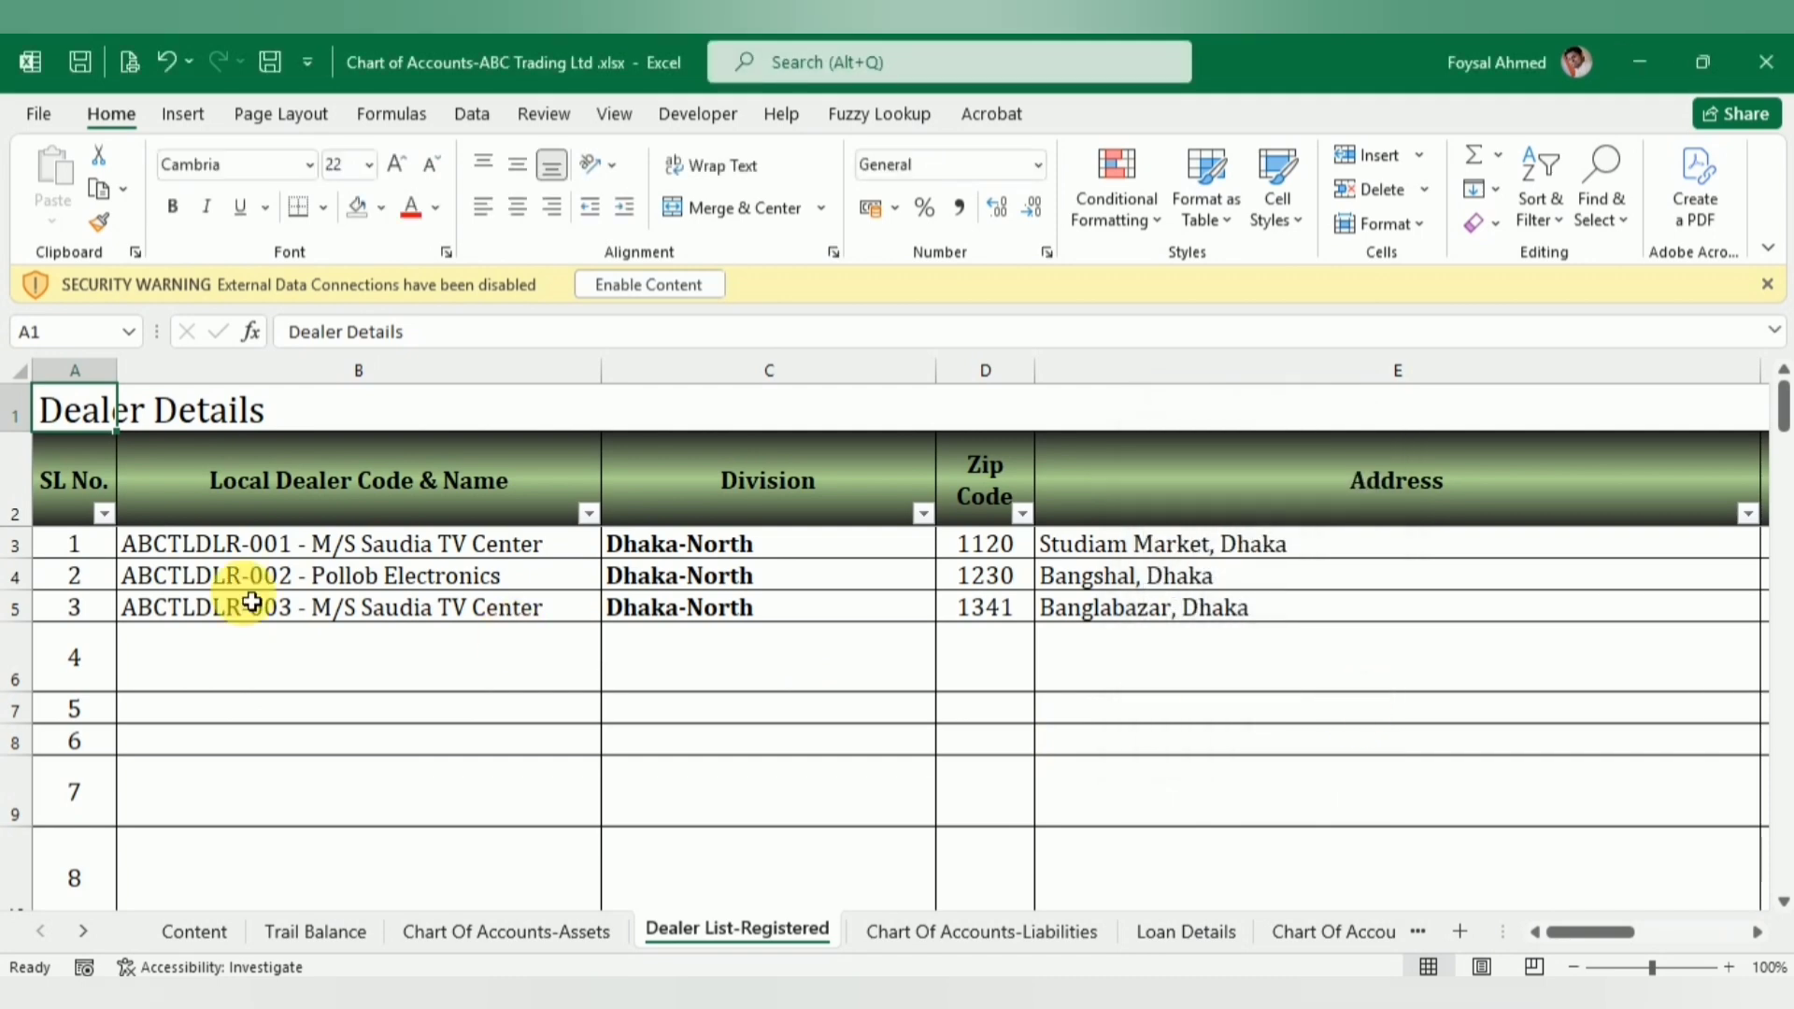
double_click(197, 544)
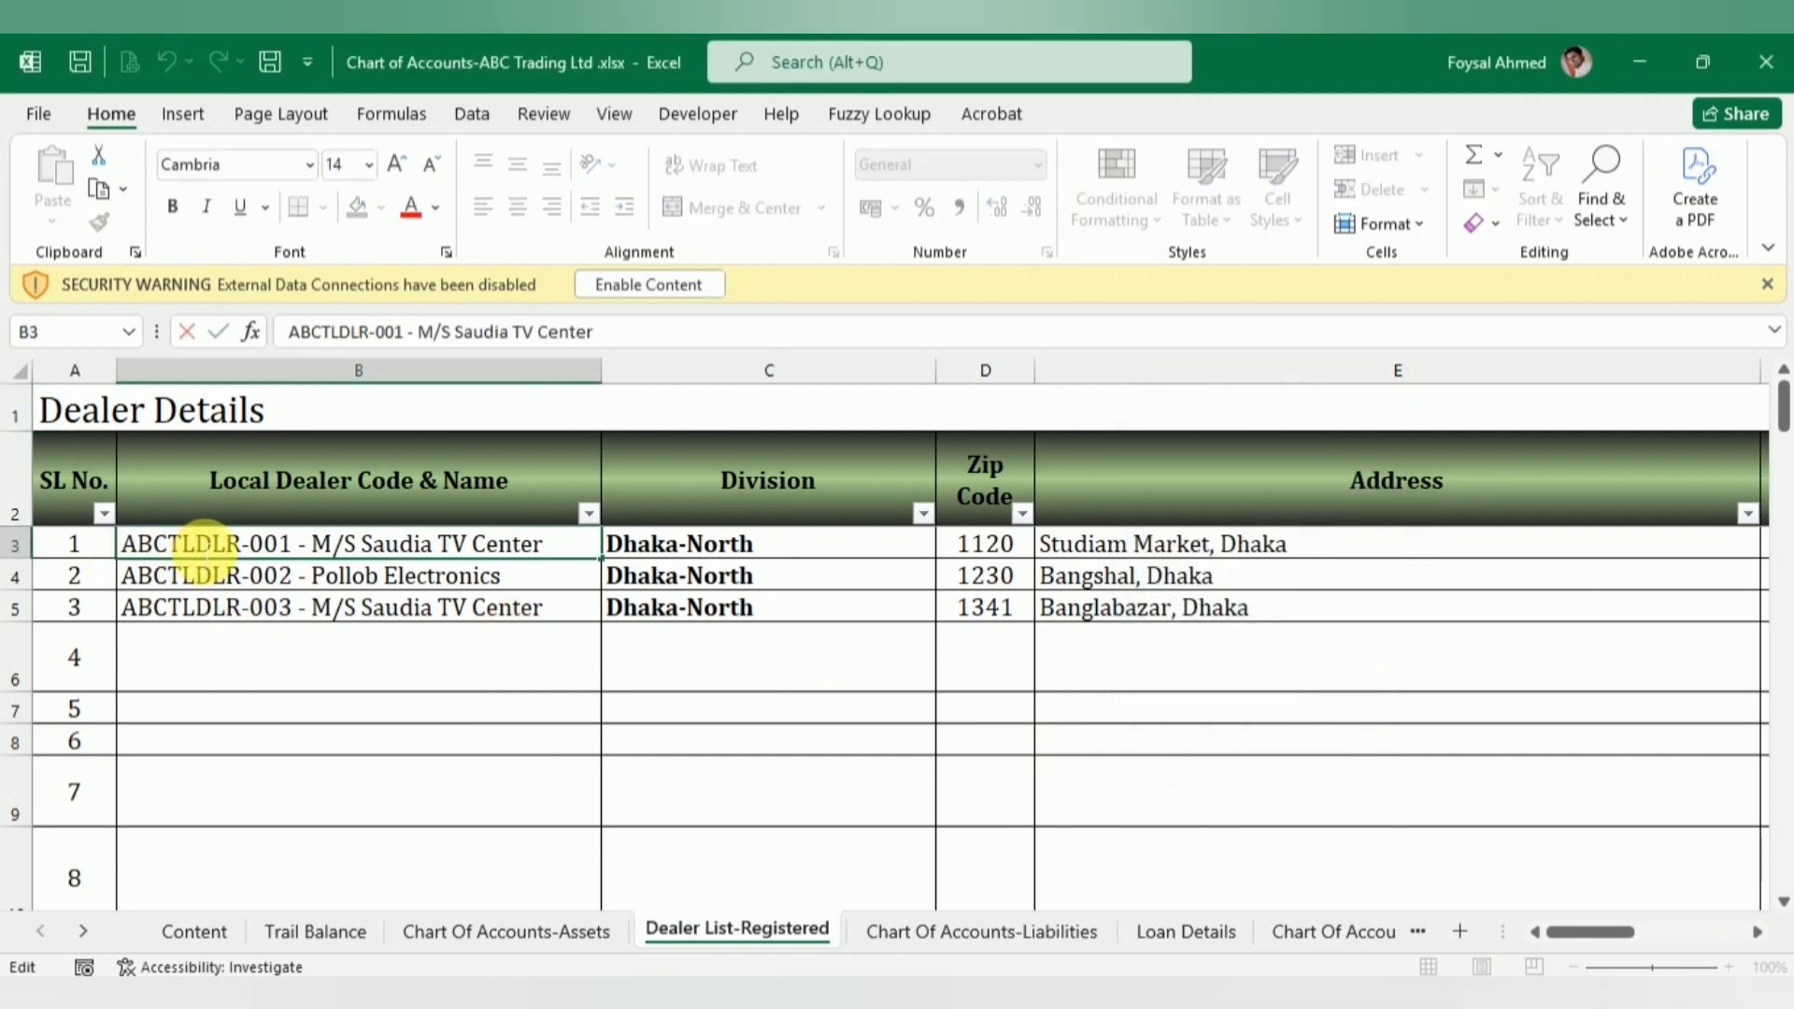
drag(194, 544, 125, 556)
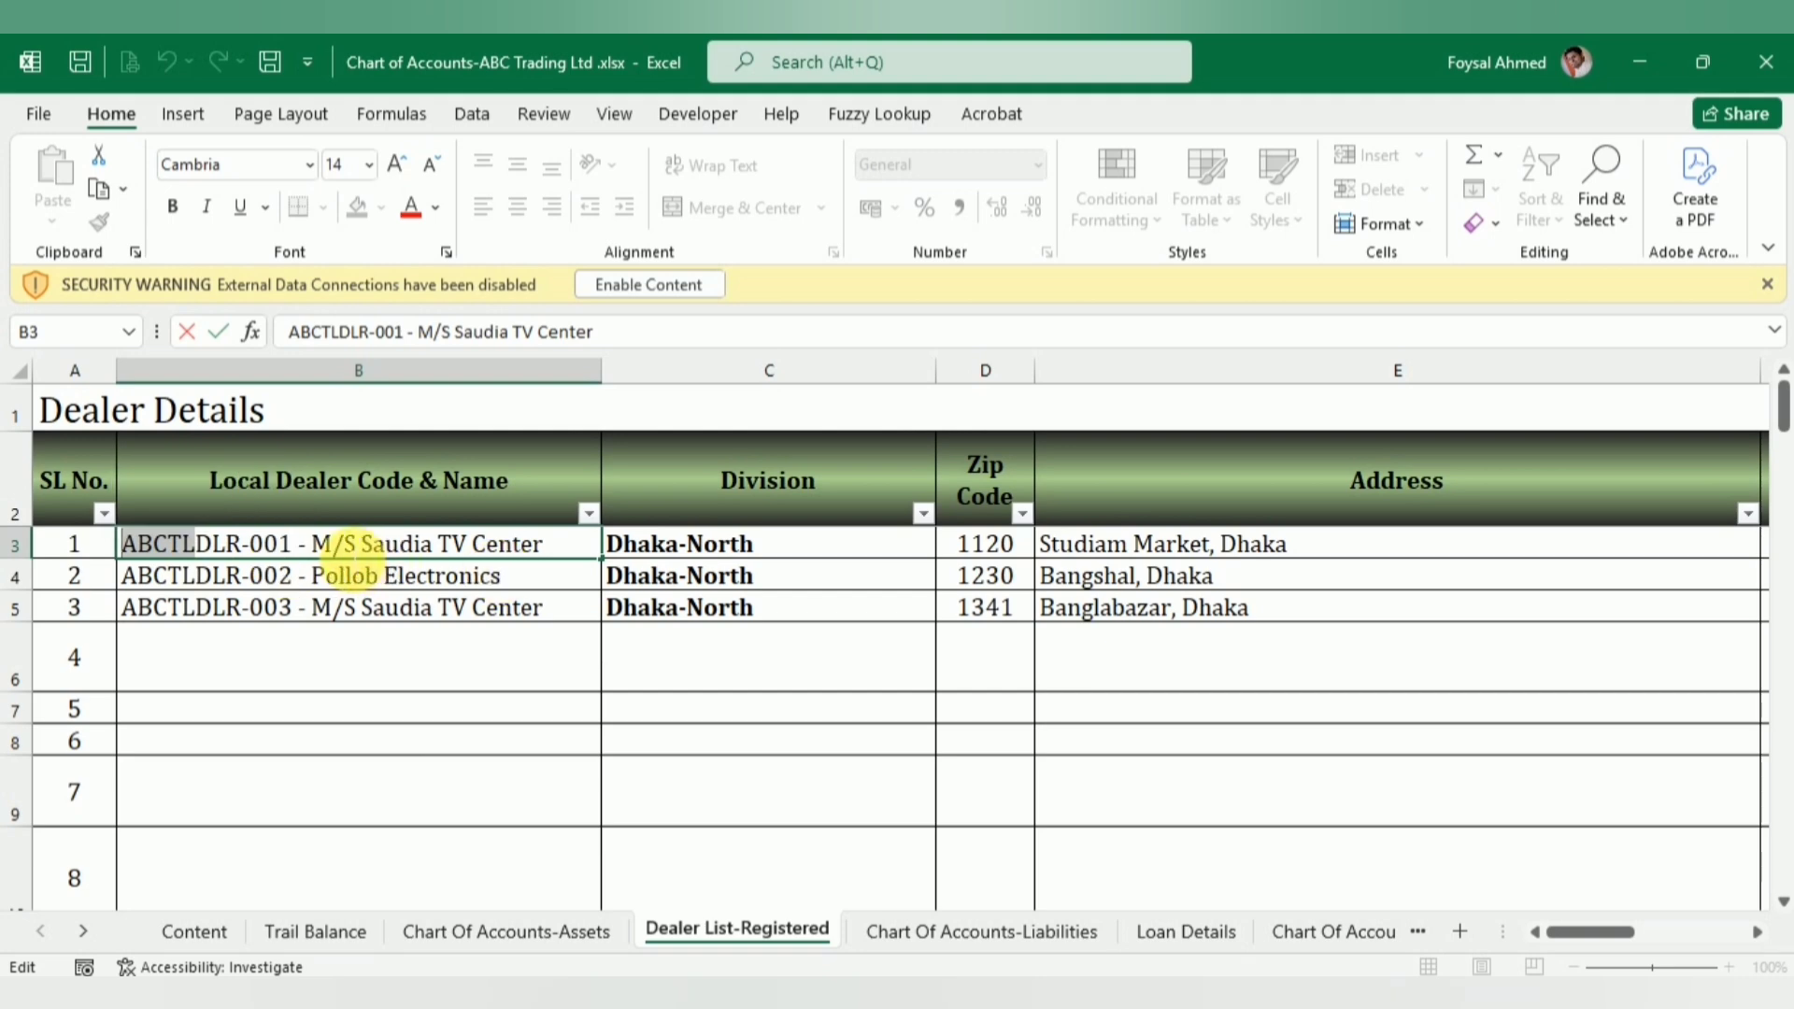
- Rename the third dealer in the list as ABCTLDLR-003 - M/S Abul Elecetronices
double_click(402, 609)
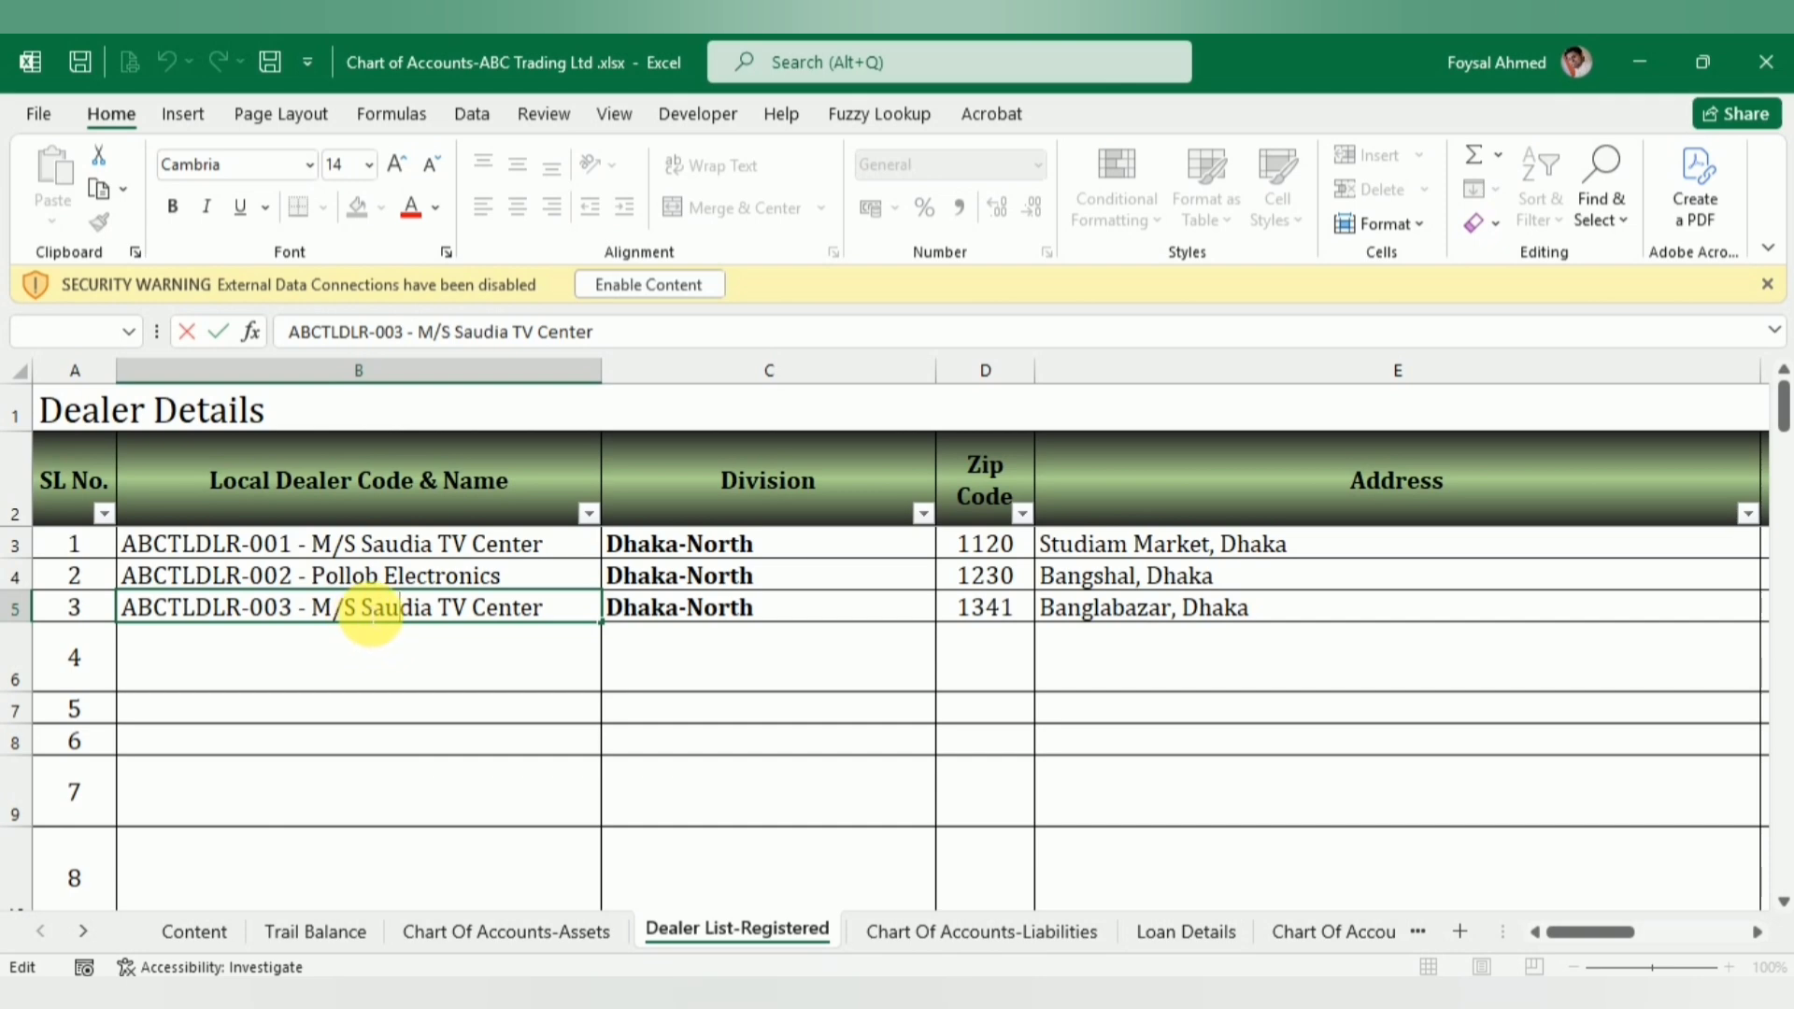
drag(367, 616, 436, 661)
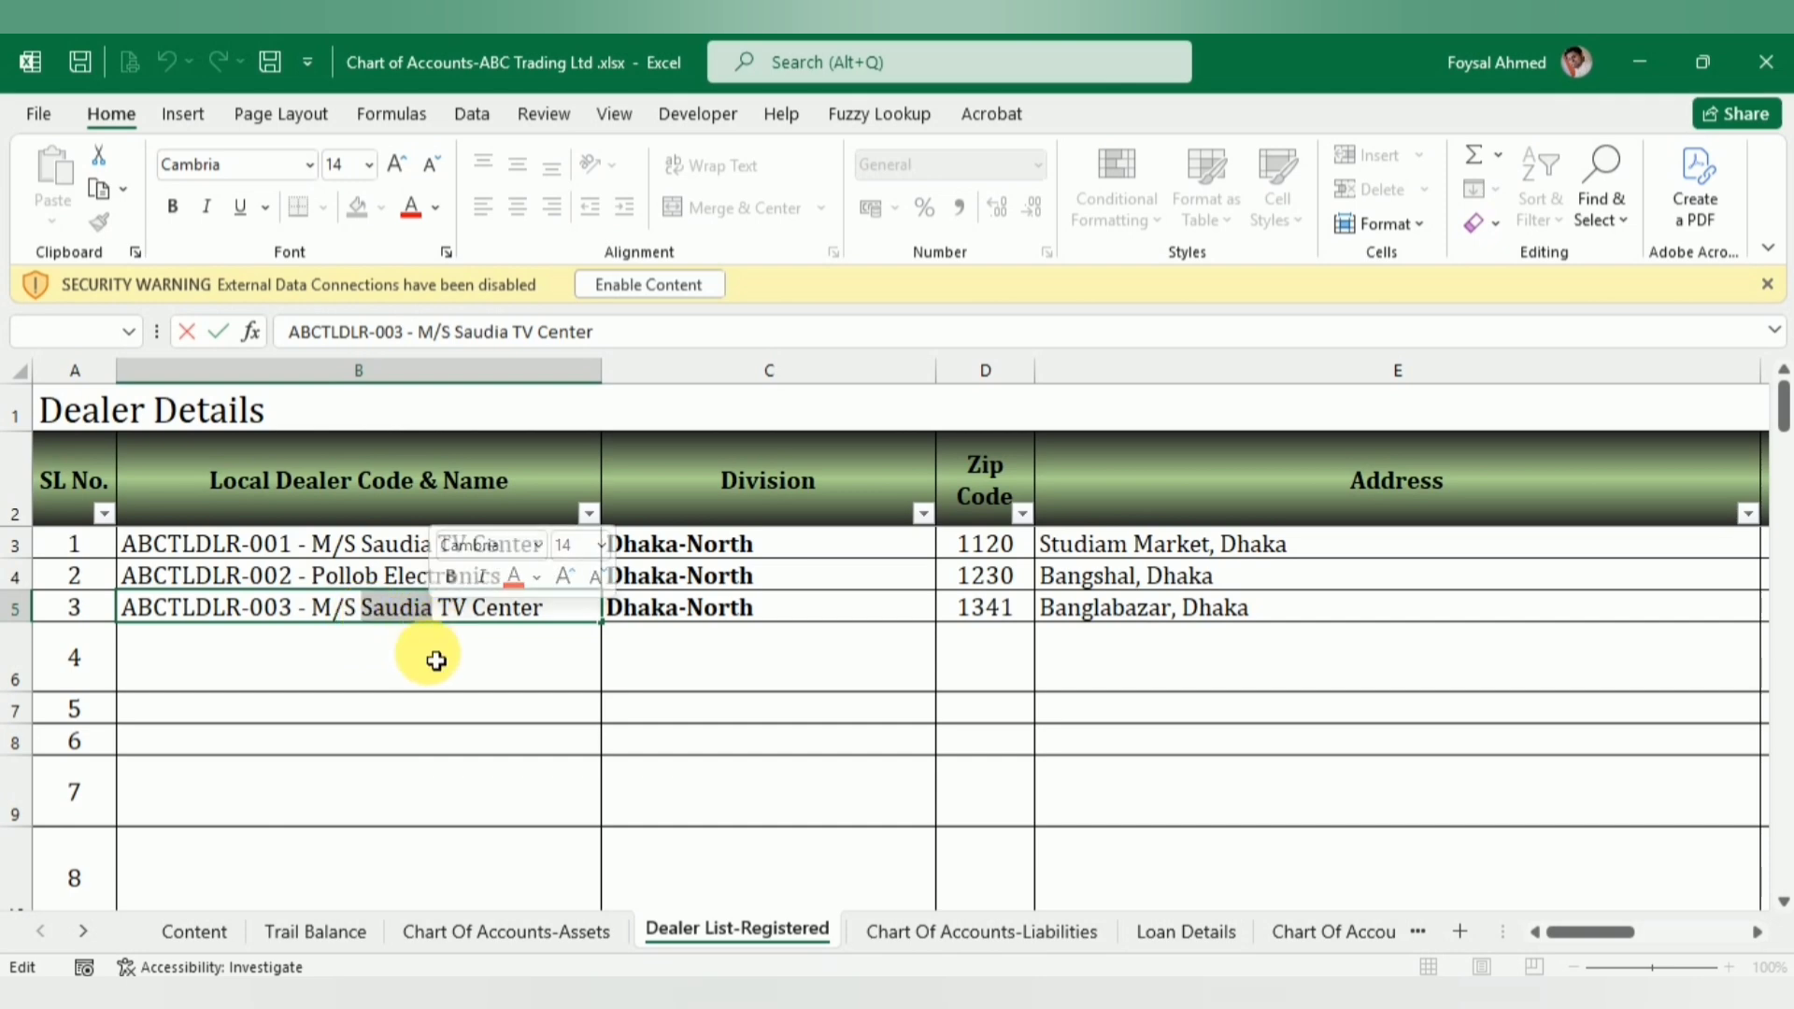
text(Abu)
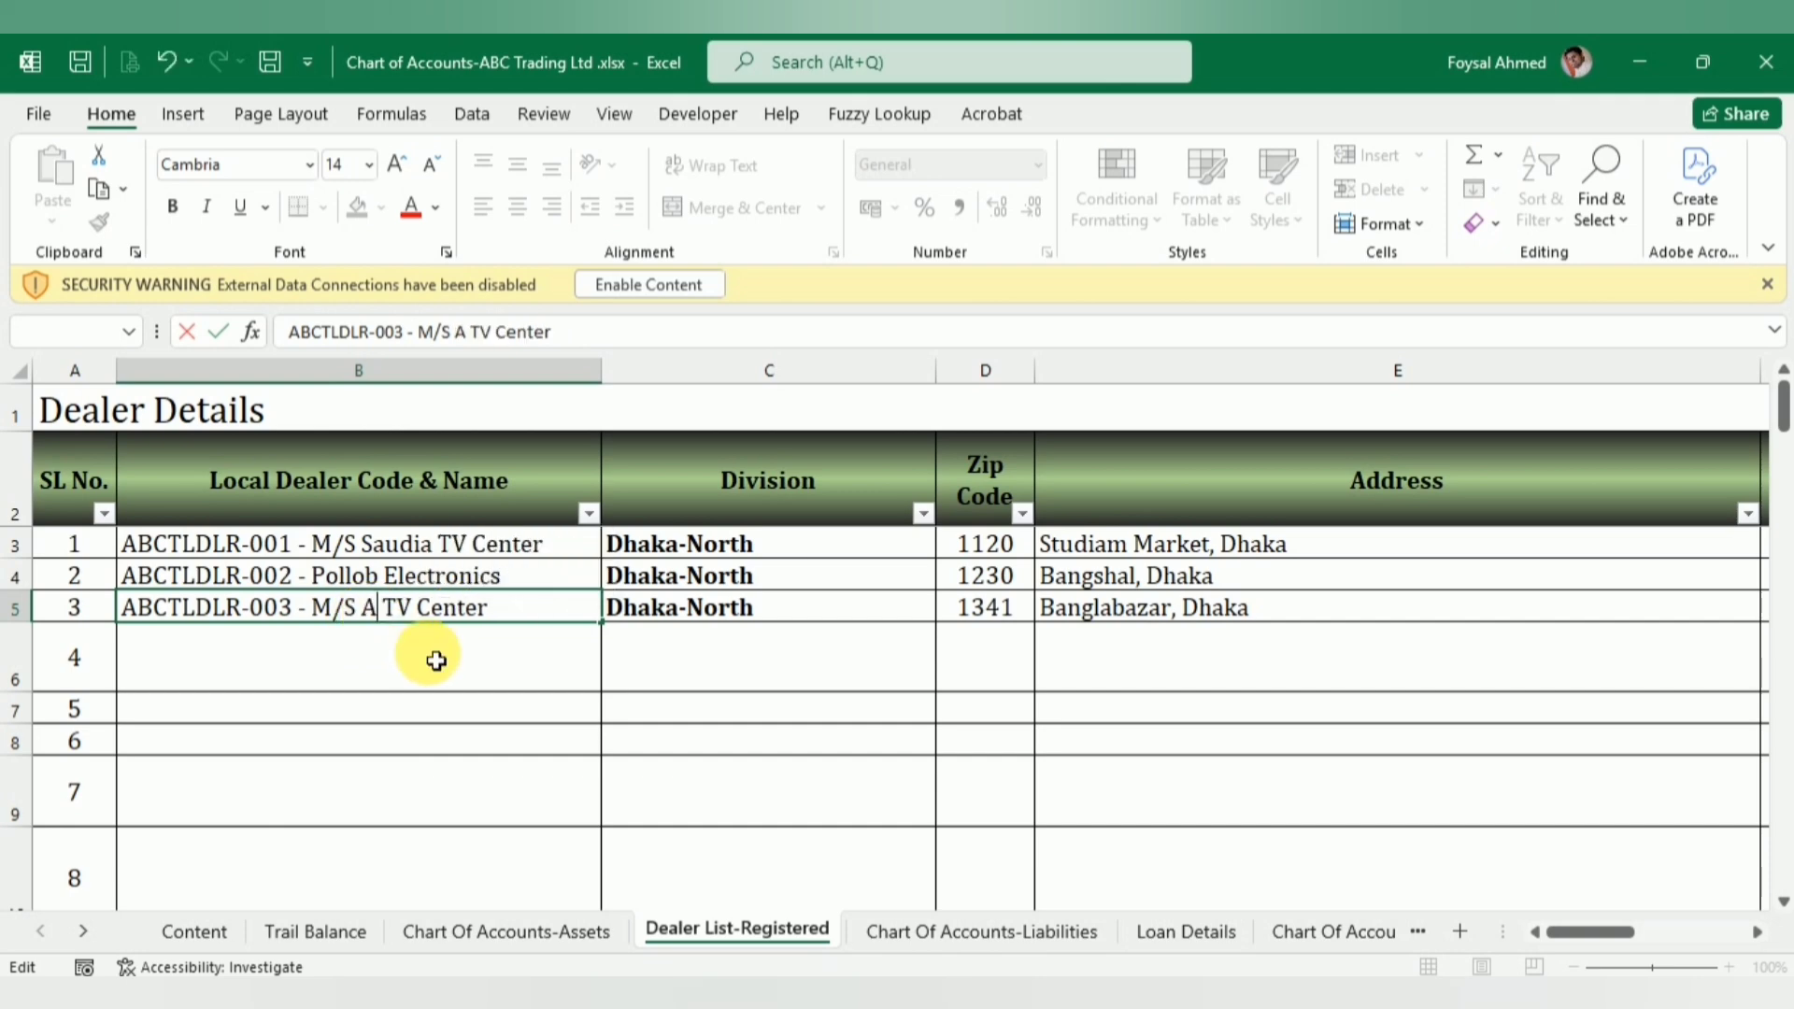
text(l)
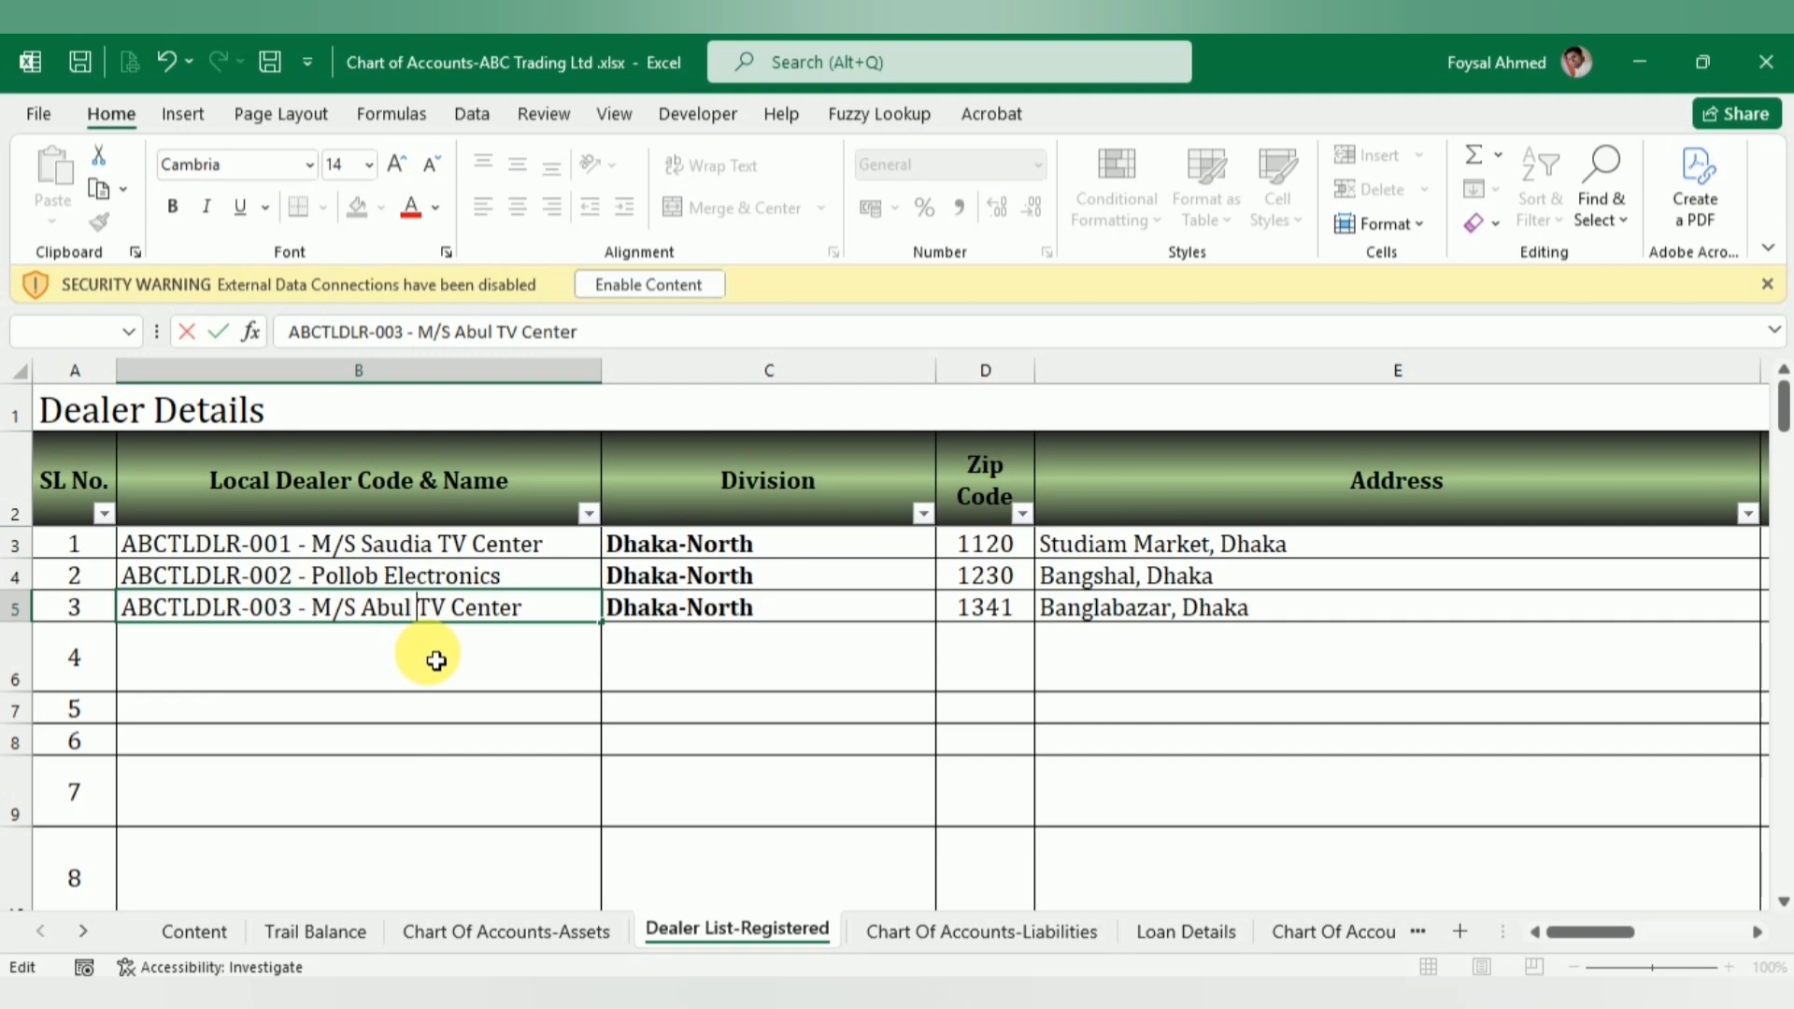
key(shift+Right)
key(shift+Right)
text(Ele)
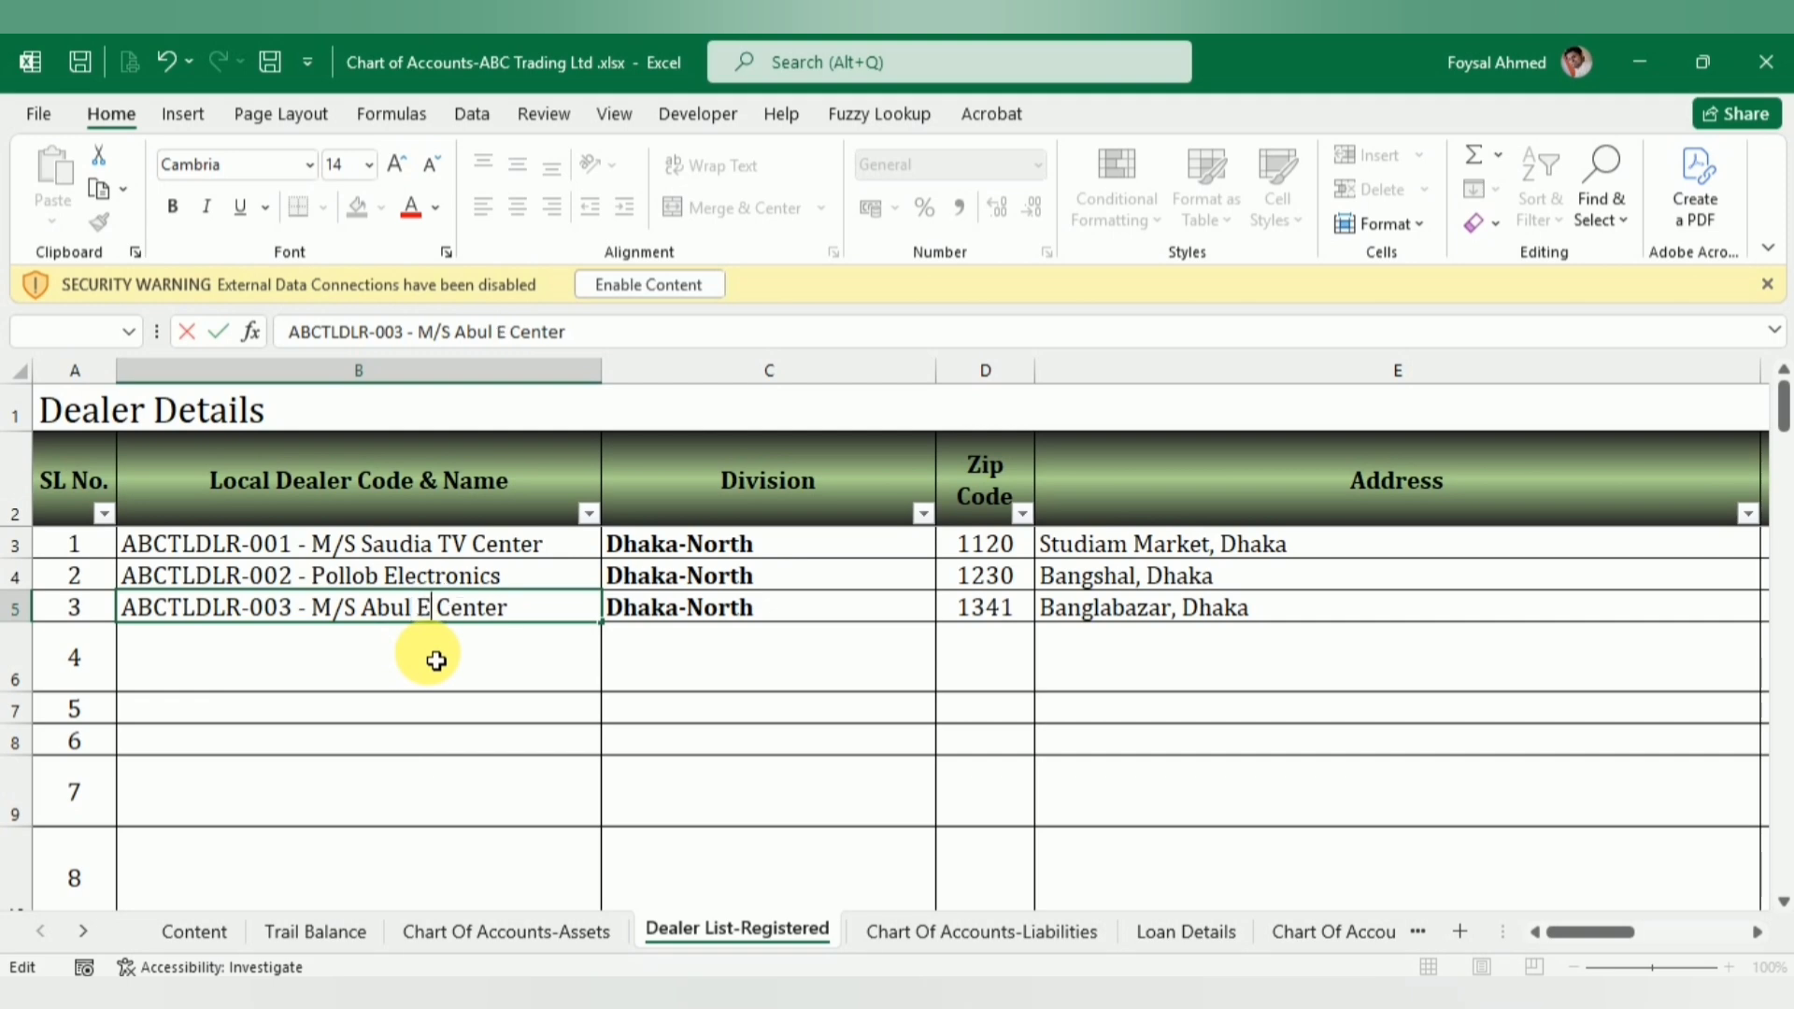
text(ce)
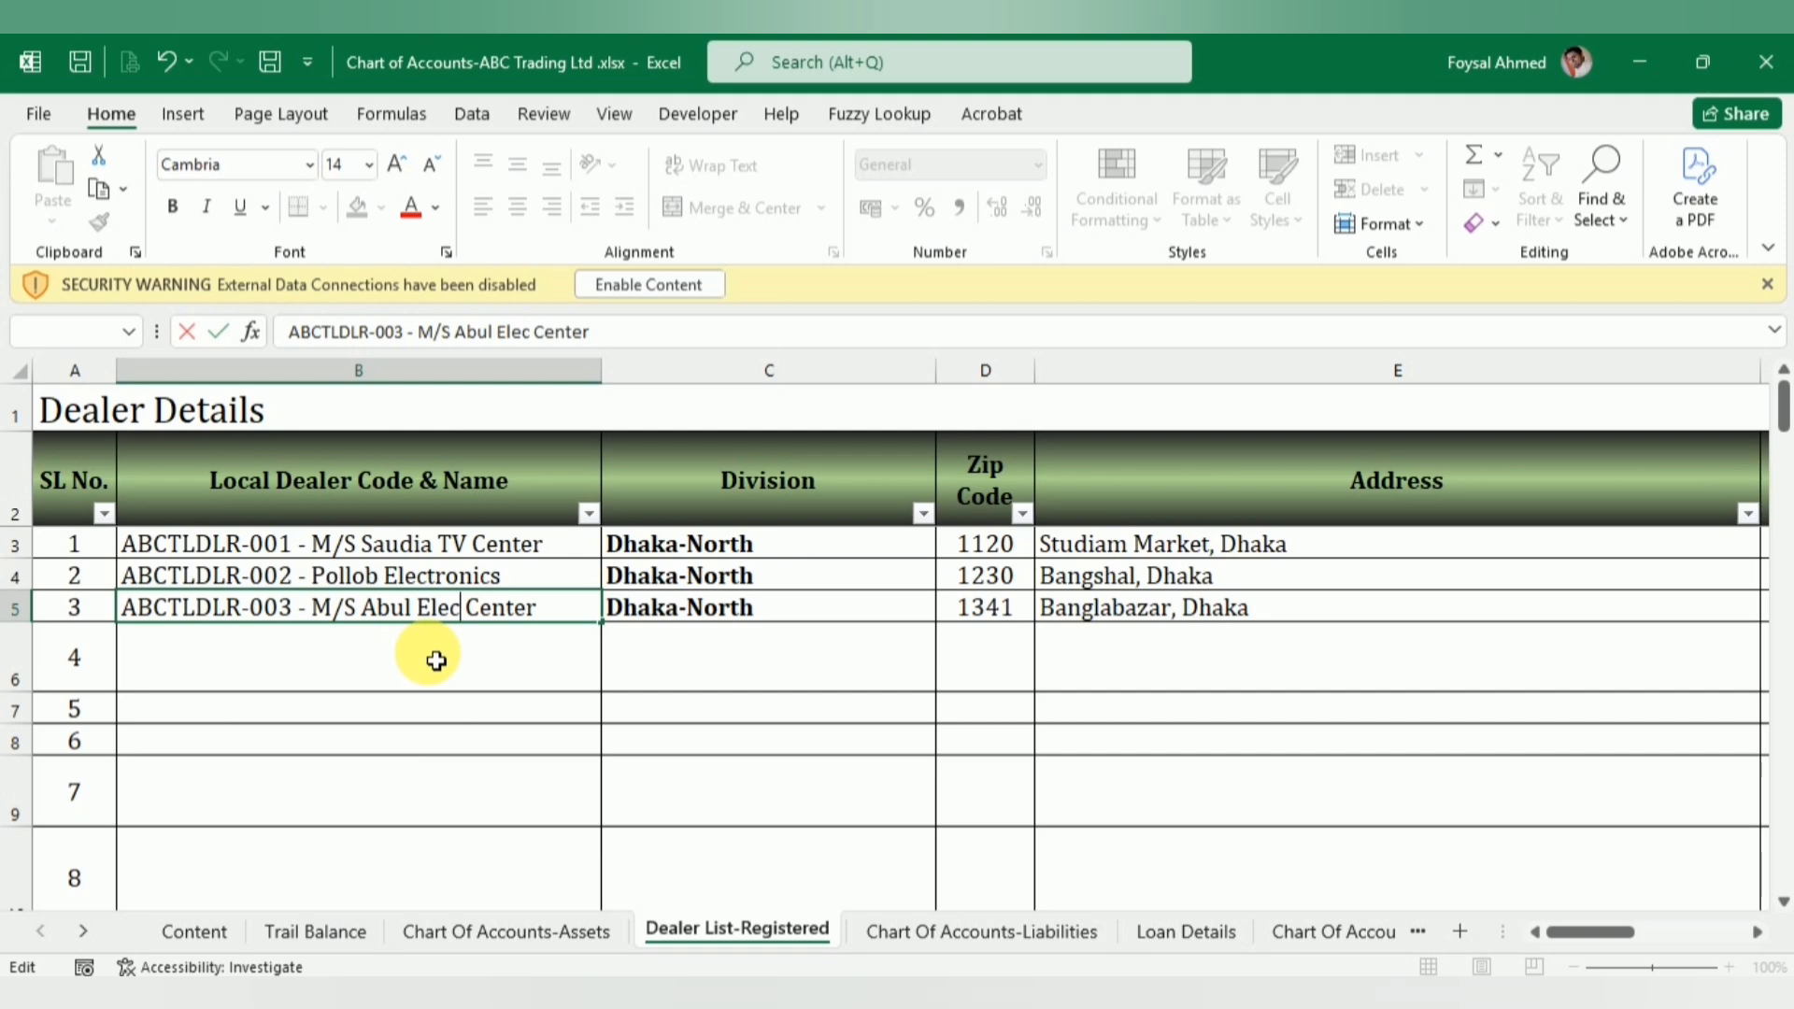
text(tronic)
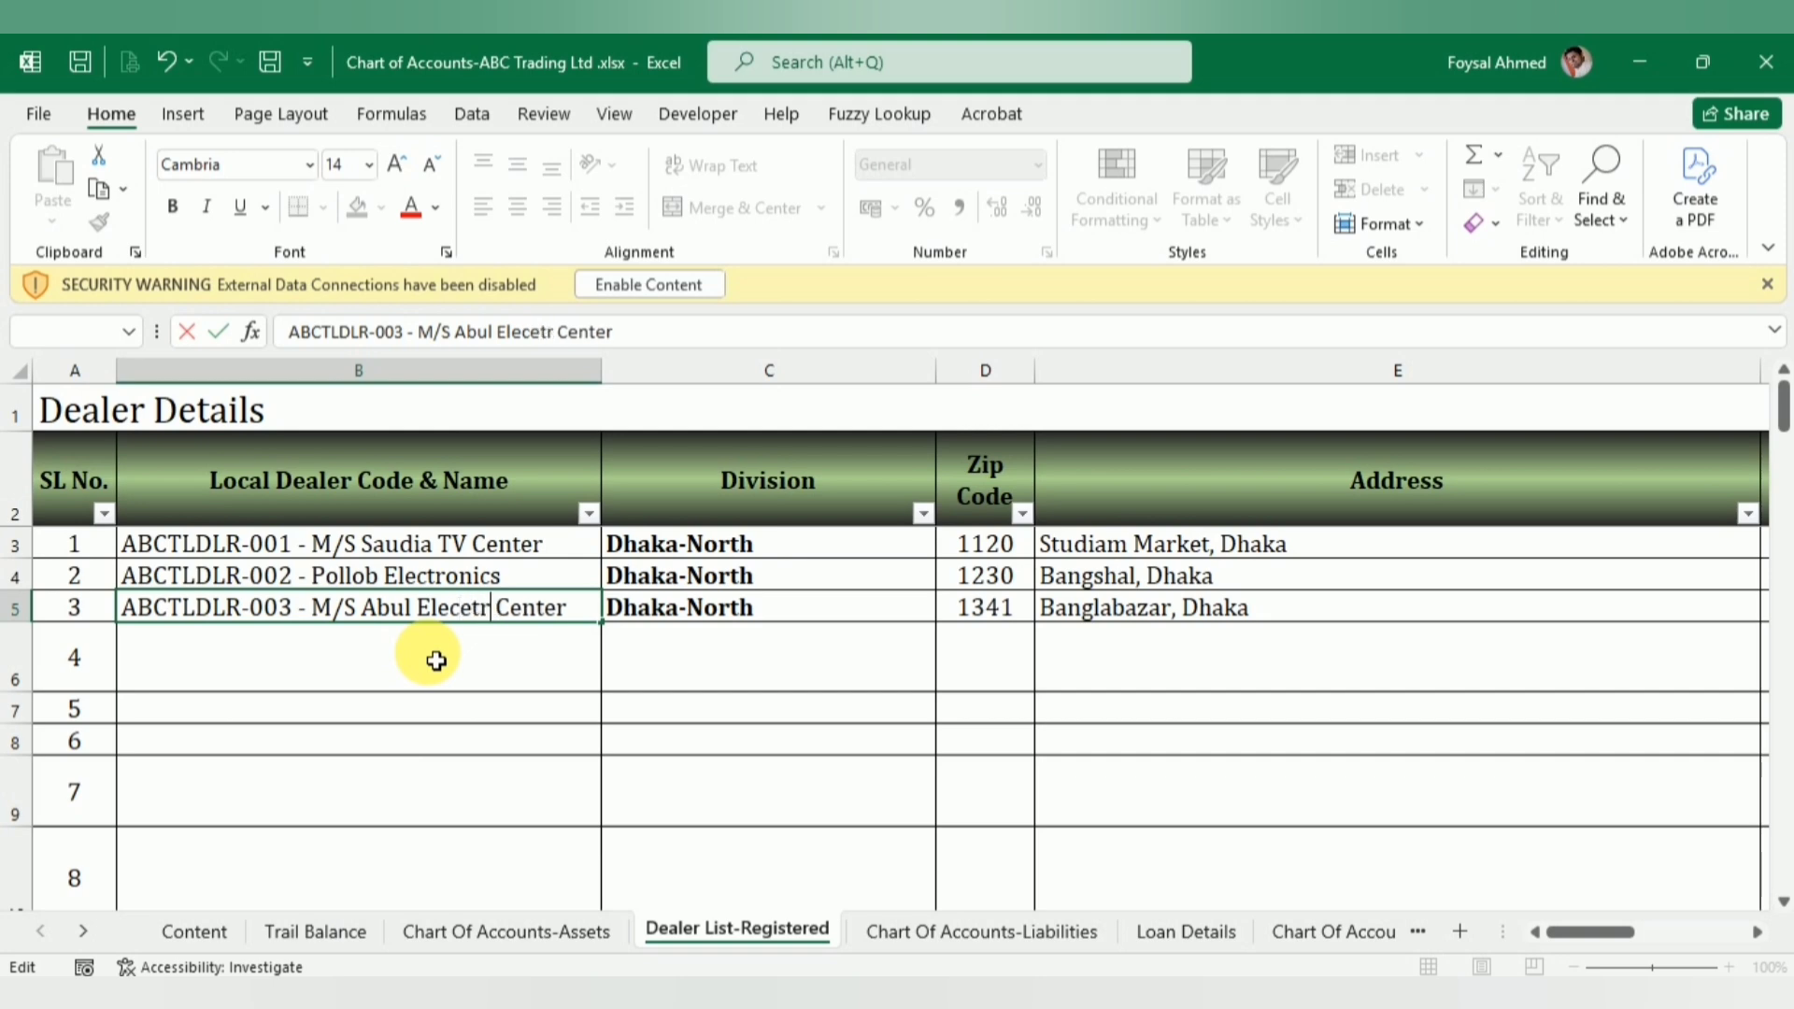
text(es)
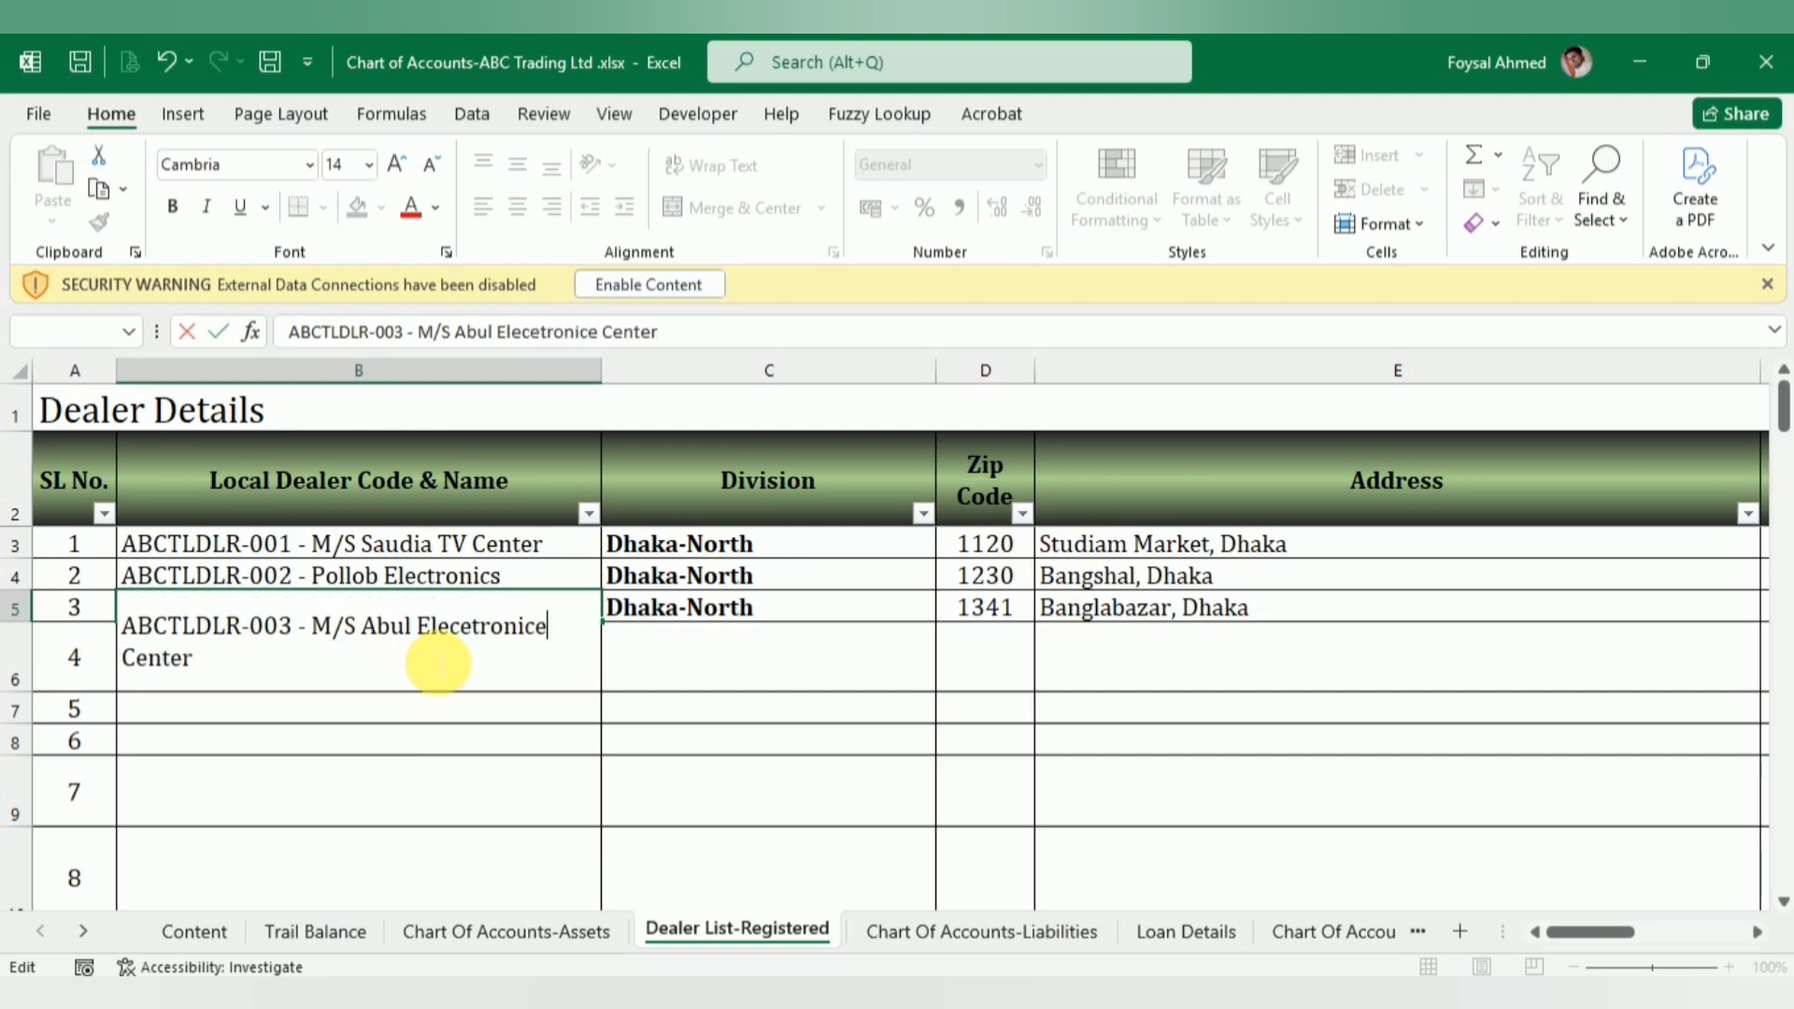
key(Delete)
key(Delete)
key(Delete)
key(Delete)
key(Delete)
key(Delete)
key(Delete)
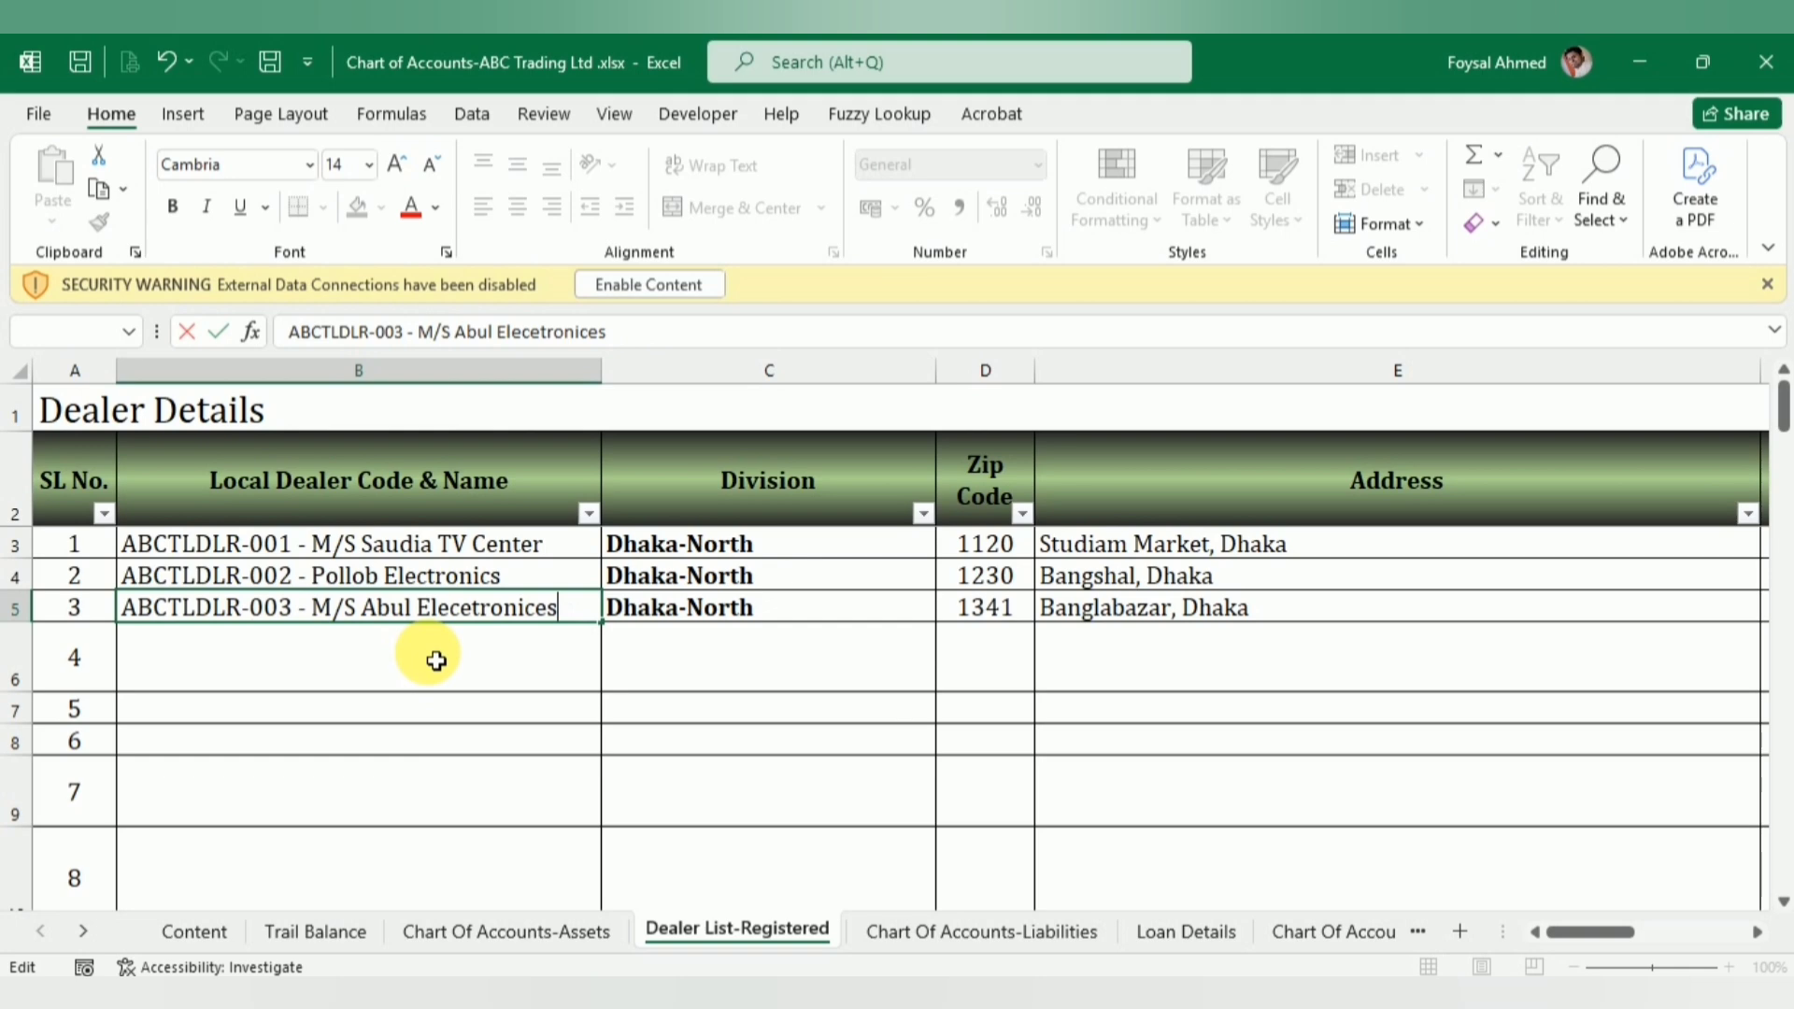
key(Return)
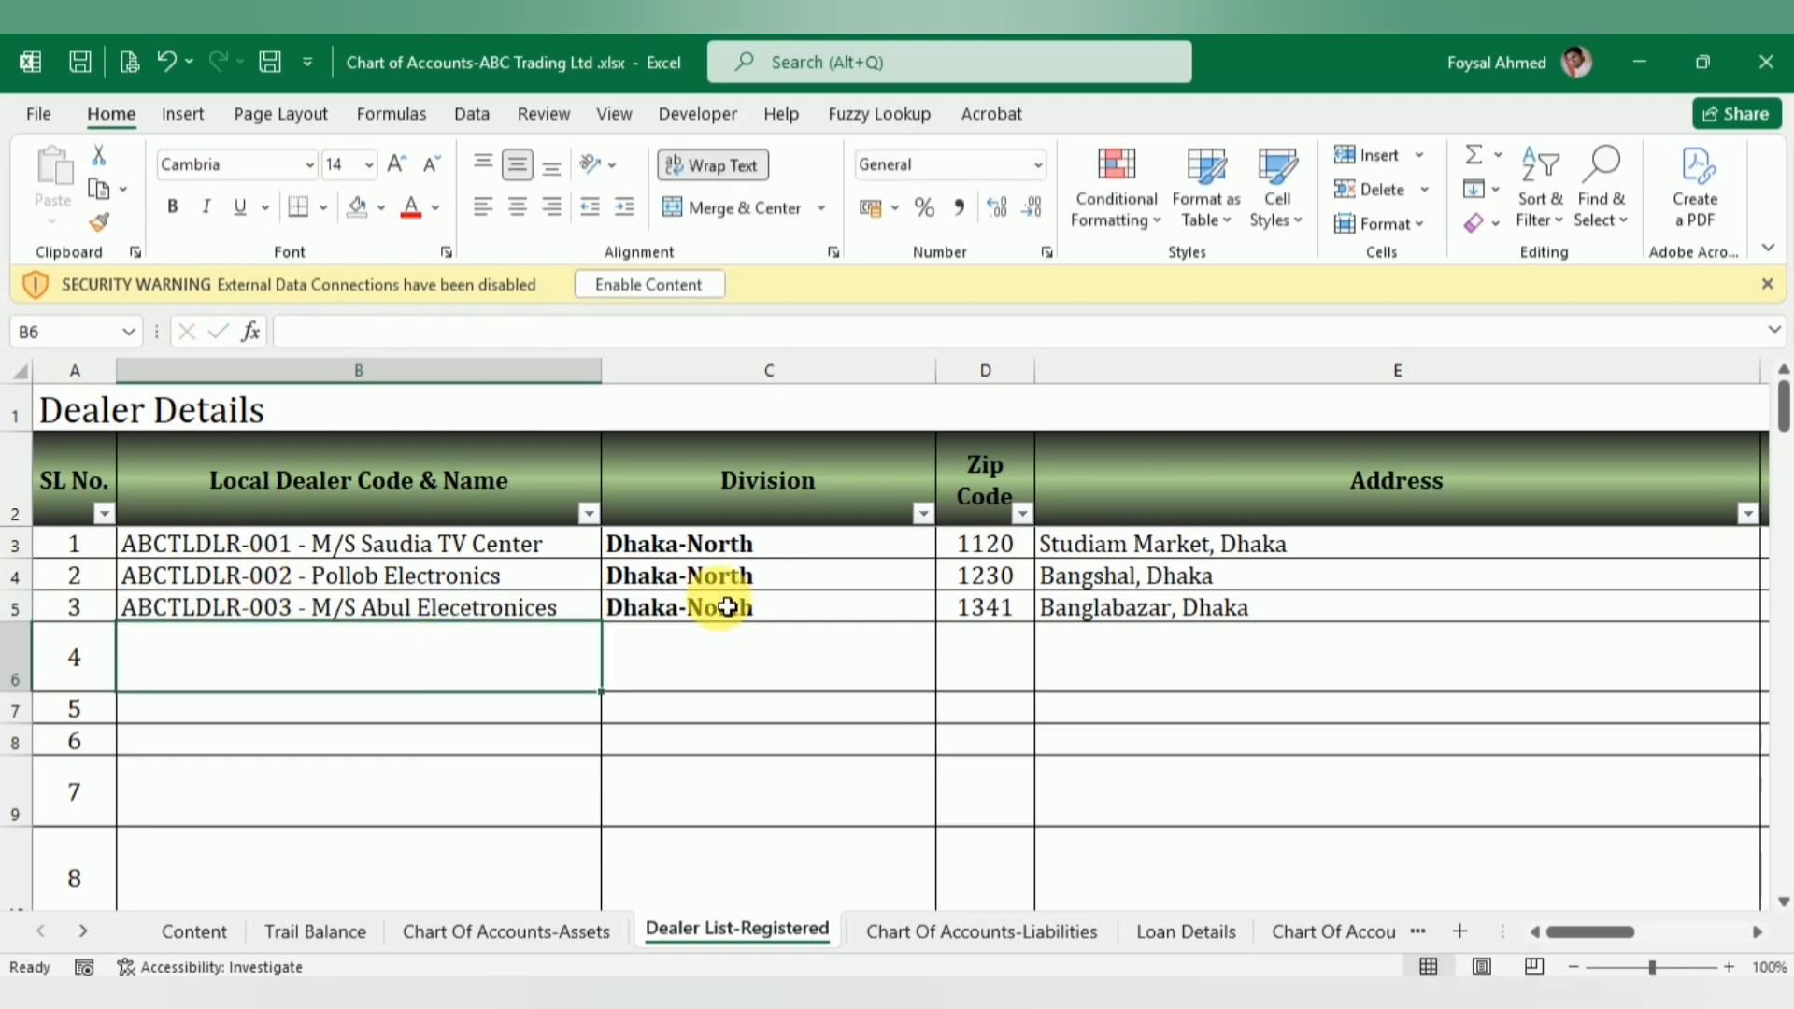
- Copy the dealer entry ABCTLDLR-001 - M/S Saudia TV Center and paste it as the first ledger name in TallyPrime
click(726, 549)
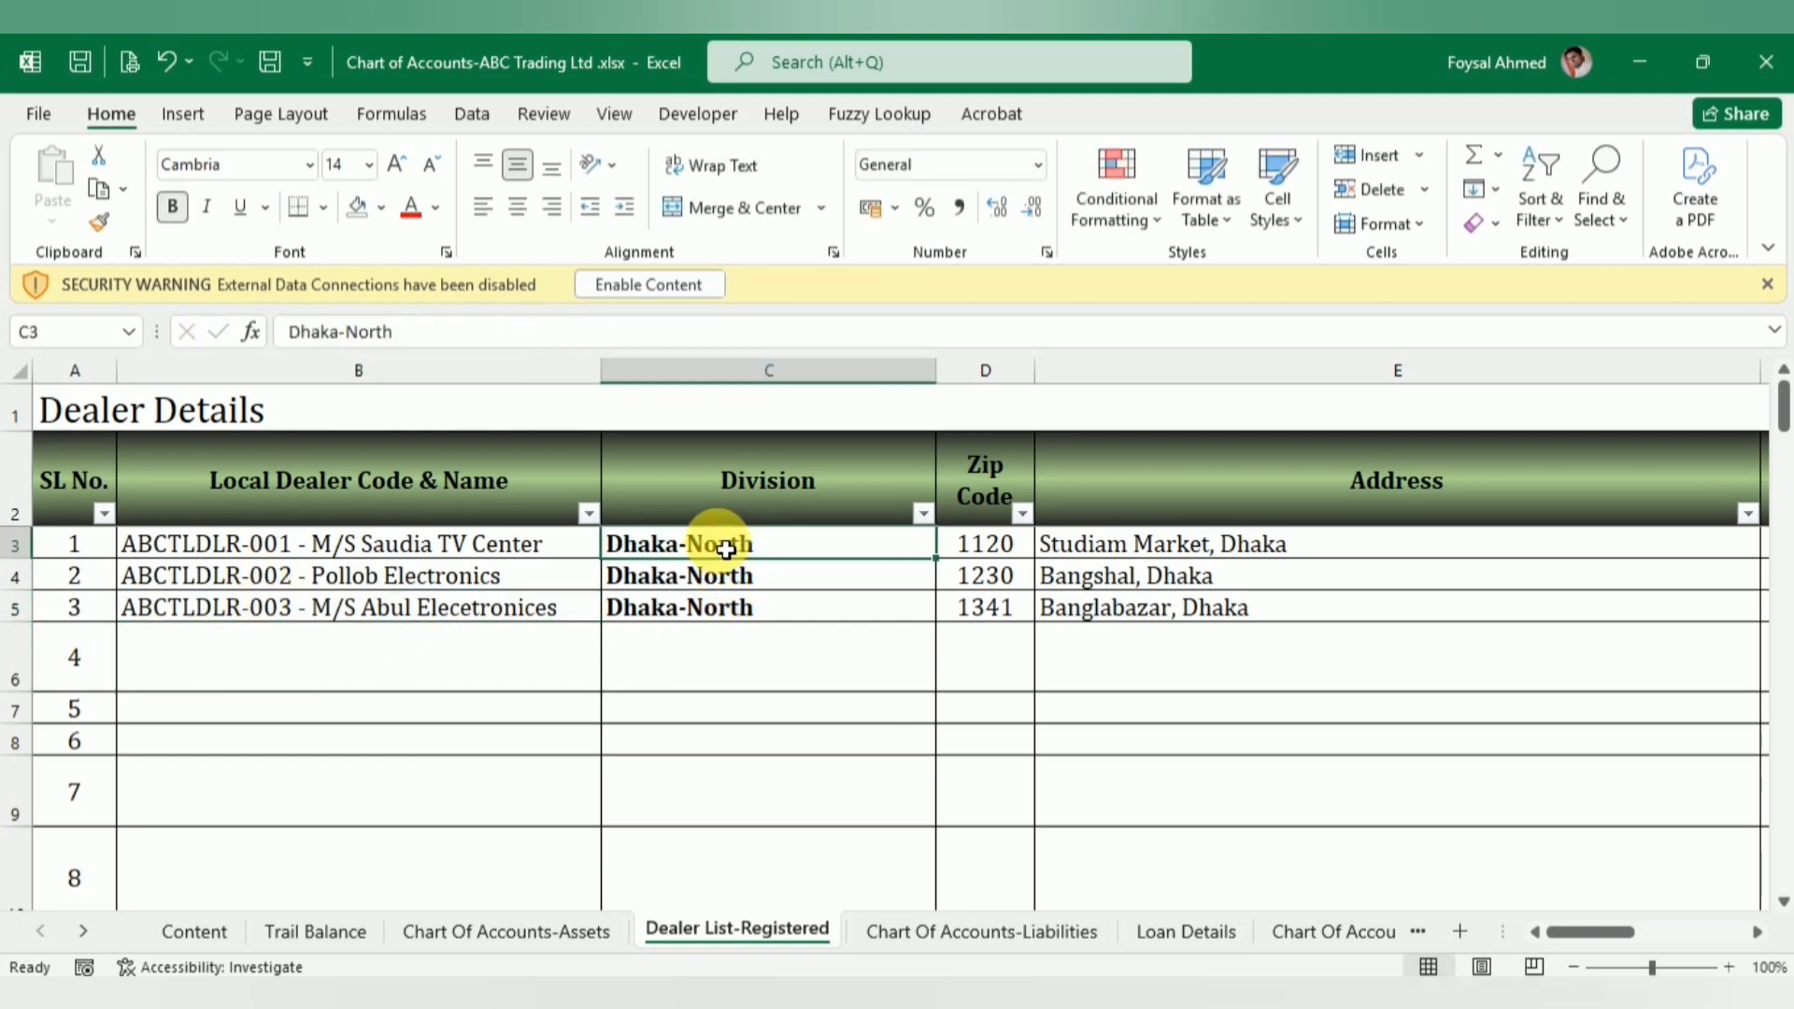
click(501, 545)
key(ctrl+c)
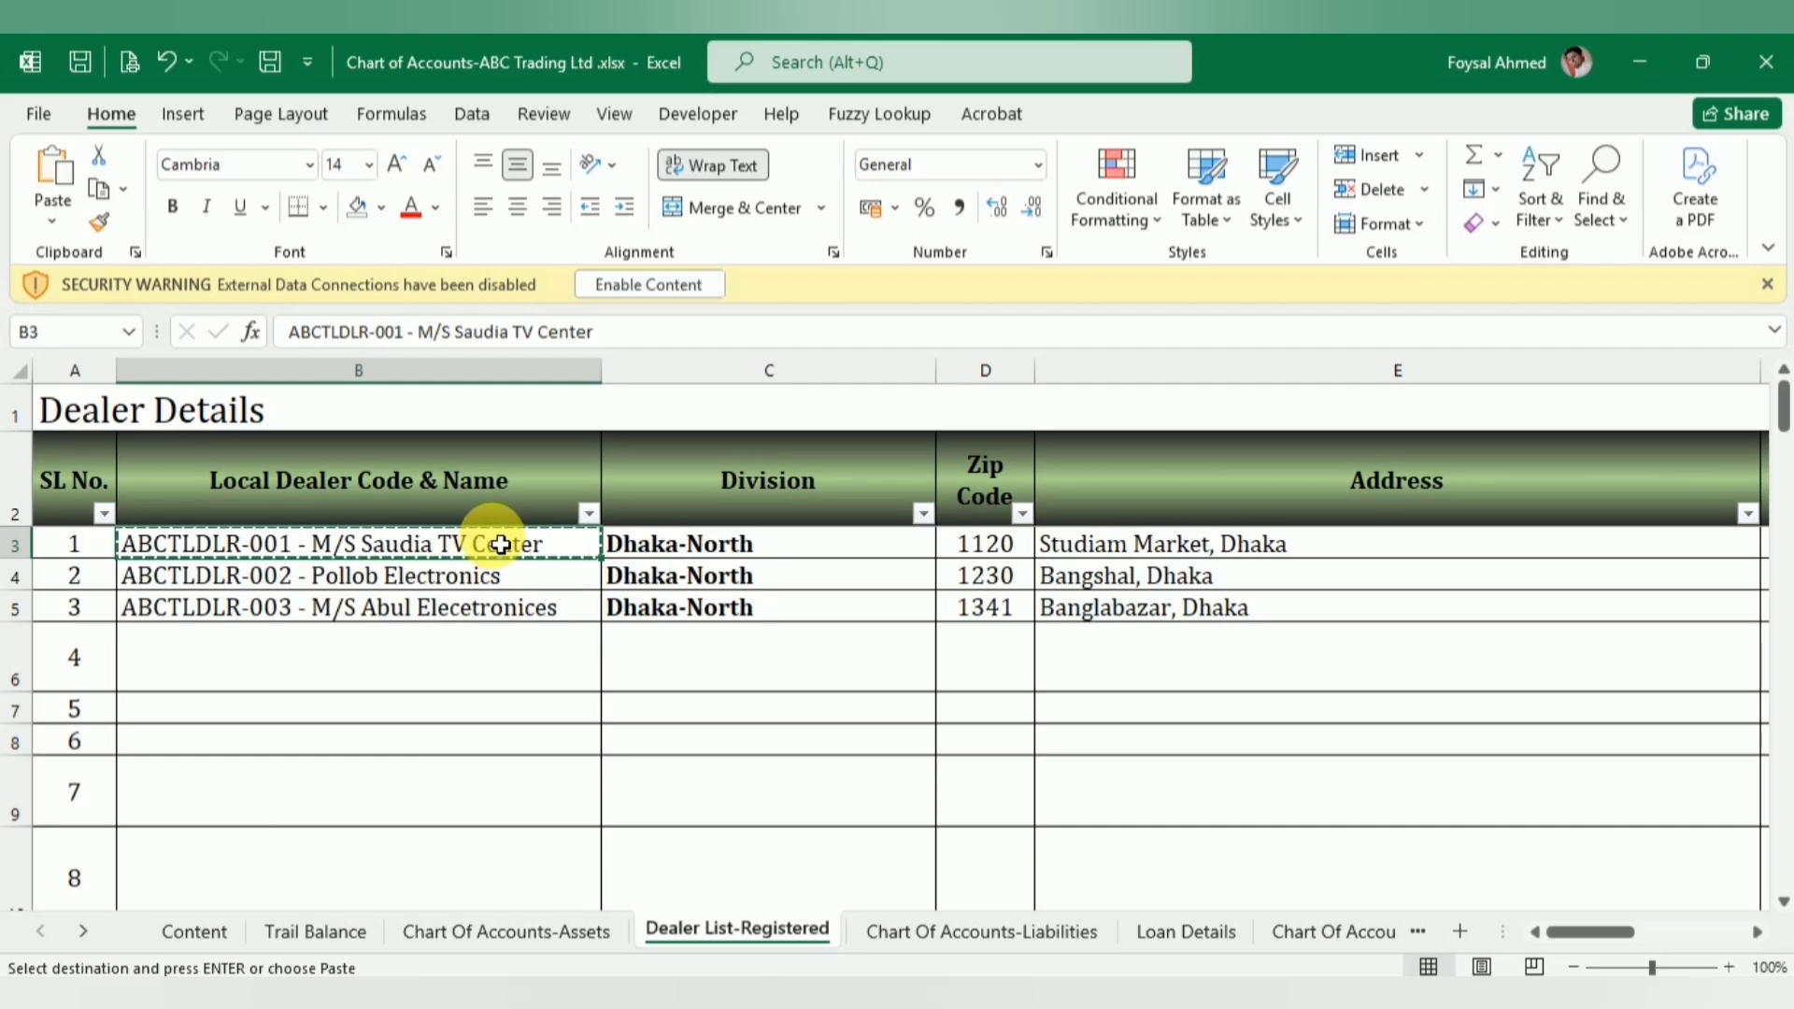
key(alt+Tab)
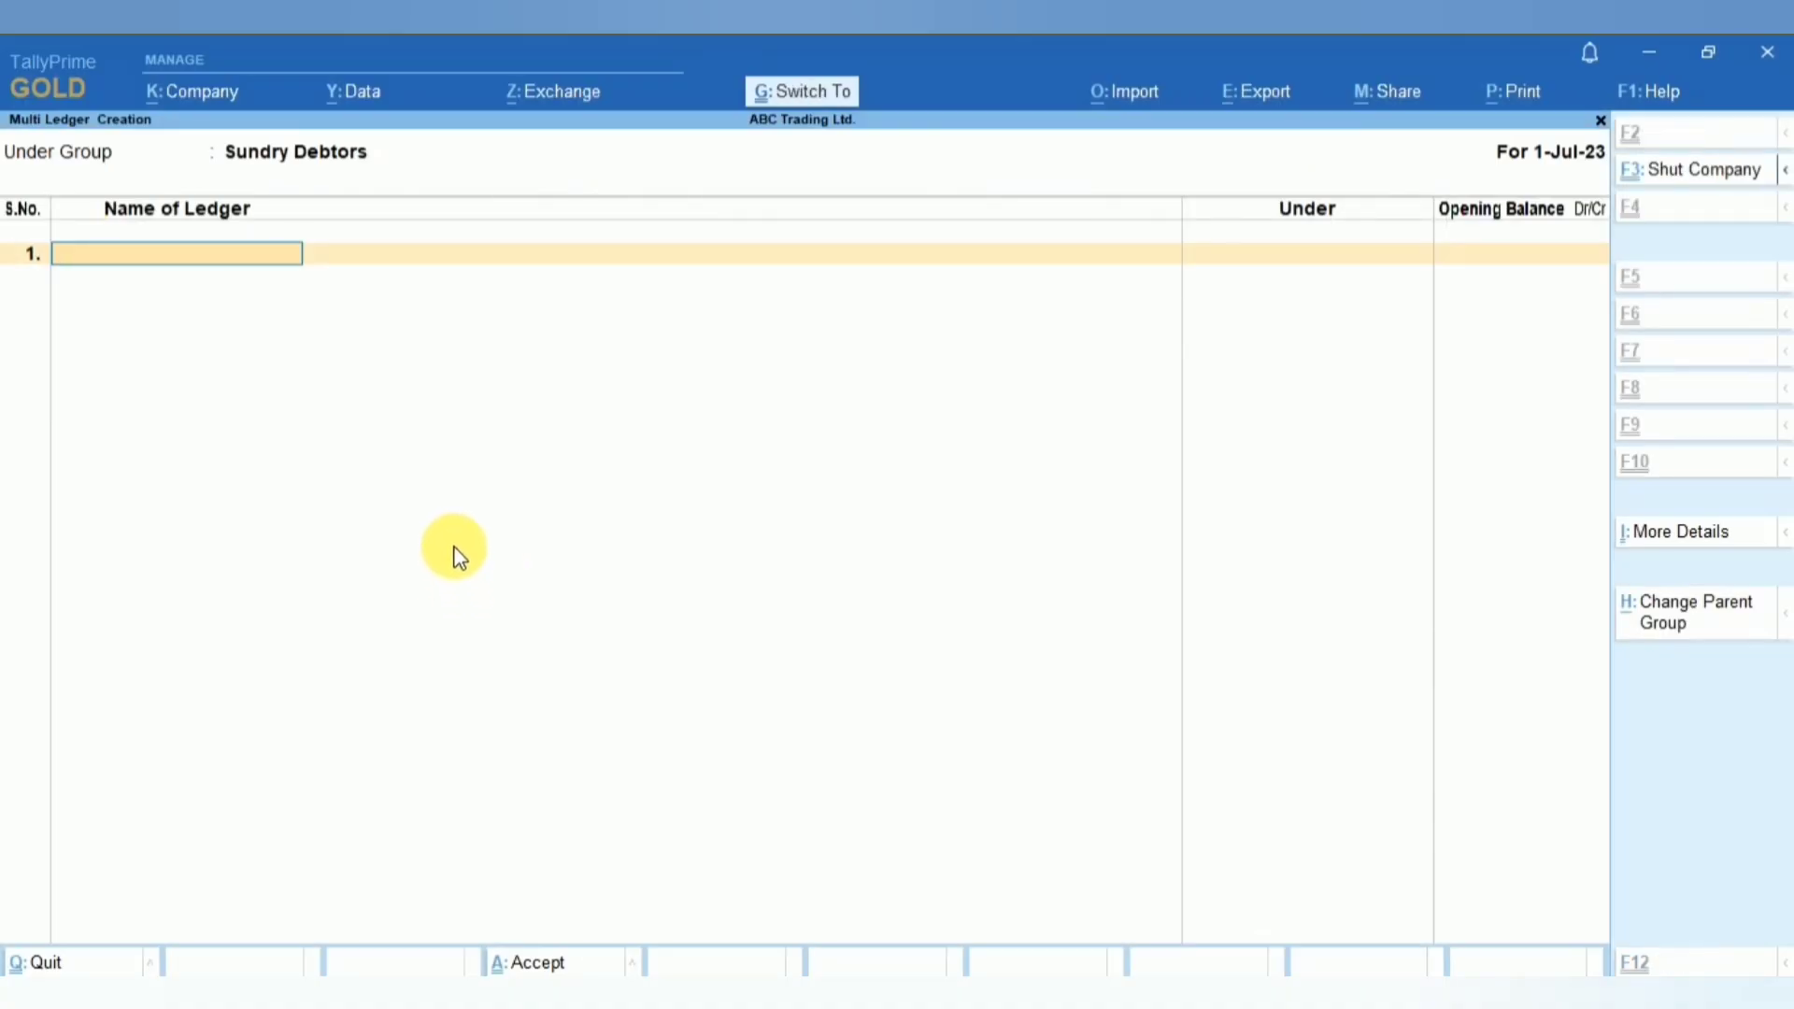
key(ctrl+v)
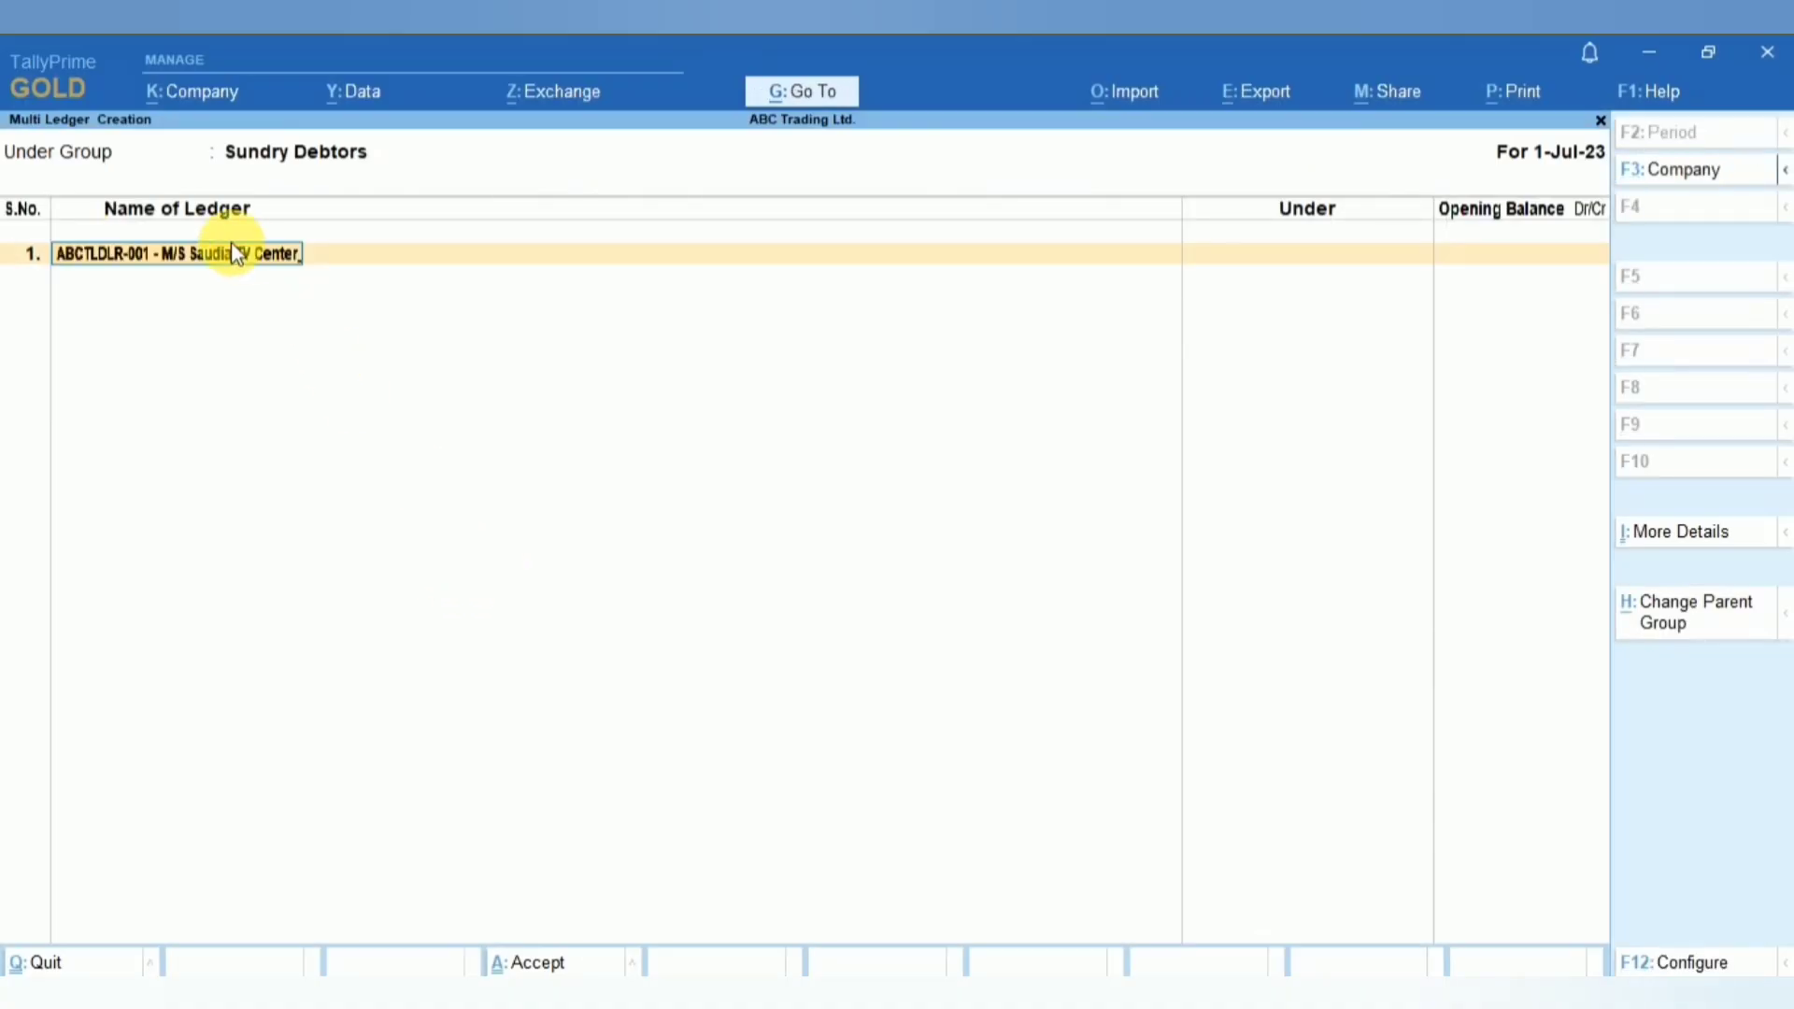
key(Return)
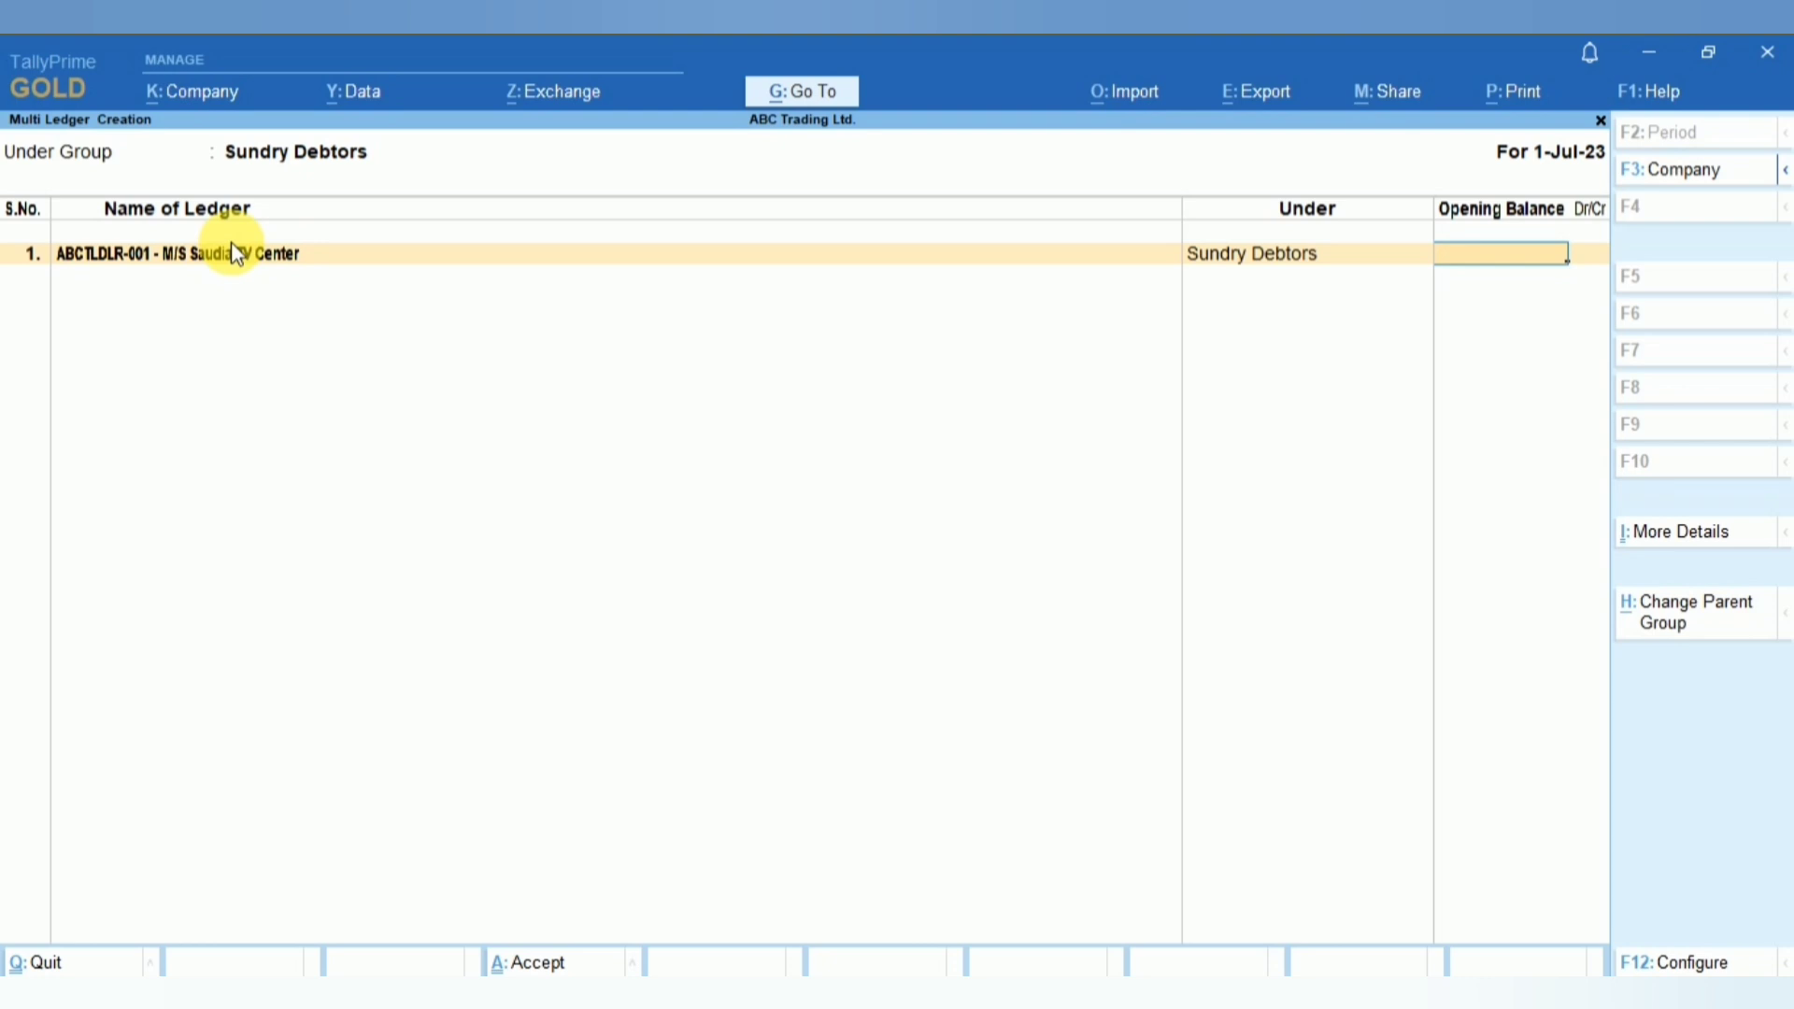
- Set the first dealer ledger's opening balance to 10,000
click(232, 245)
key(Return)
text(10000)
key(Return)
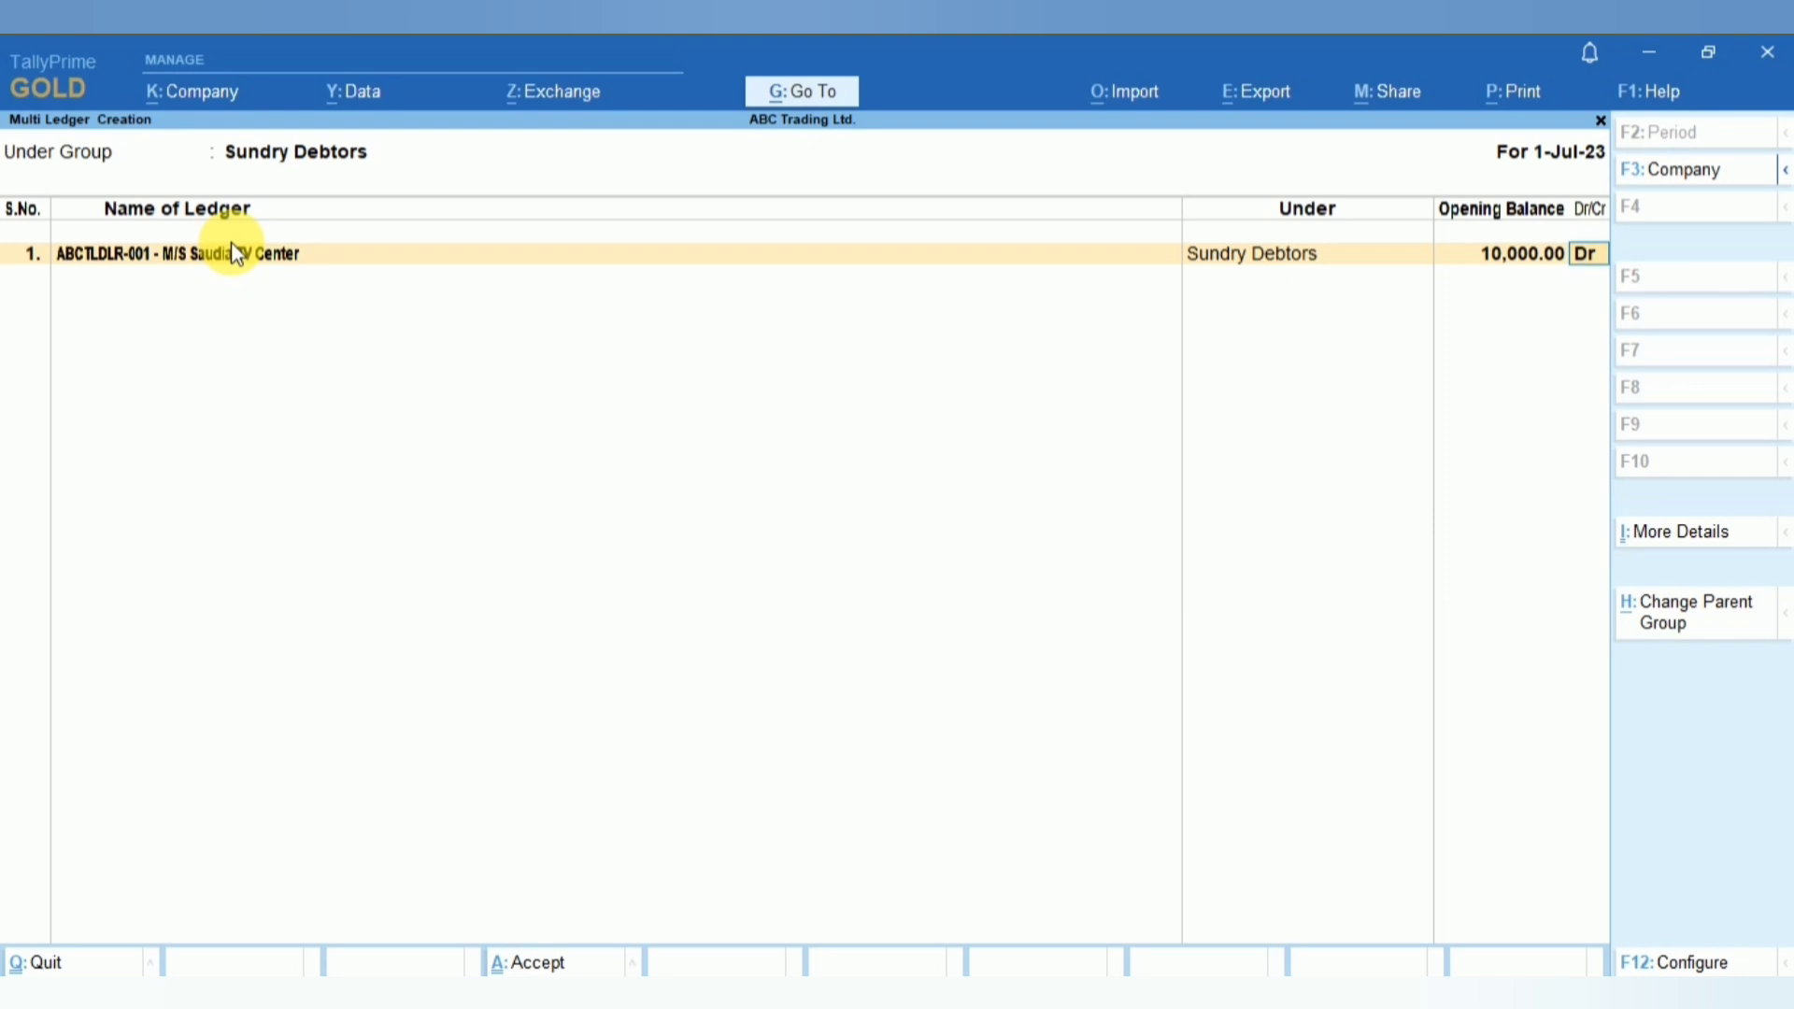
text(c)
key(Return)
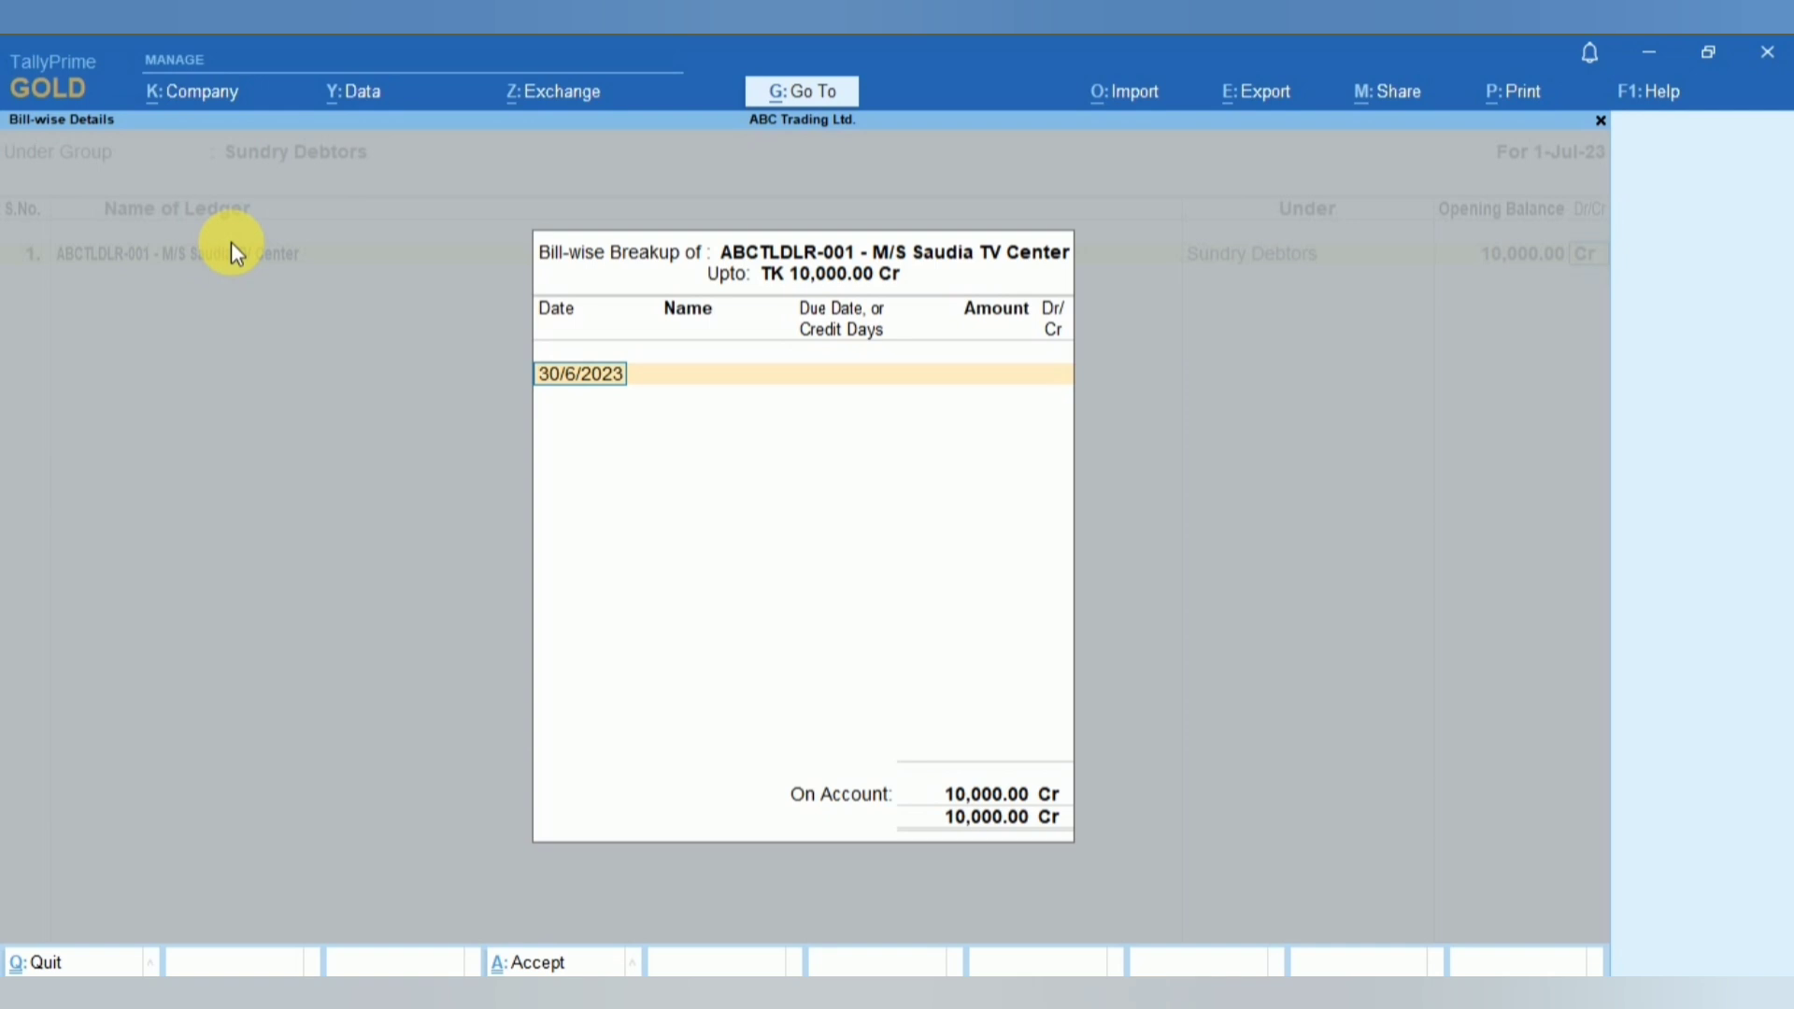
key(ctrl+a)
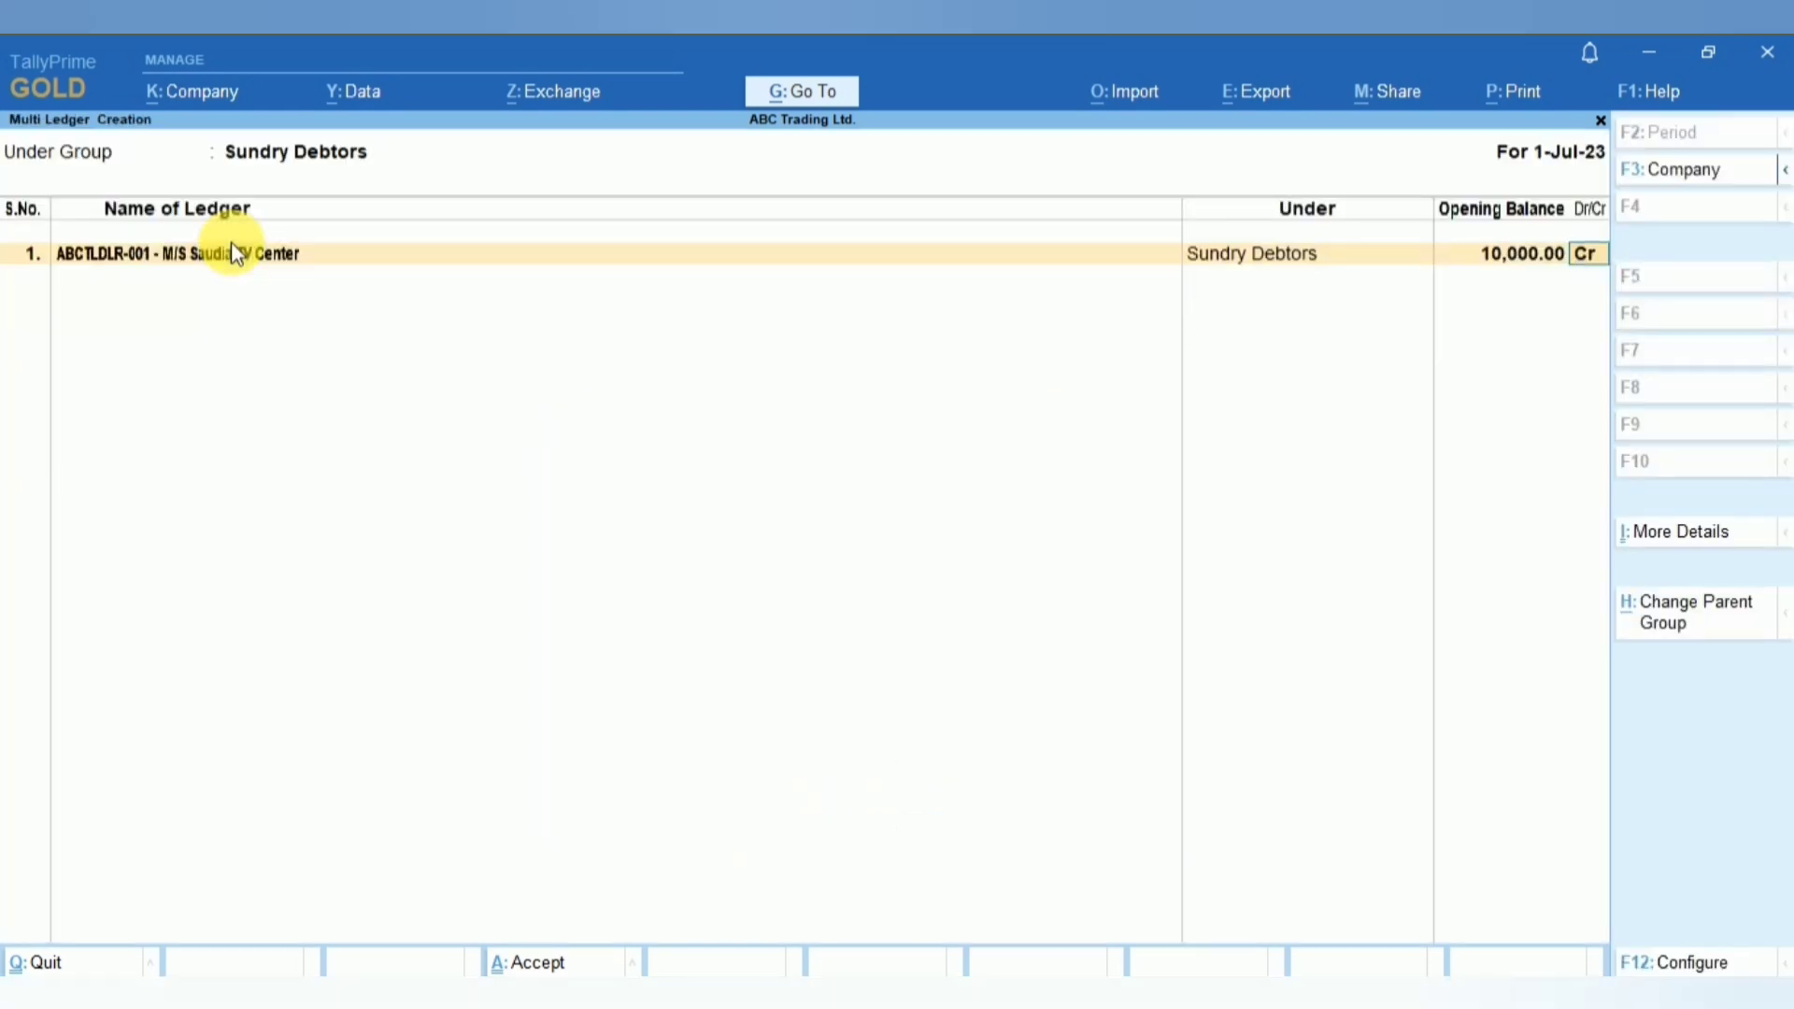
- Make the first dealer's opening balance a debit and allocate 10,000 to bill Old Sue, dated 30/6/2023 and due 30-Jun-23
text(d)
key(Return)
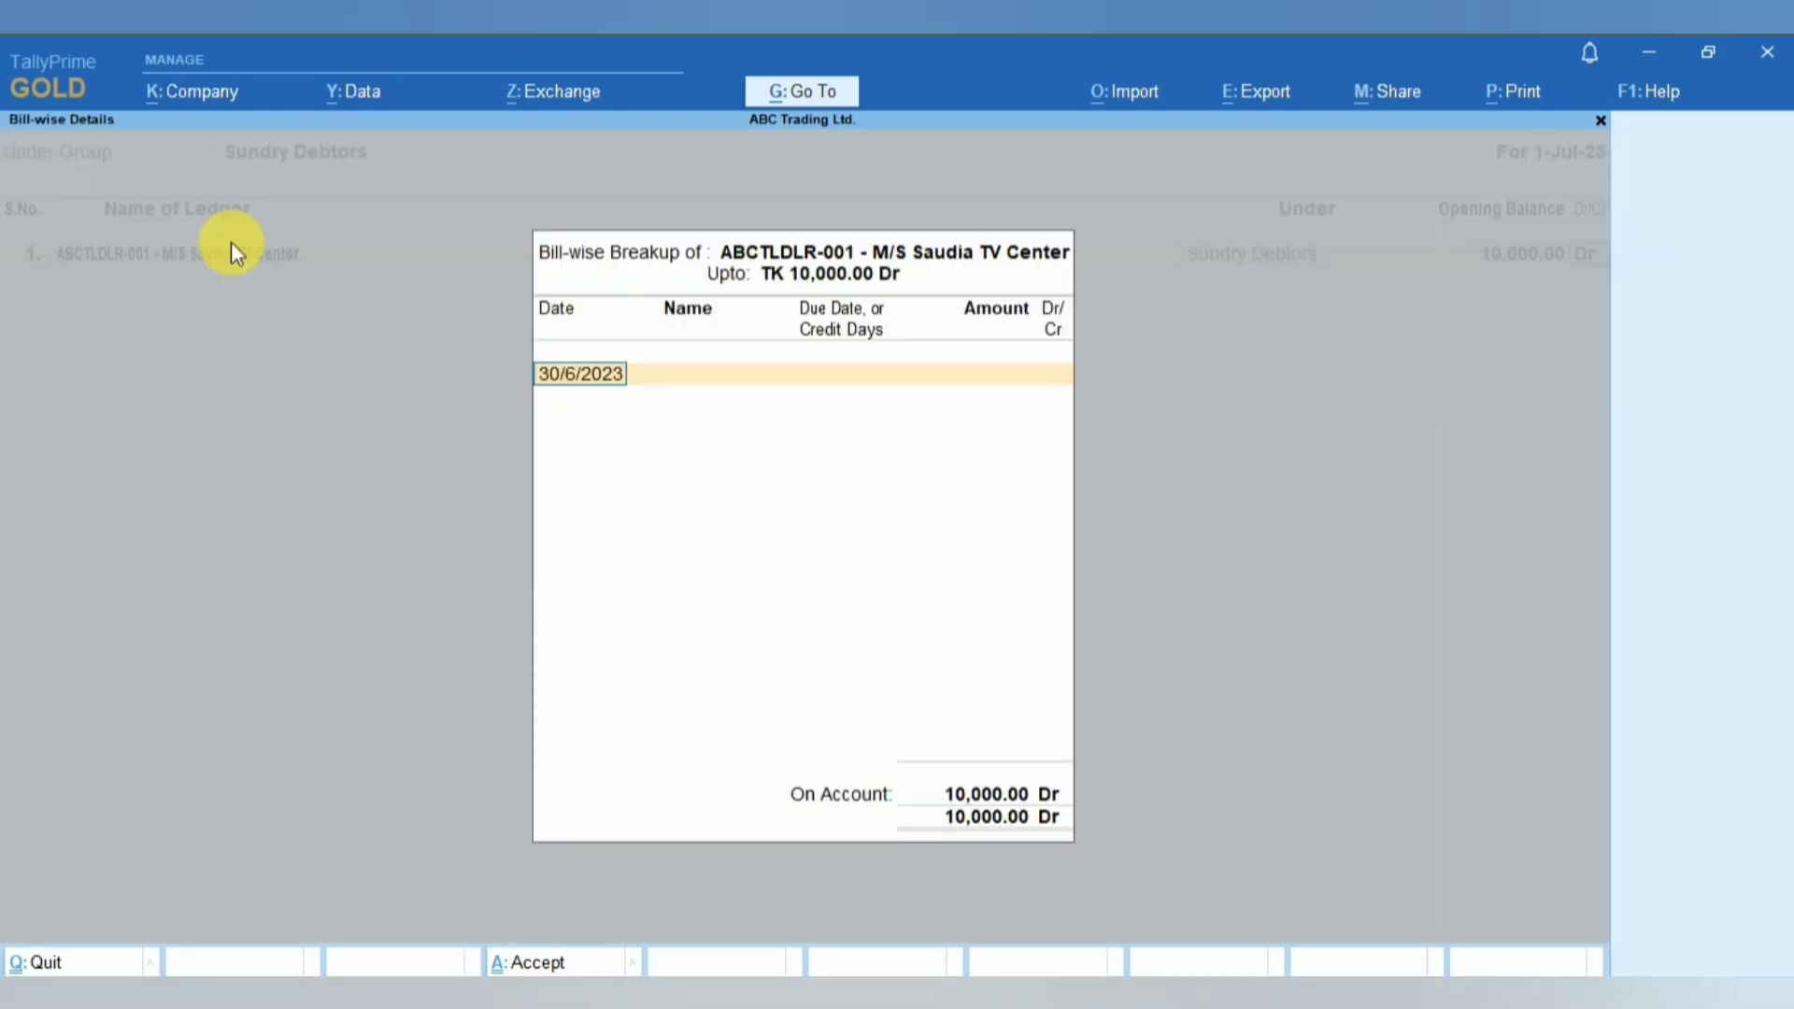
key(Return)
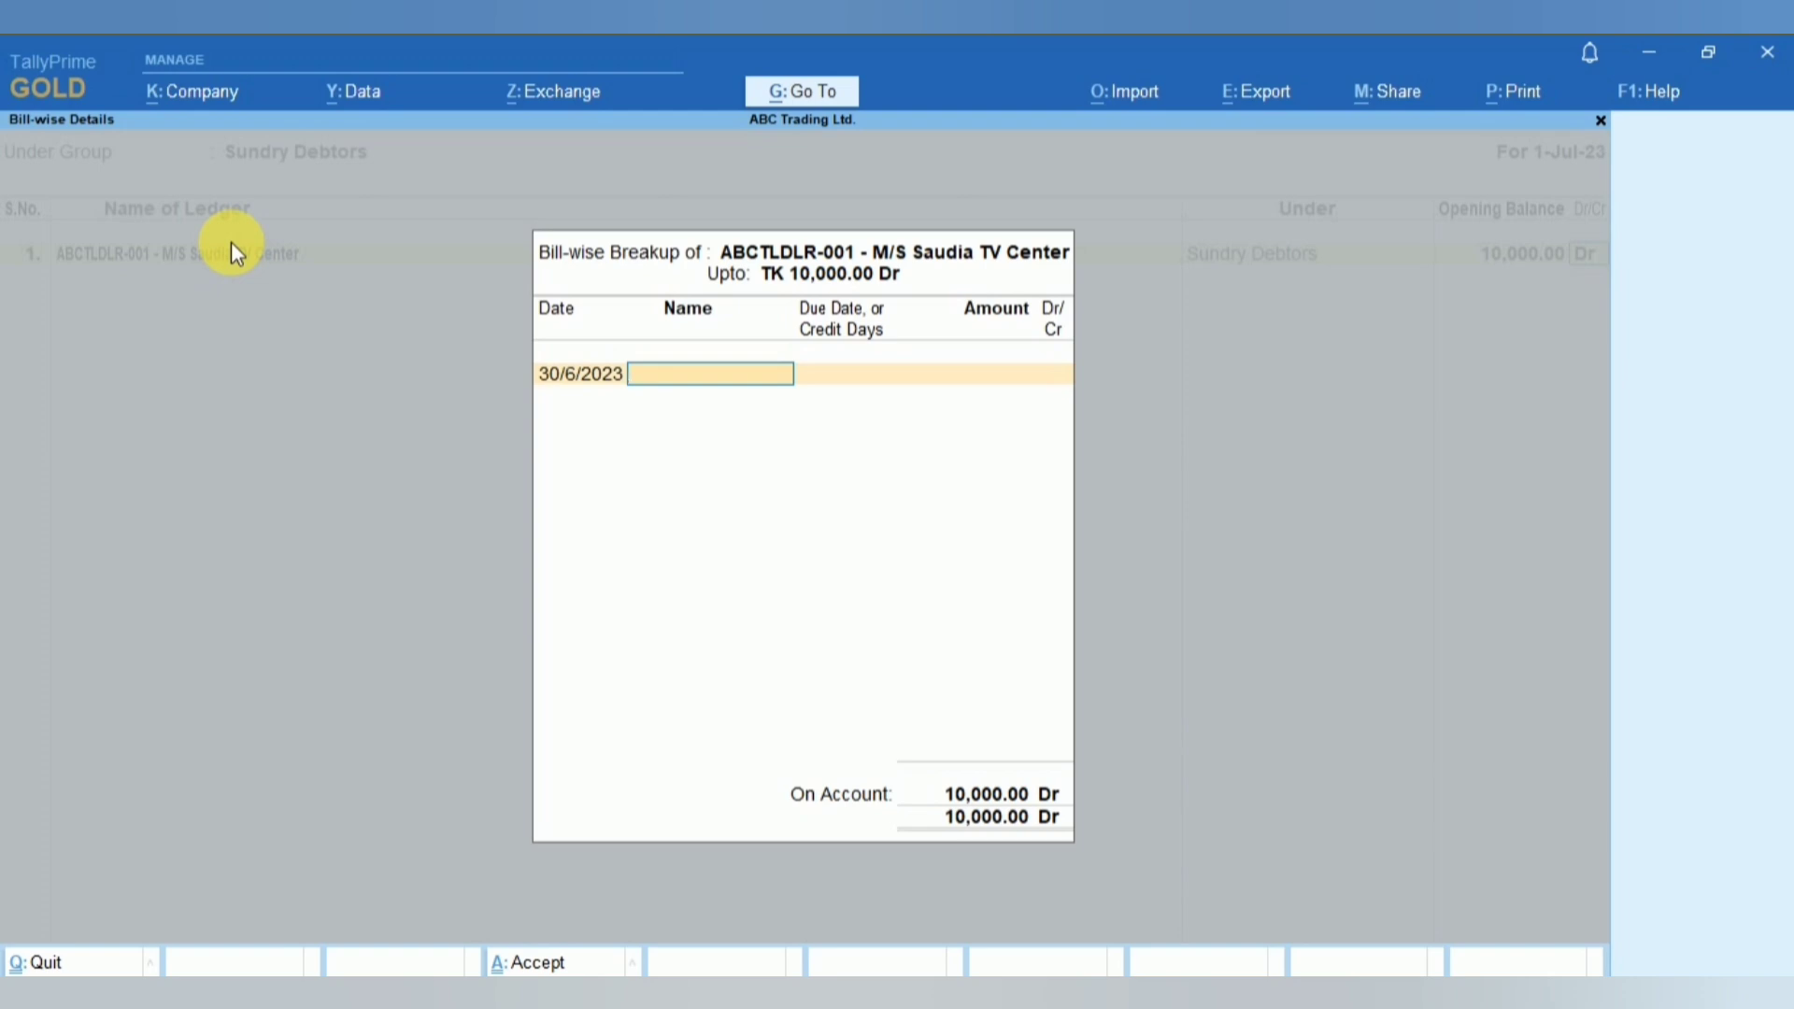
text(Old Sue)
key(Return)
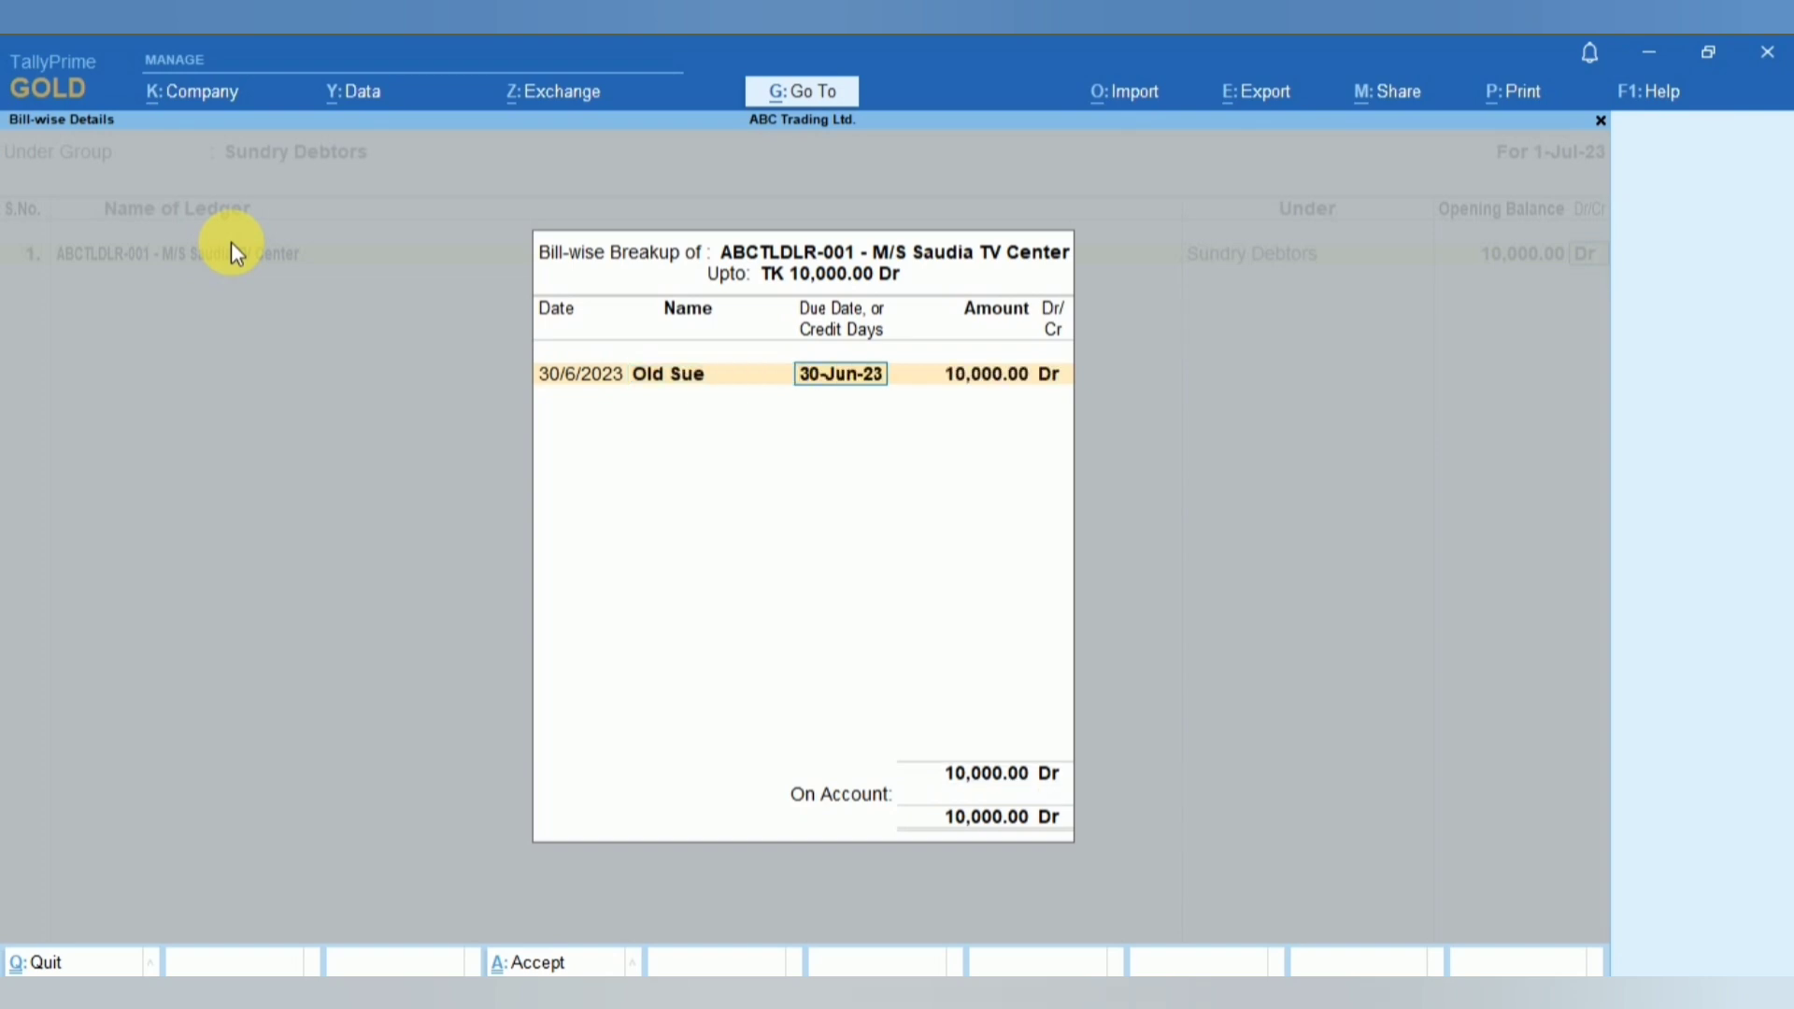
key(Return)
key(Return)
key(Return)
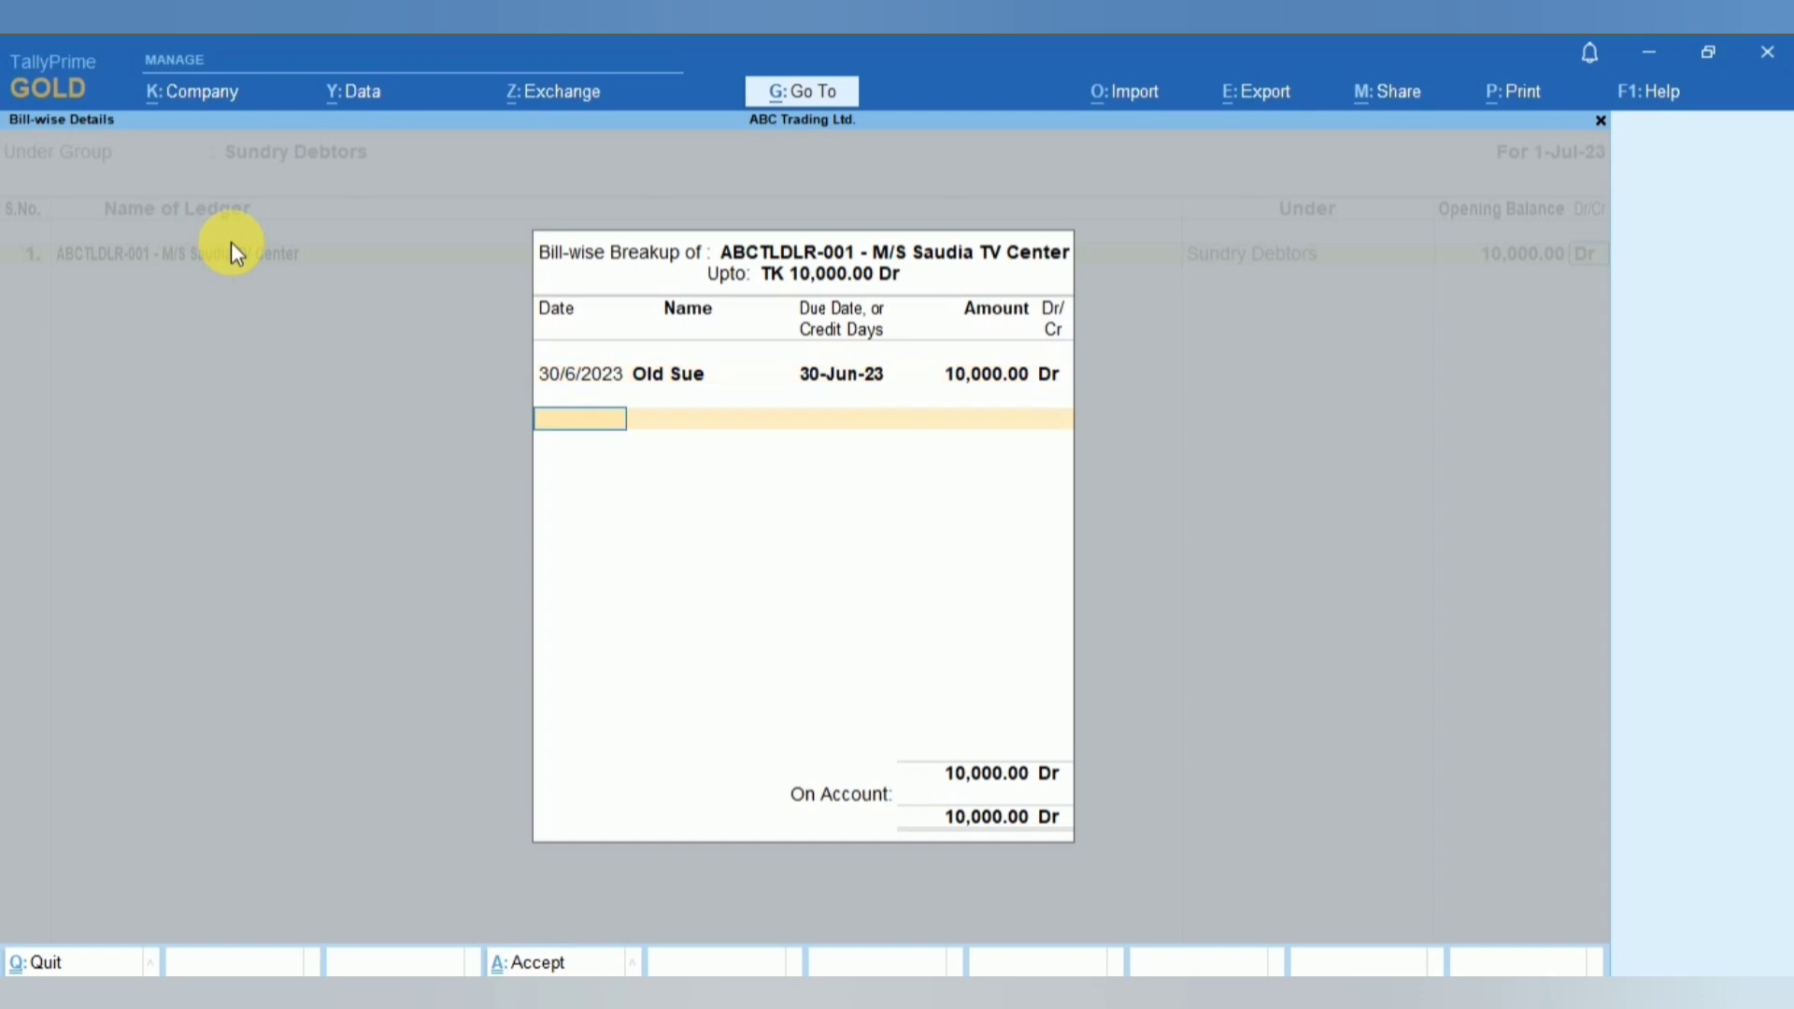
key(Return)
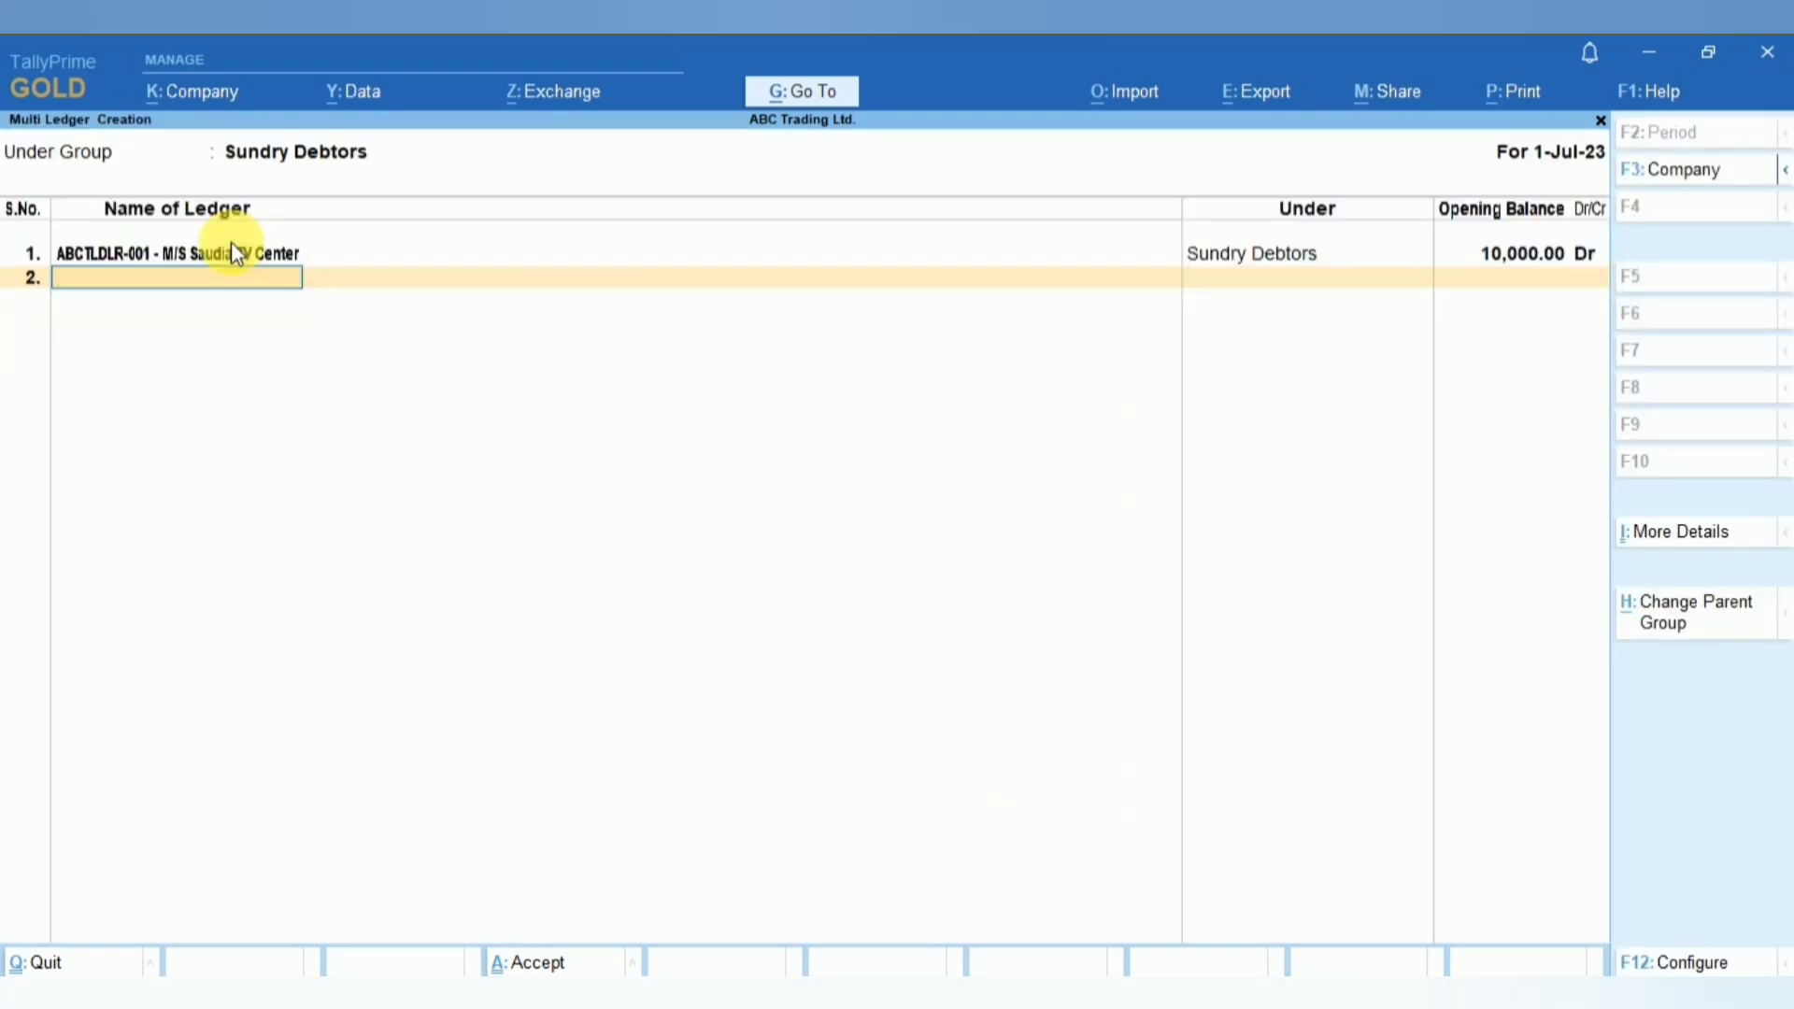
- Copy ABCTLDLR-002 - Pollob Electronics from the Excel dealer list into TallyPrime as the second ledger, leaving its opening balance blank
key(alt+Tab)
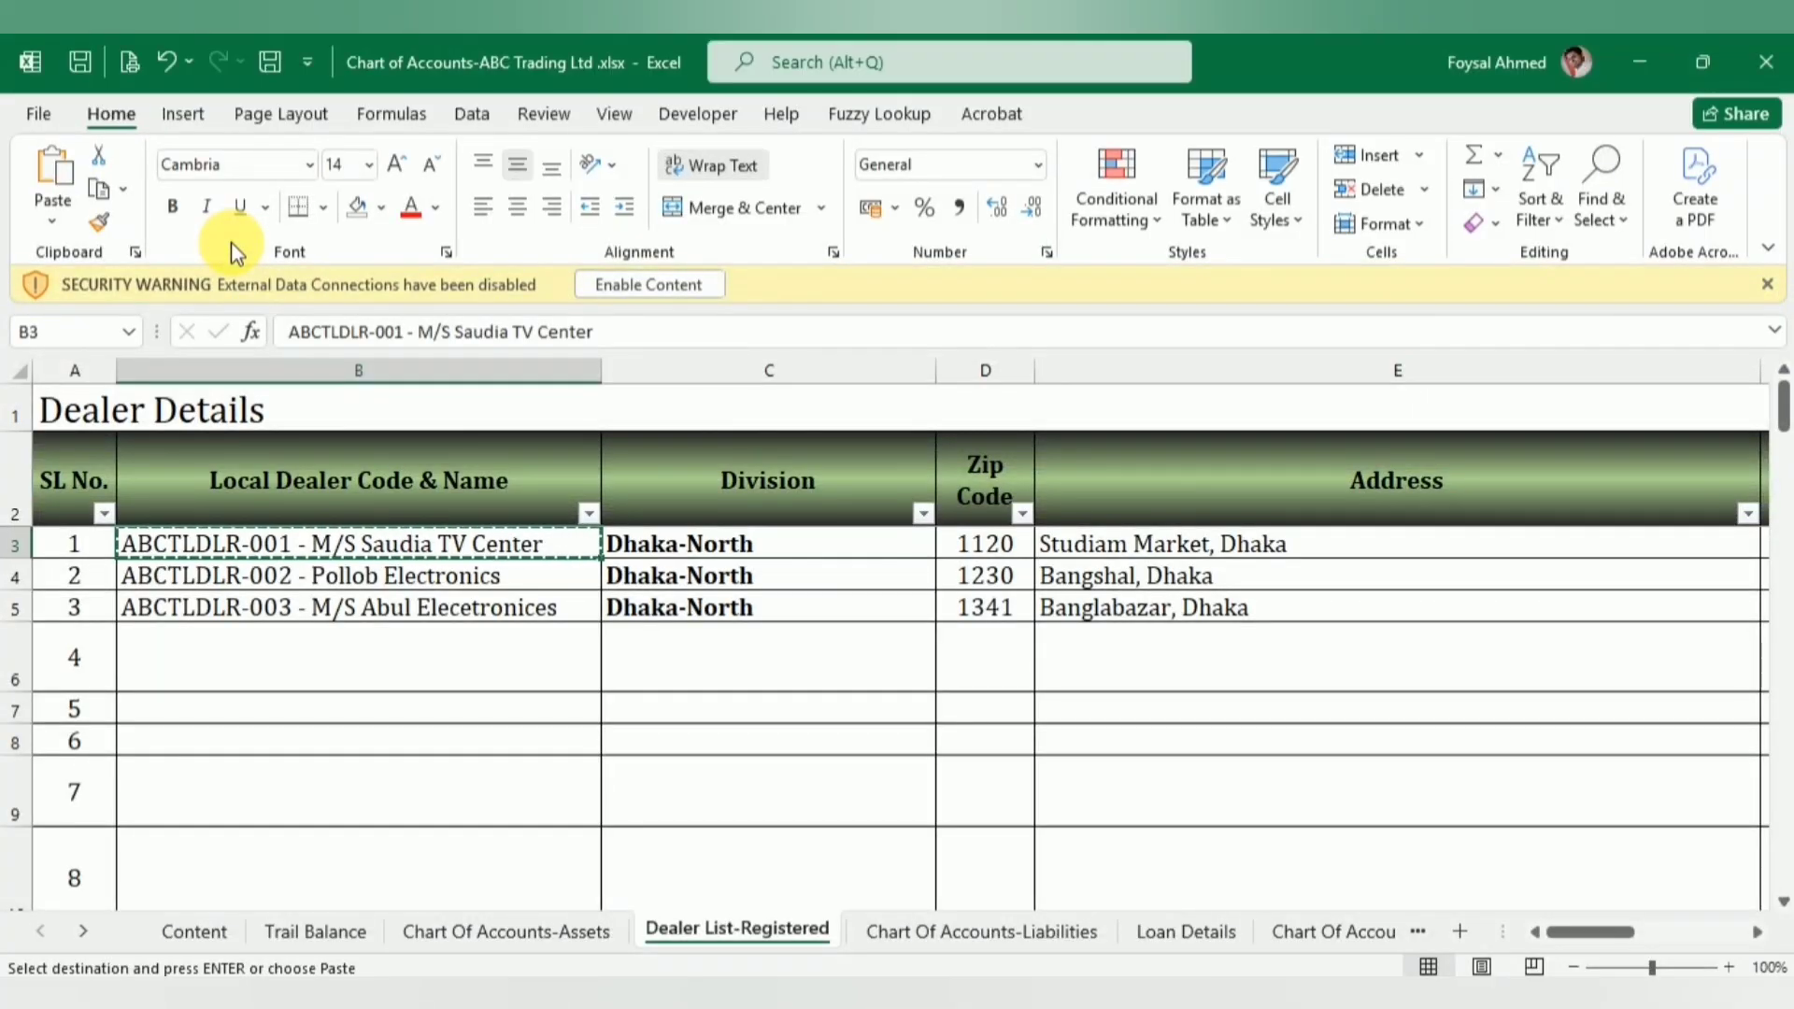
click(340, 573)
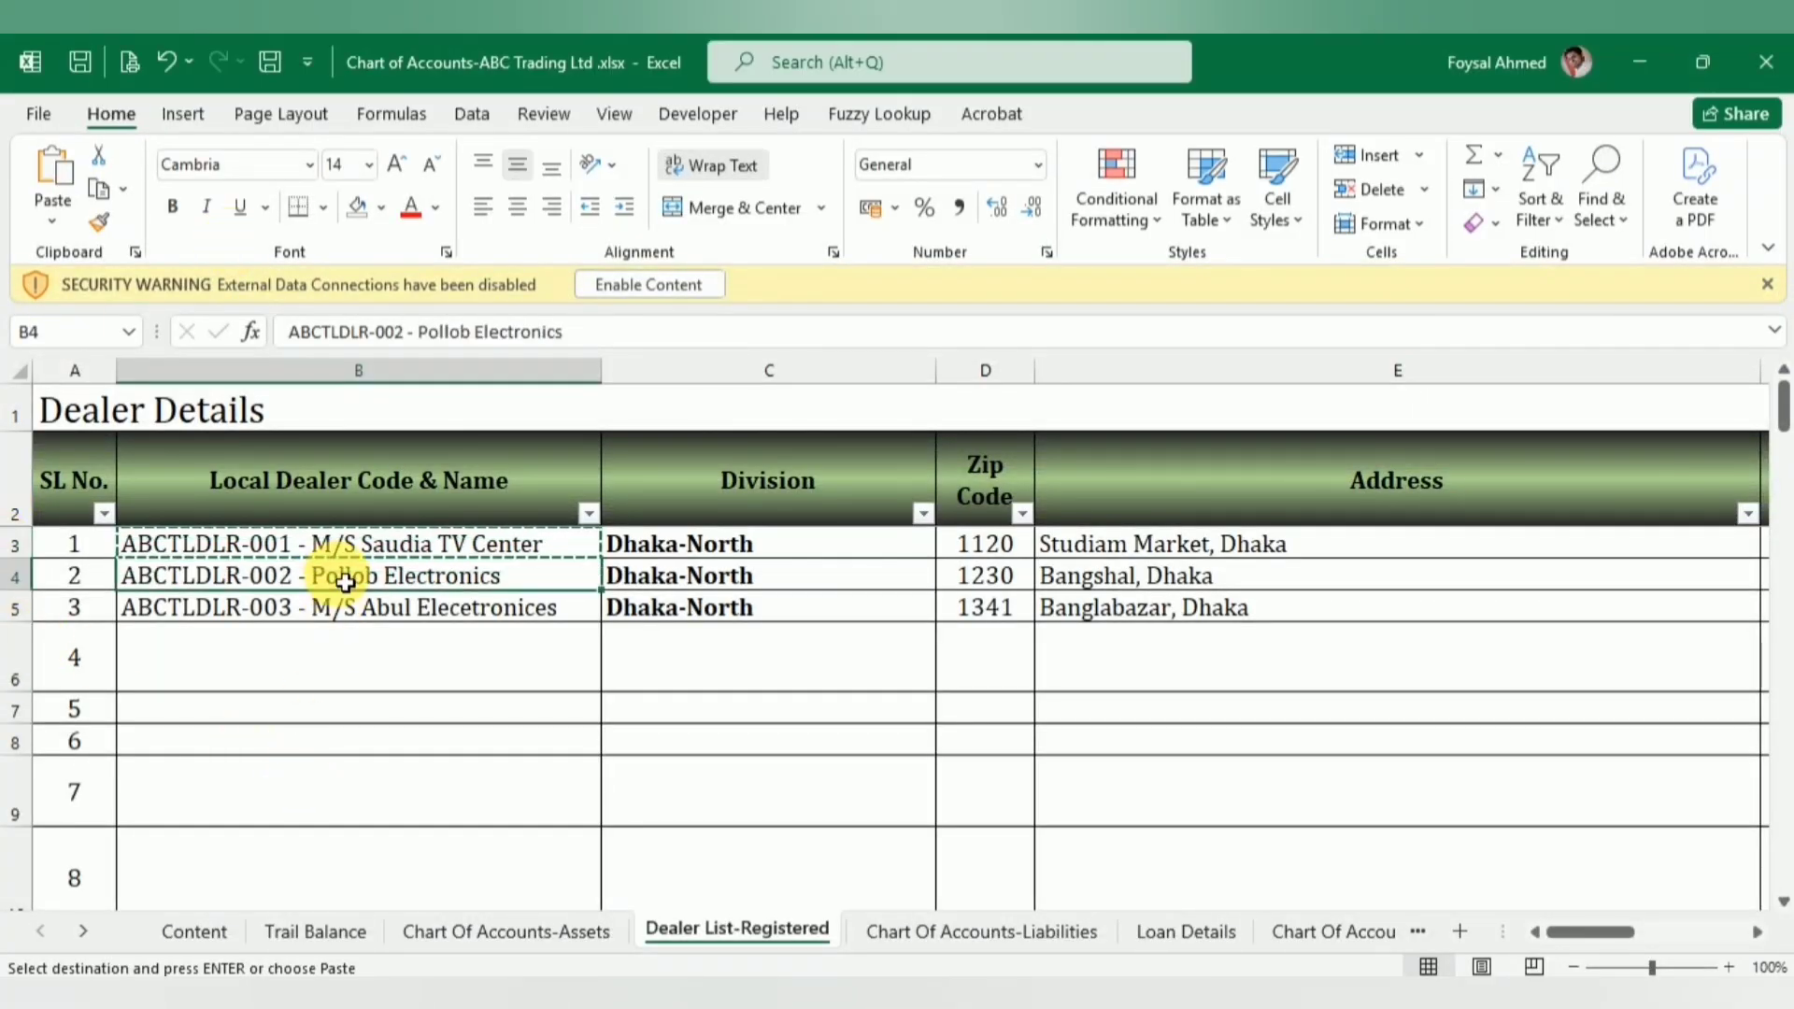
key(ctrl+c)
key(alt+Tab)
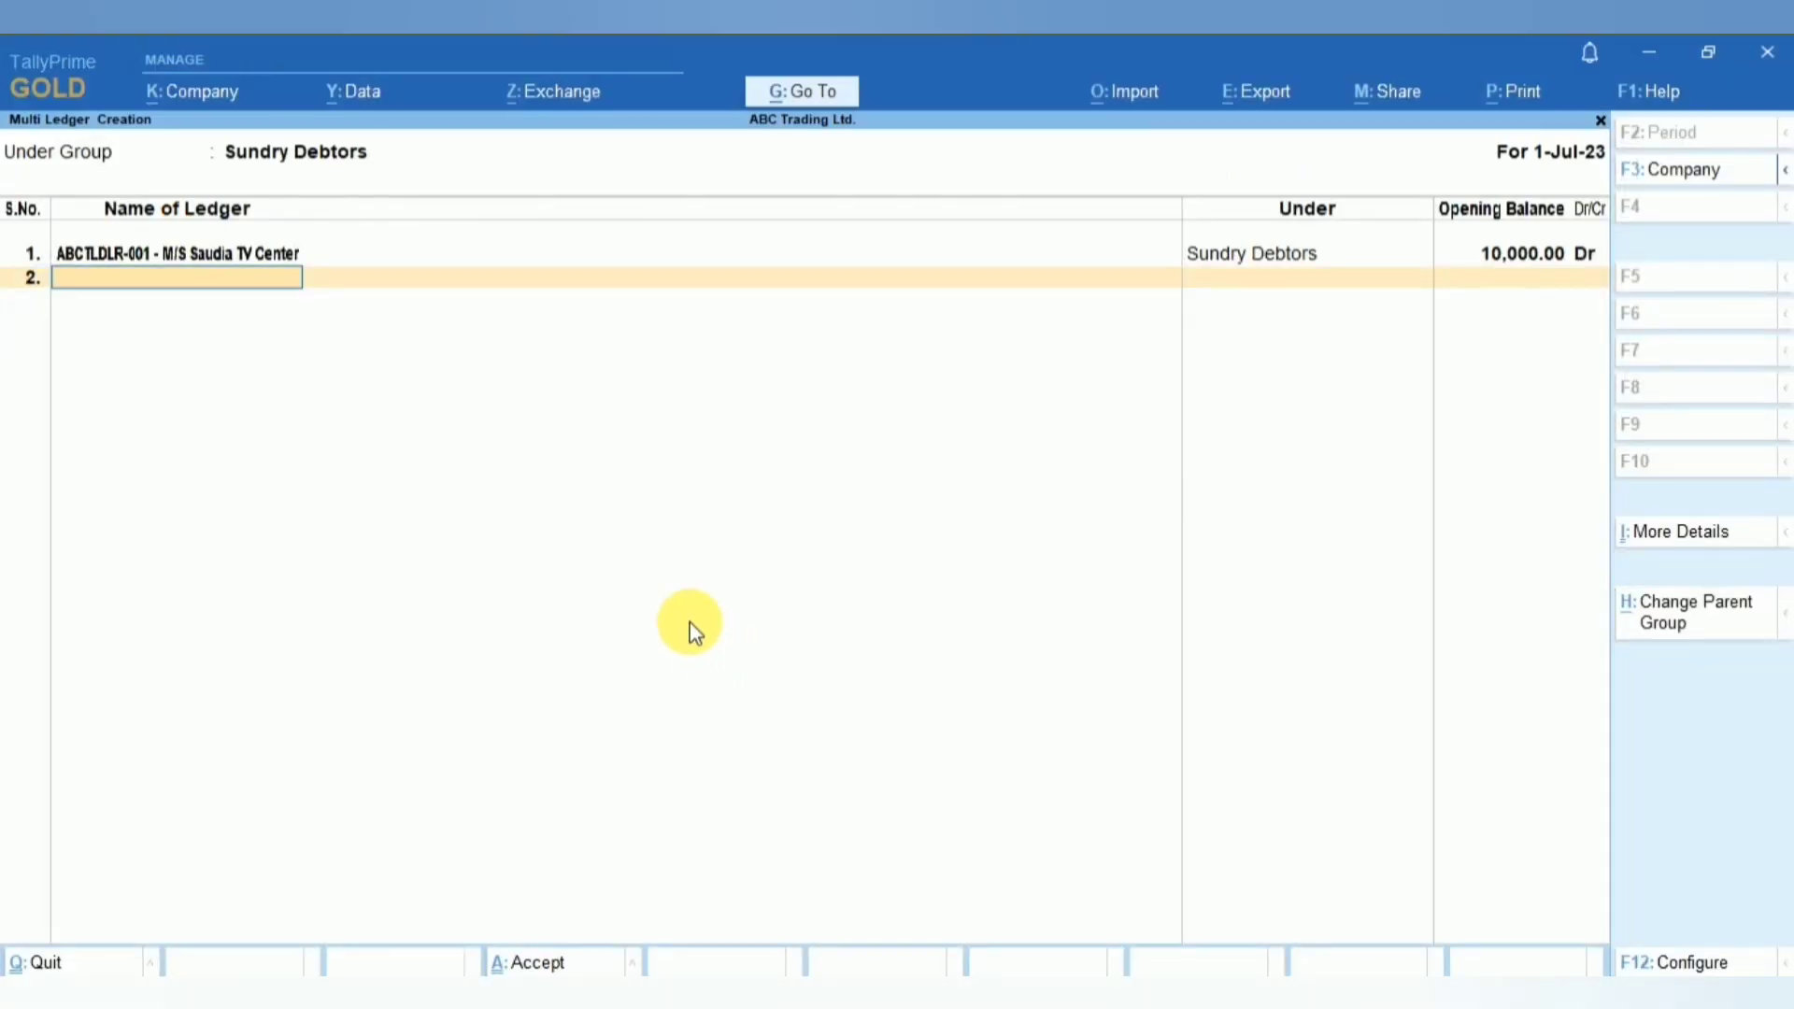
key(ctrl+alt+v)
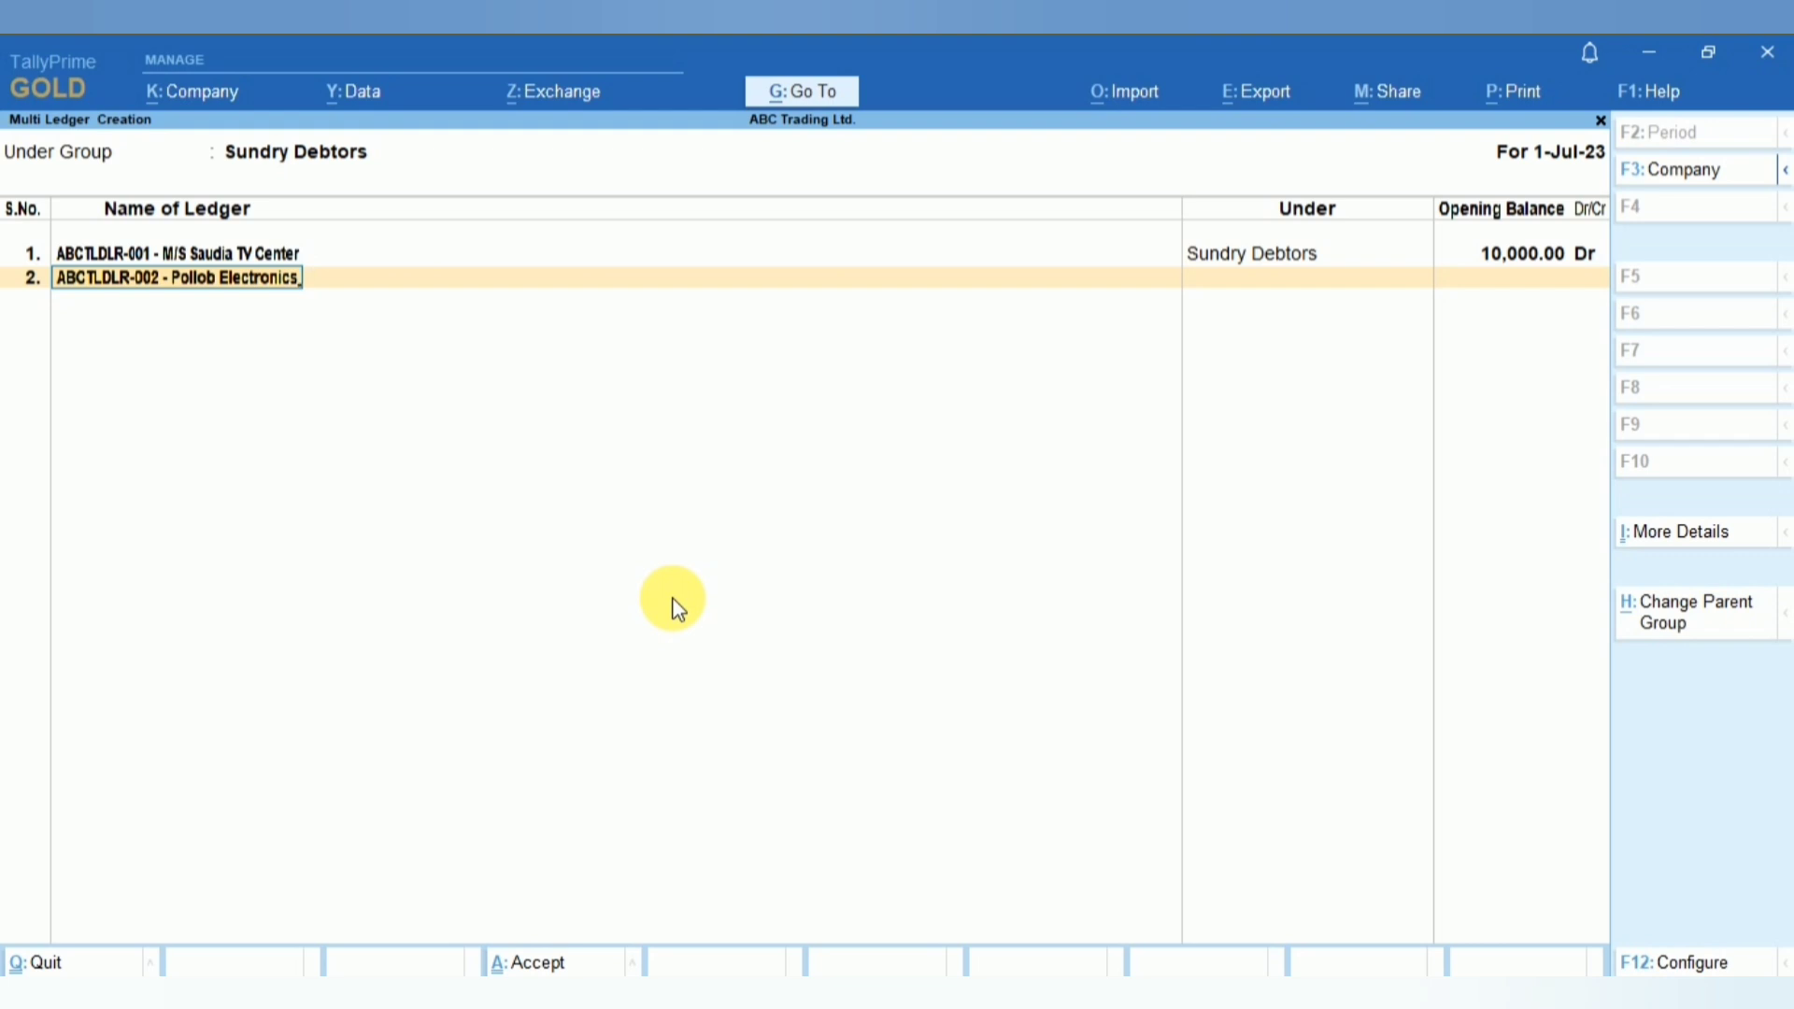
key(Return)
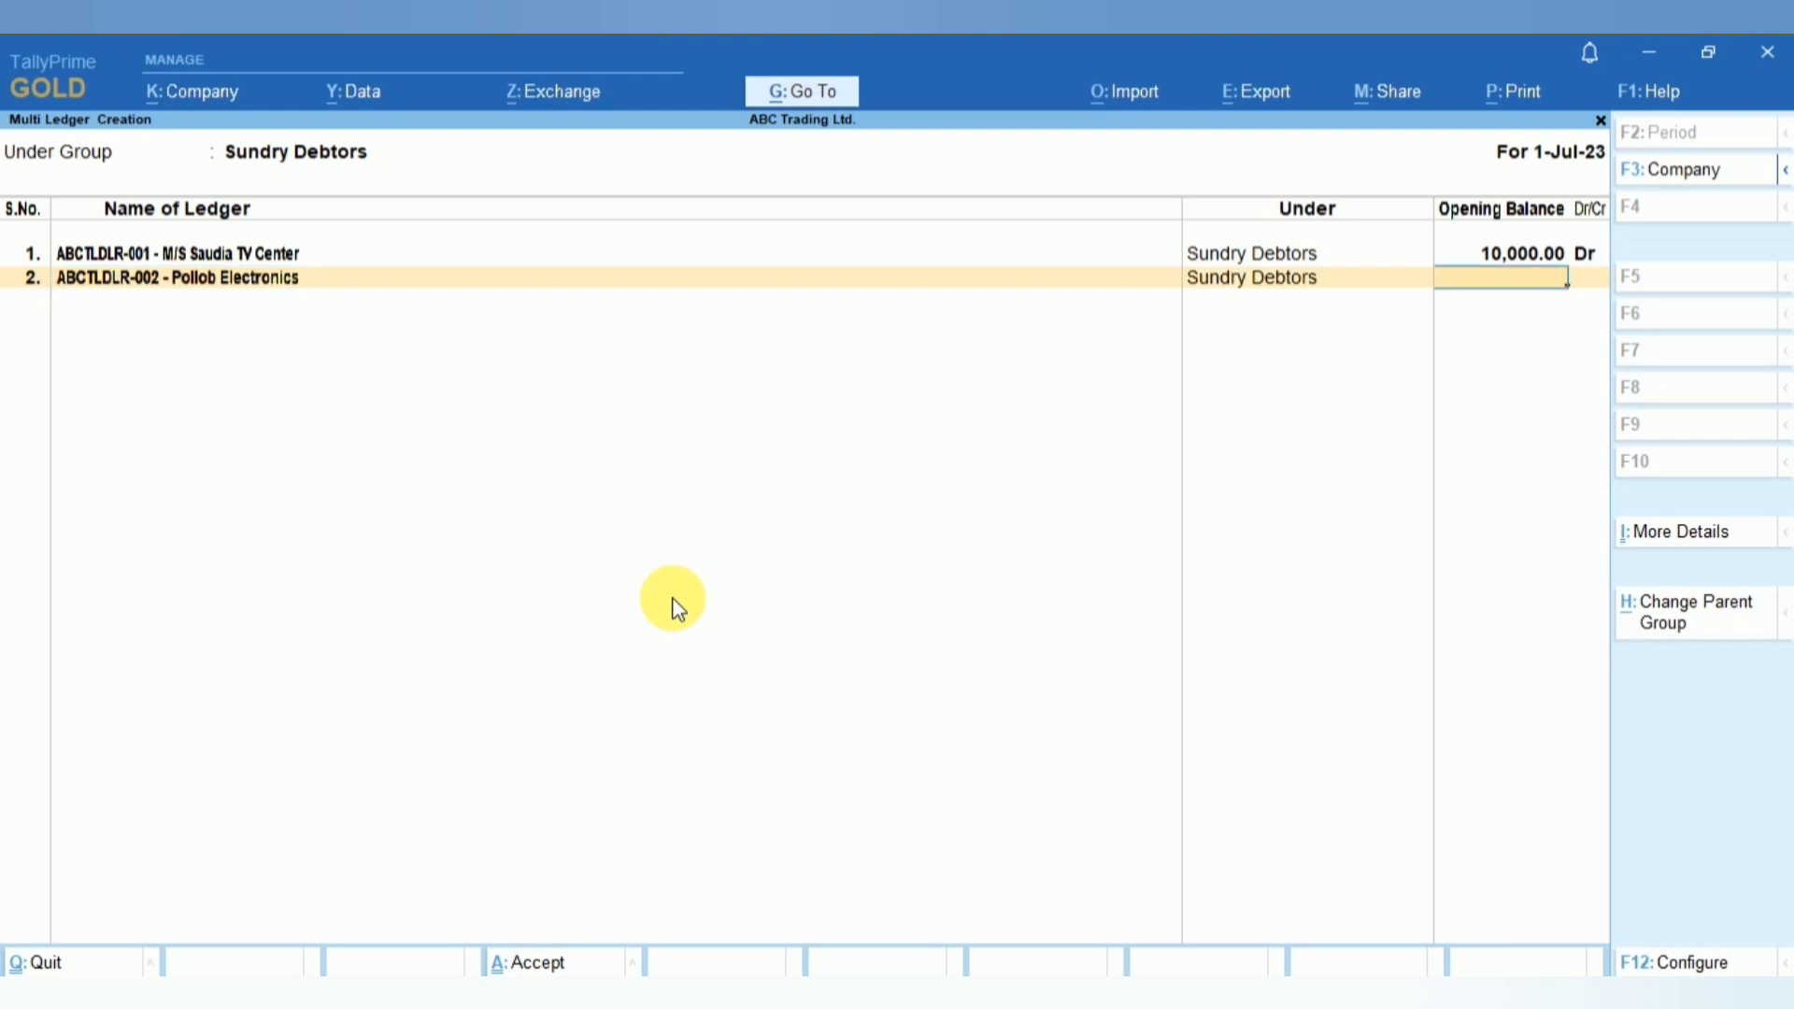
key(Return)
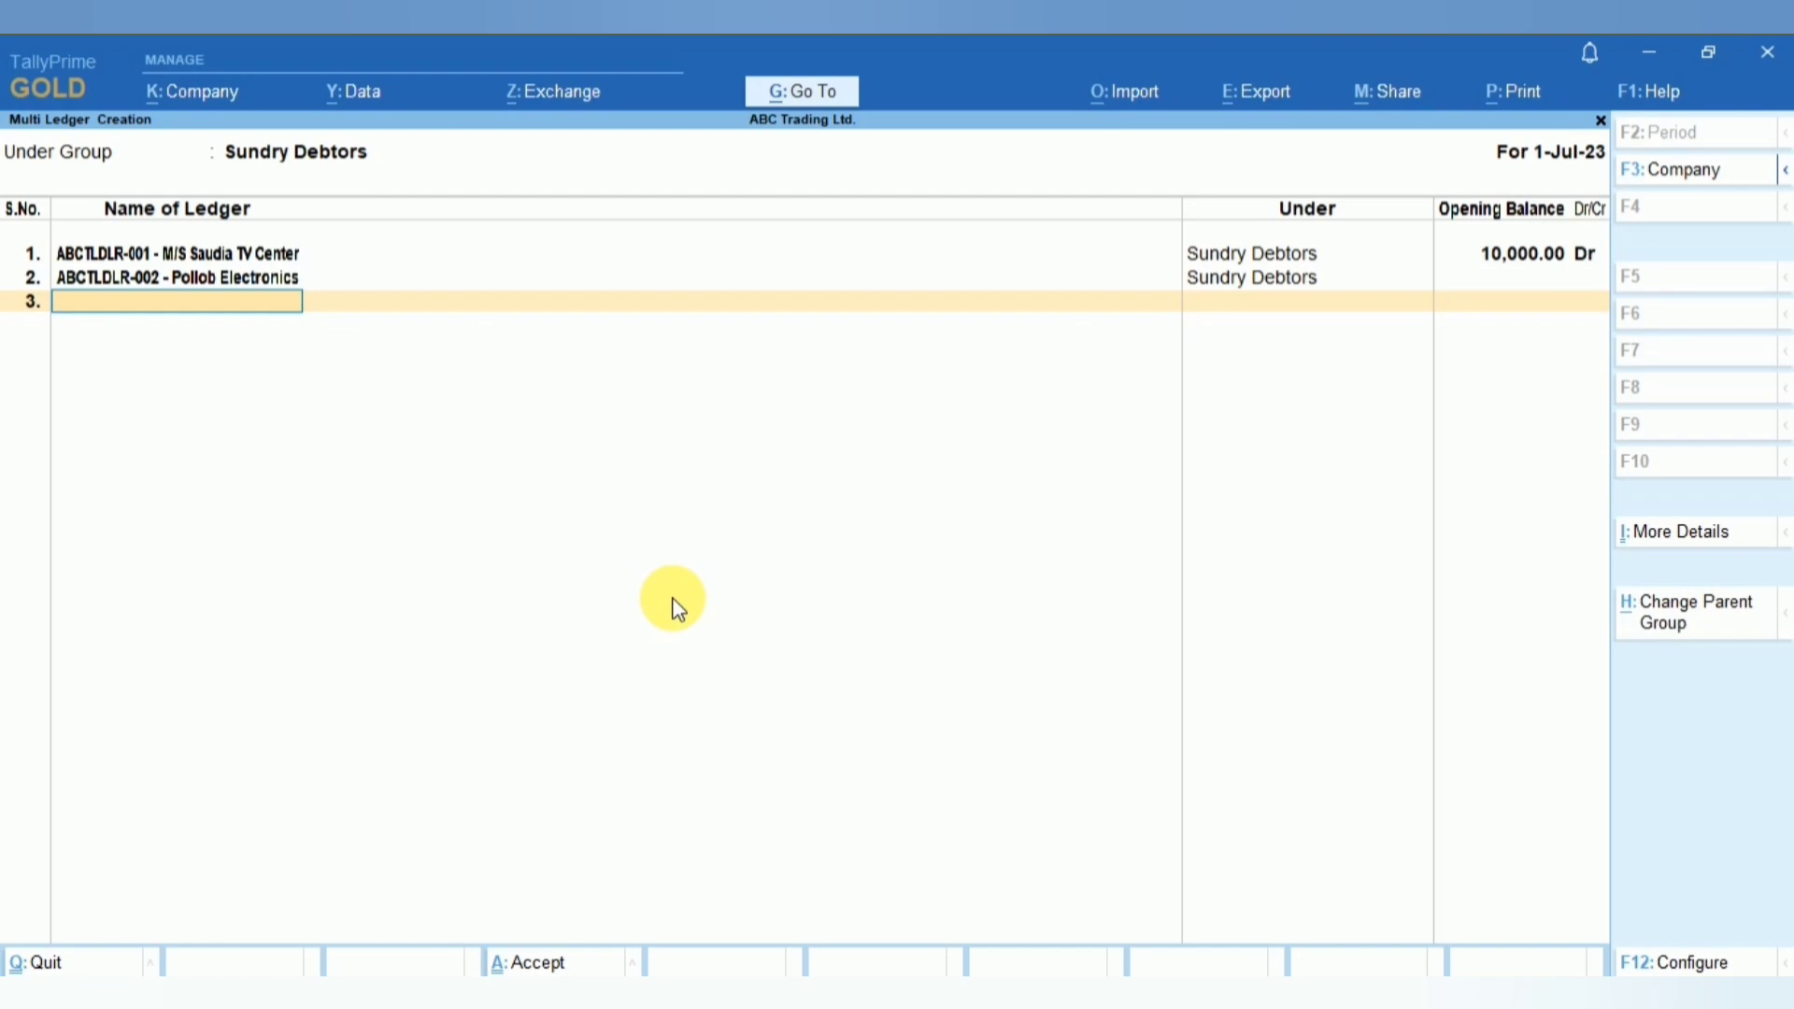
- Copy ABCTLDLR-003 - M/S Abul Elecetronices from Excel into TallyPrime as the third ledger without an opening balance, and save all ledgers
key(alt+Tab)
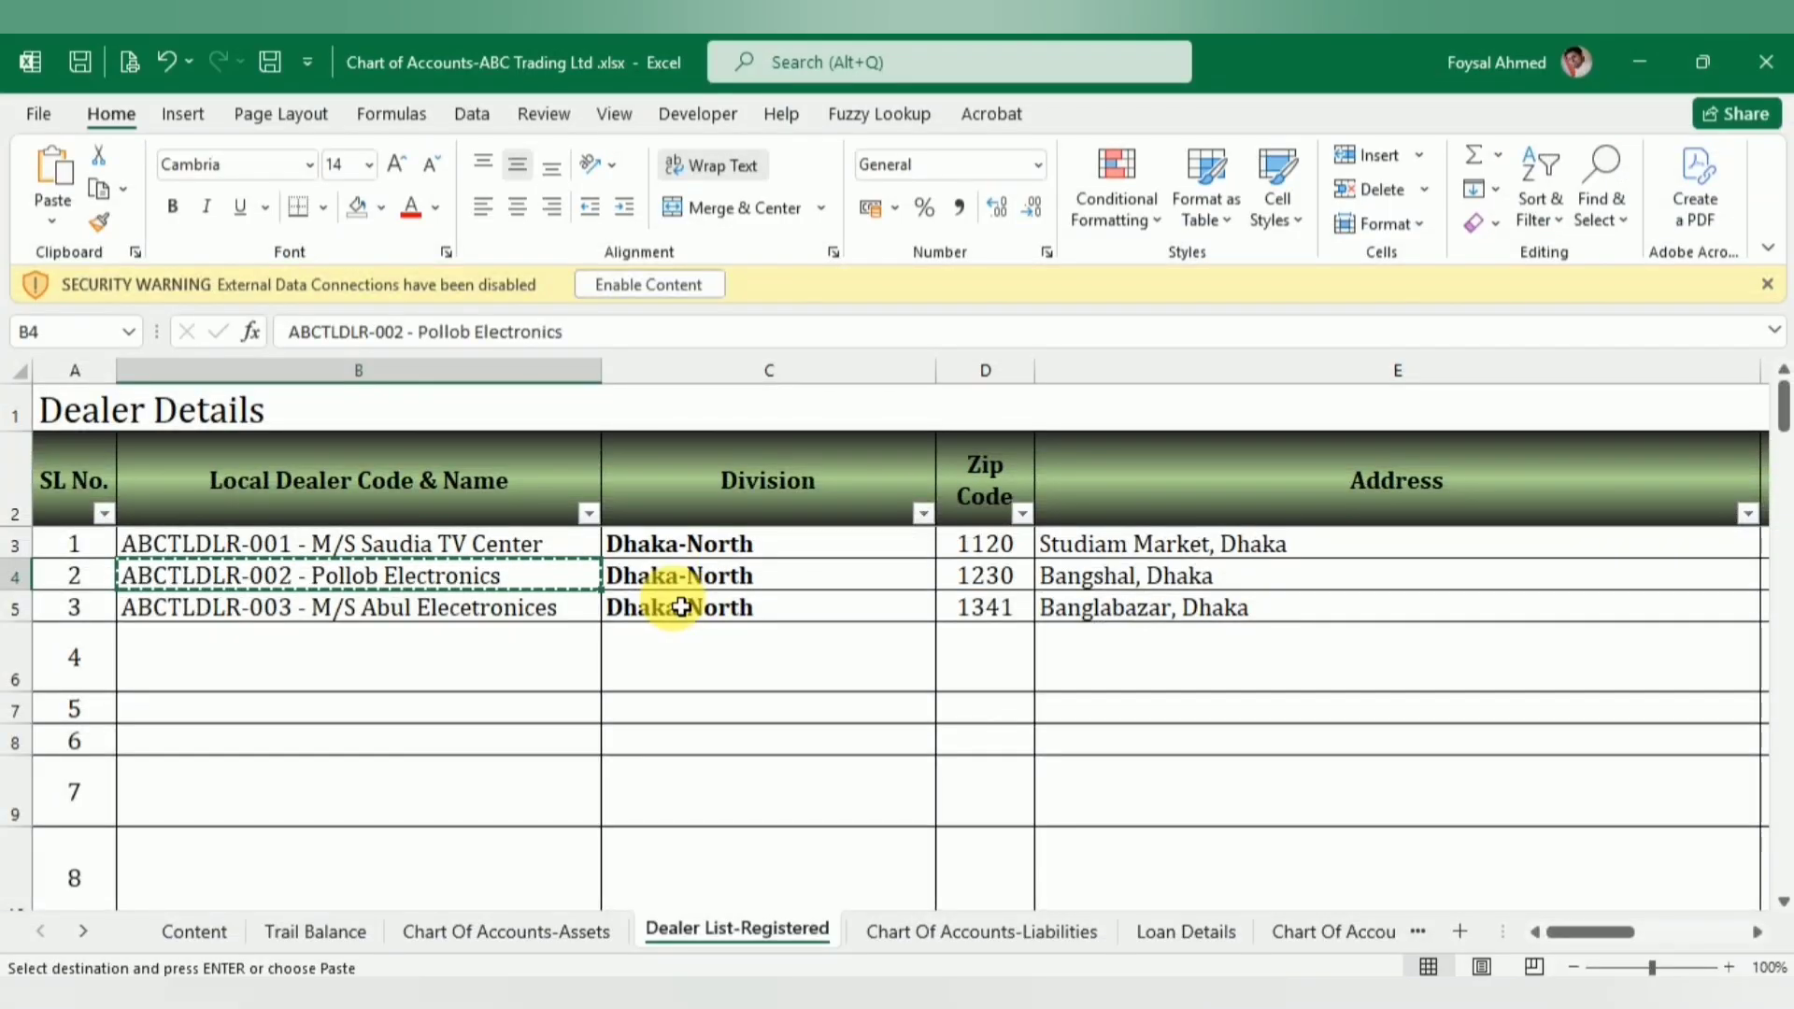
click(265, 610)
key(ctrl+c)
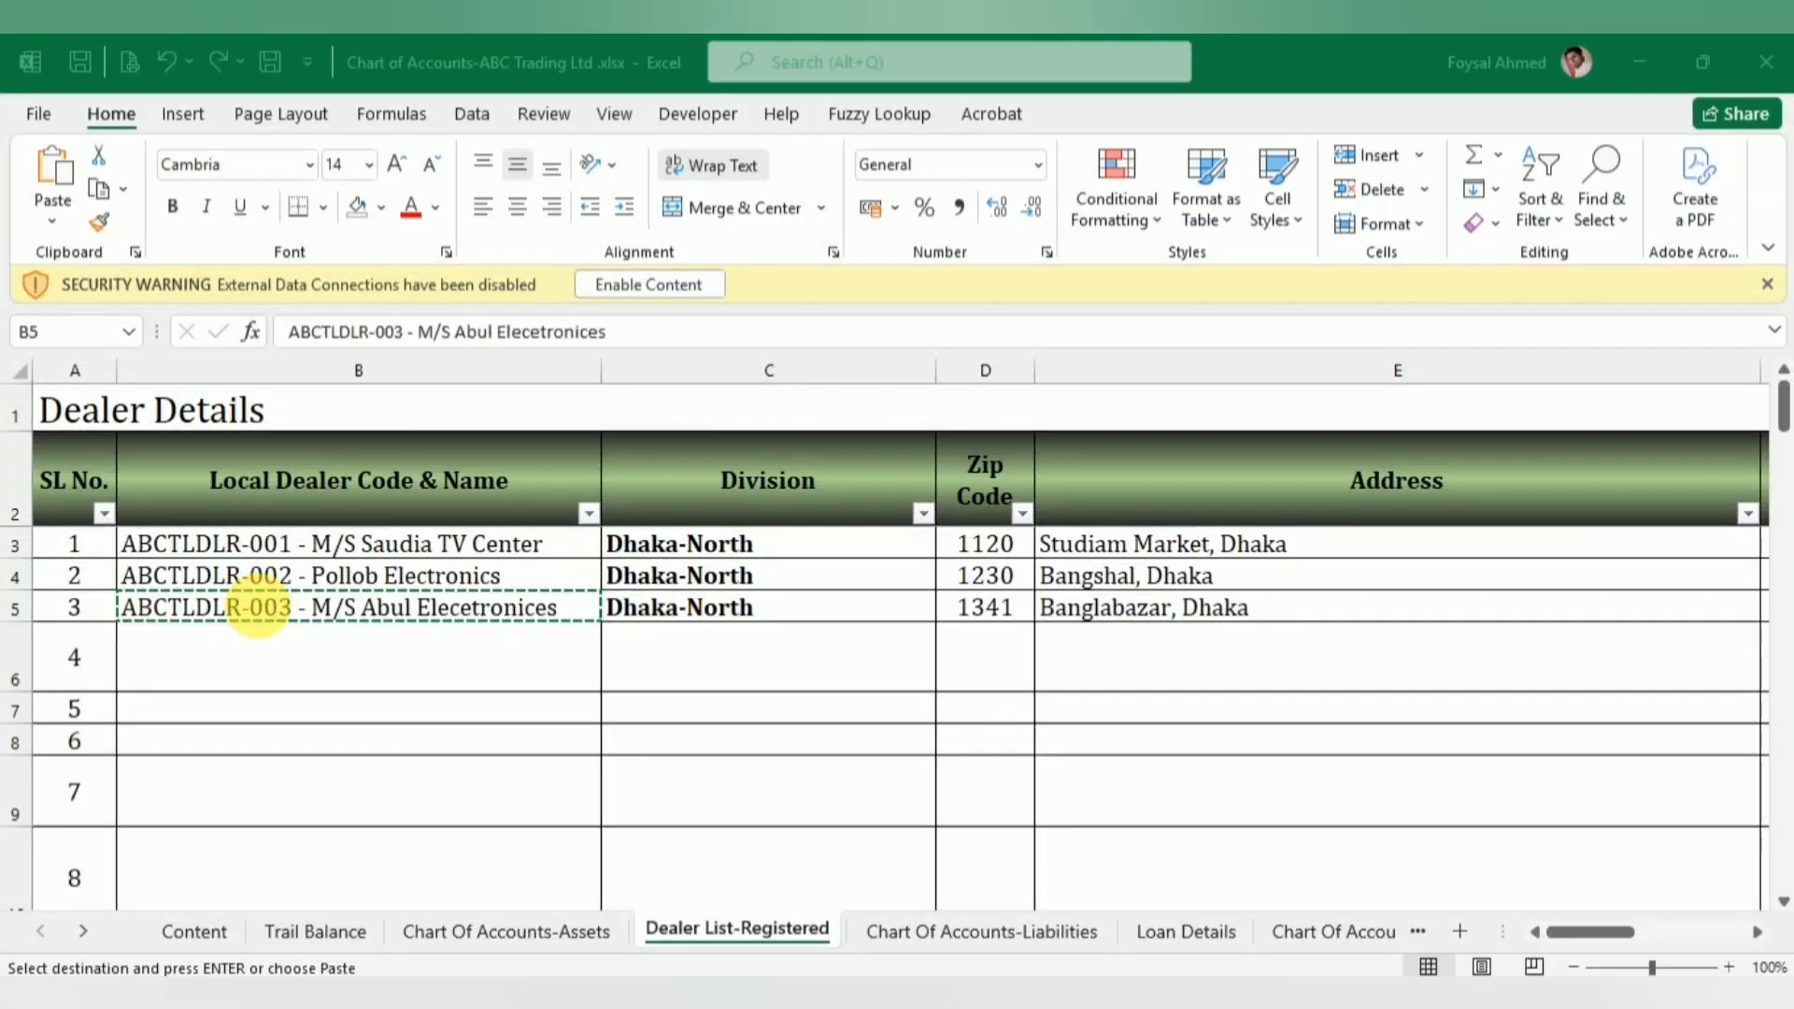
key(alt+Tab)
key(ctrl+alt+v)
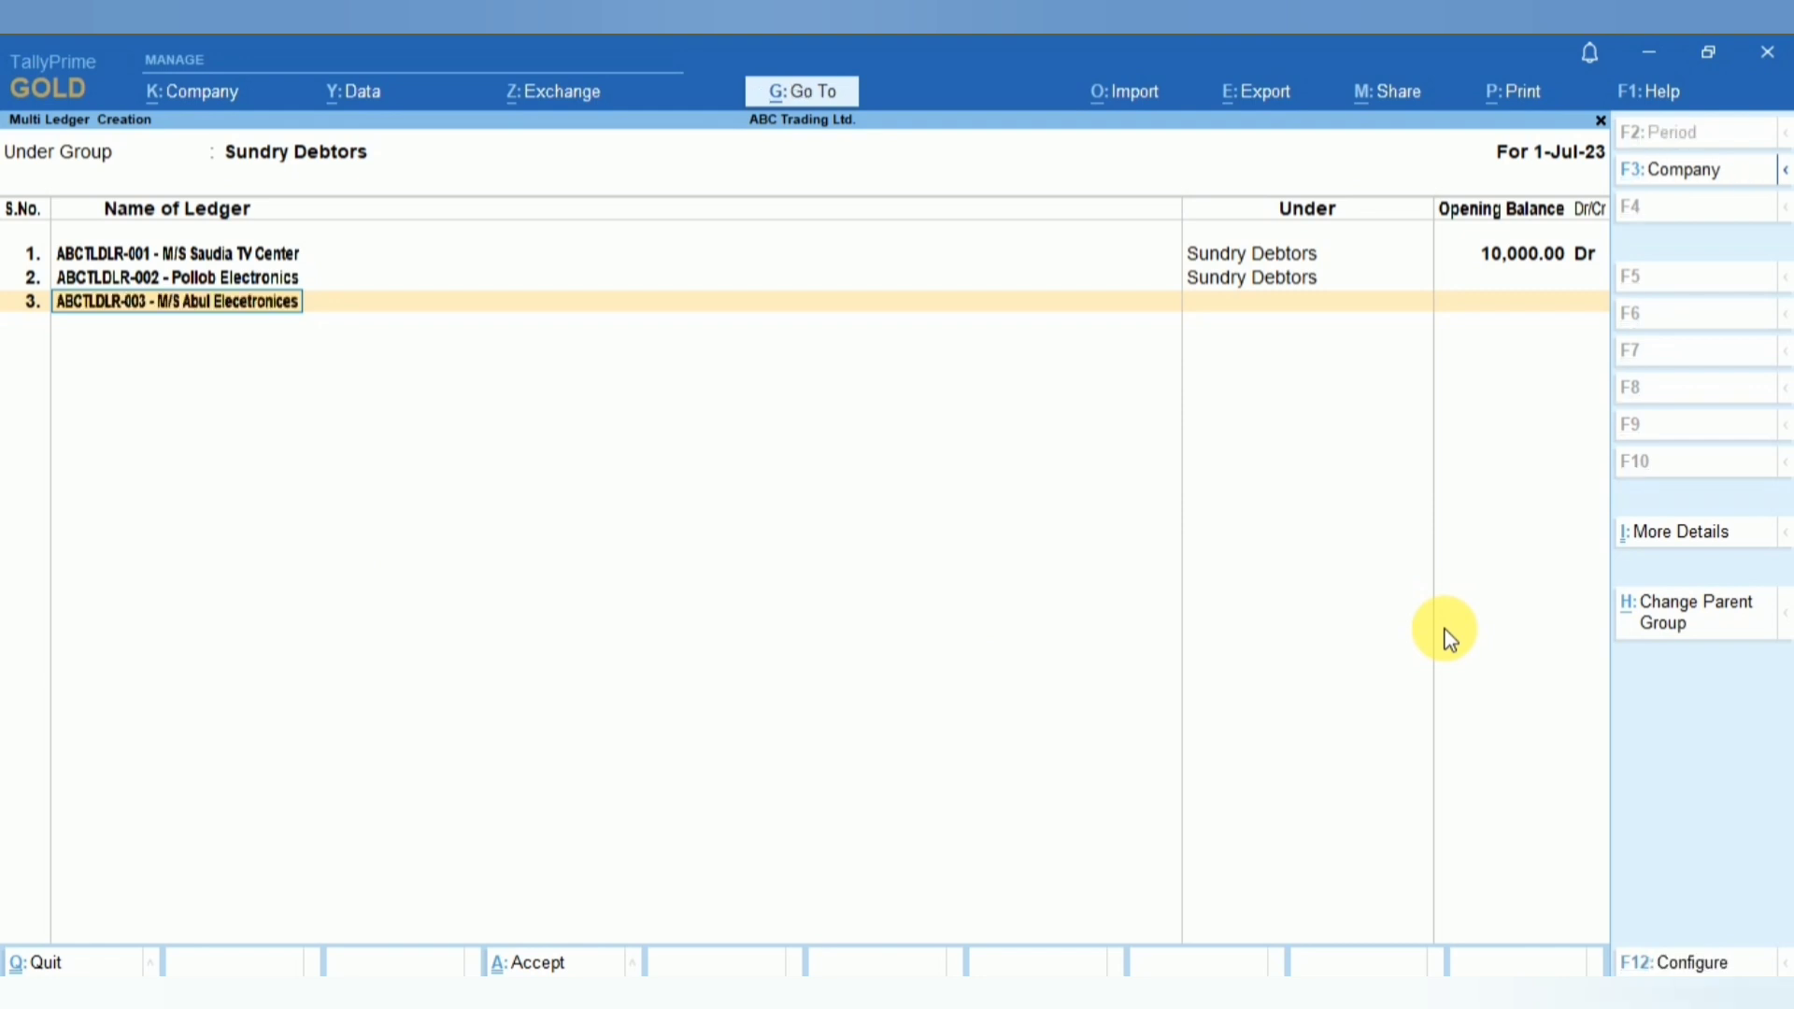
key(Return)
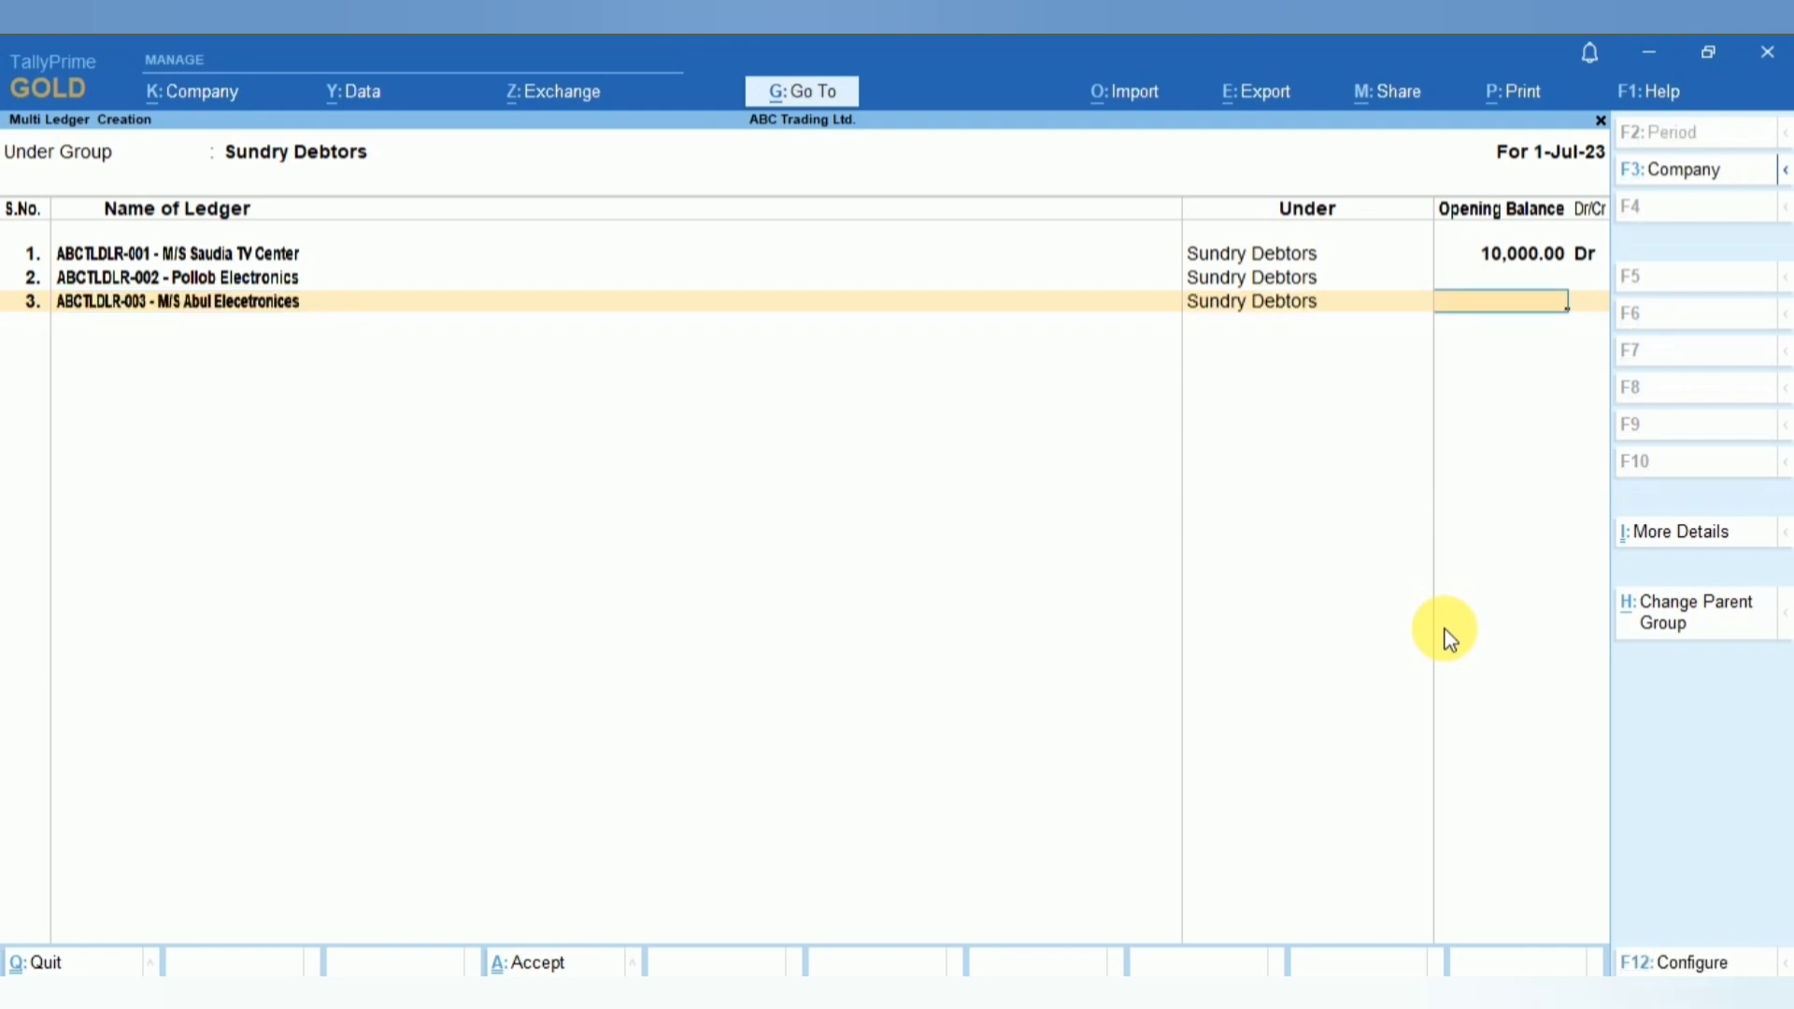
key(Return)
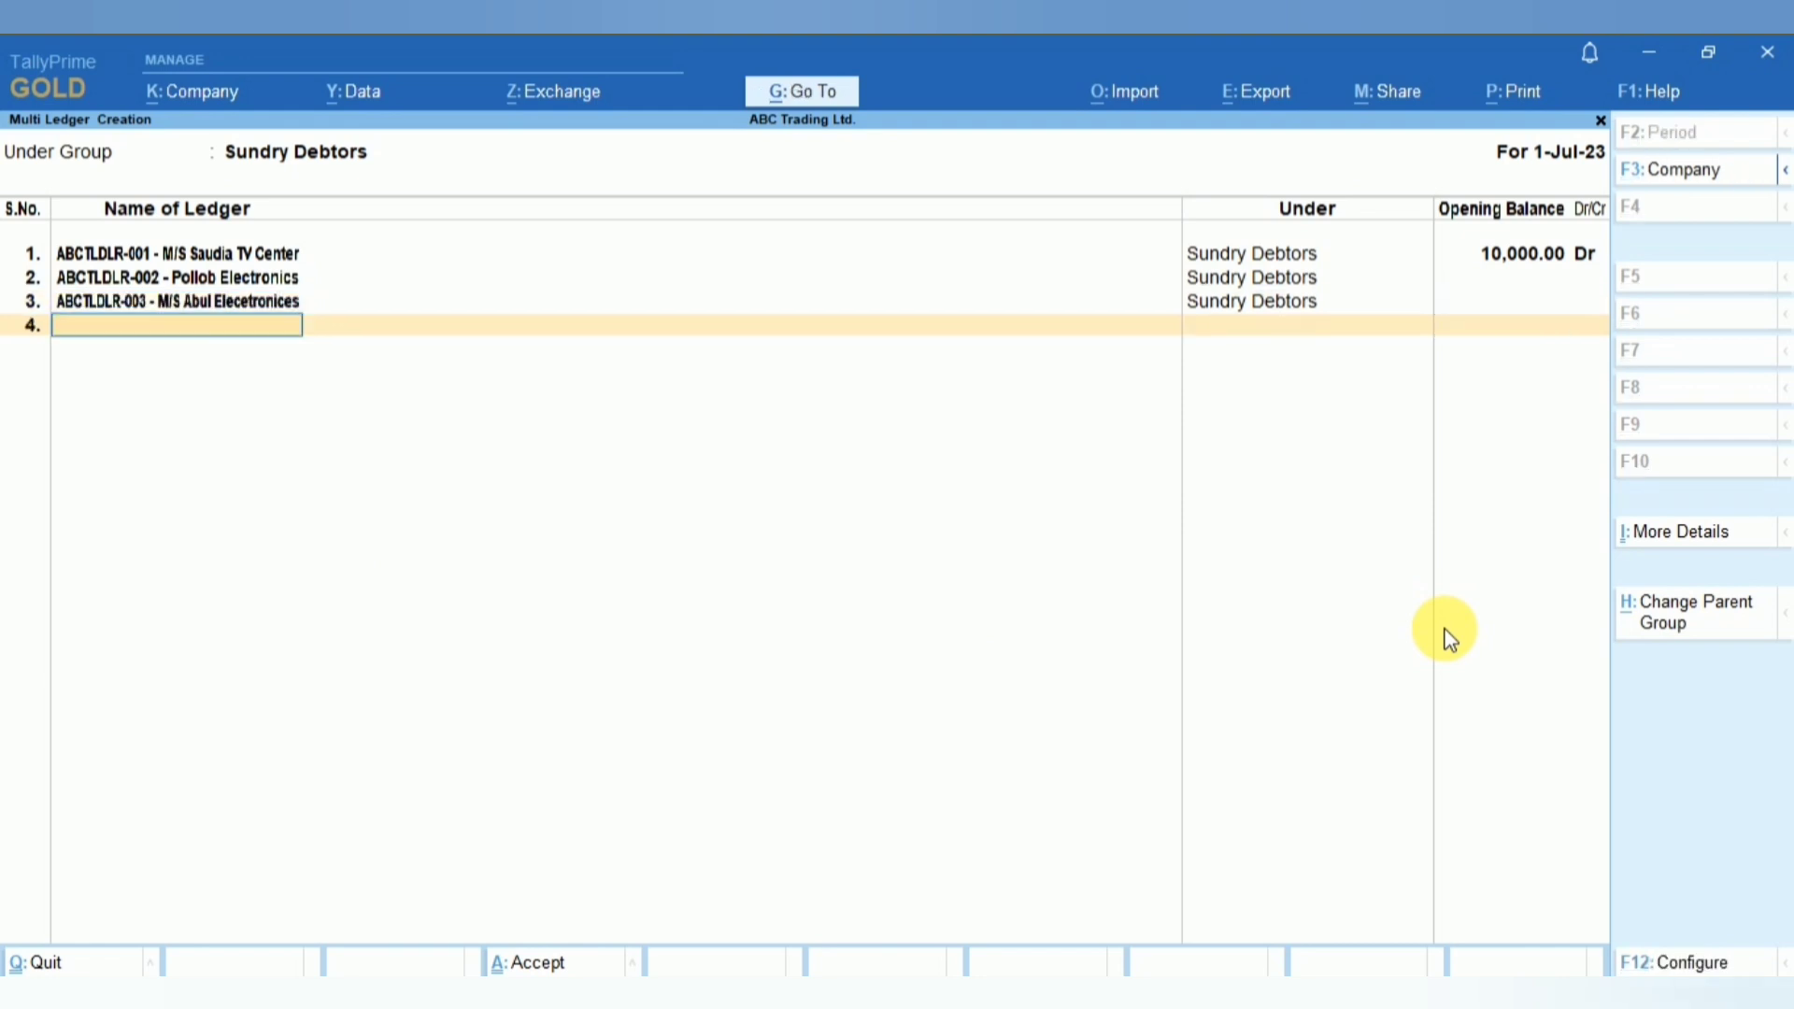
key(Return)
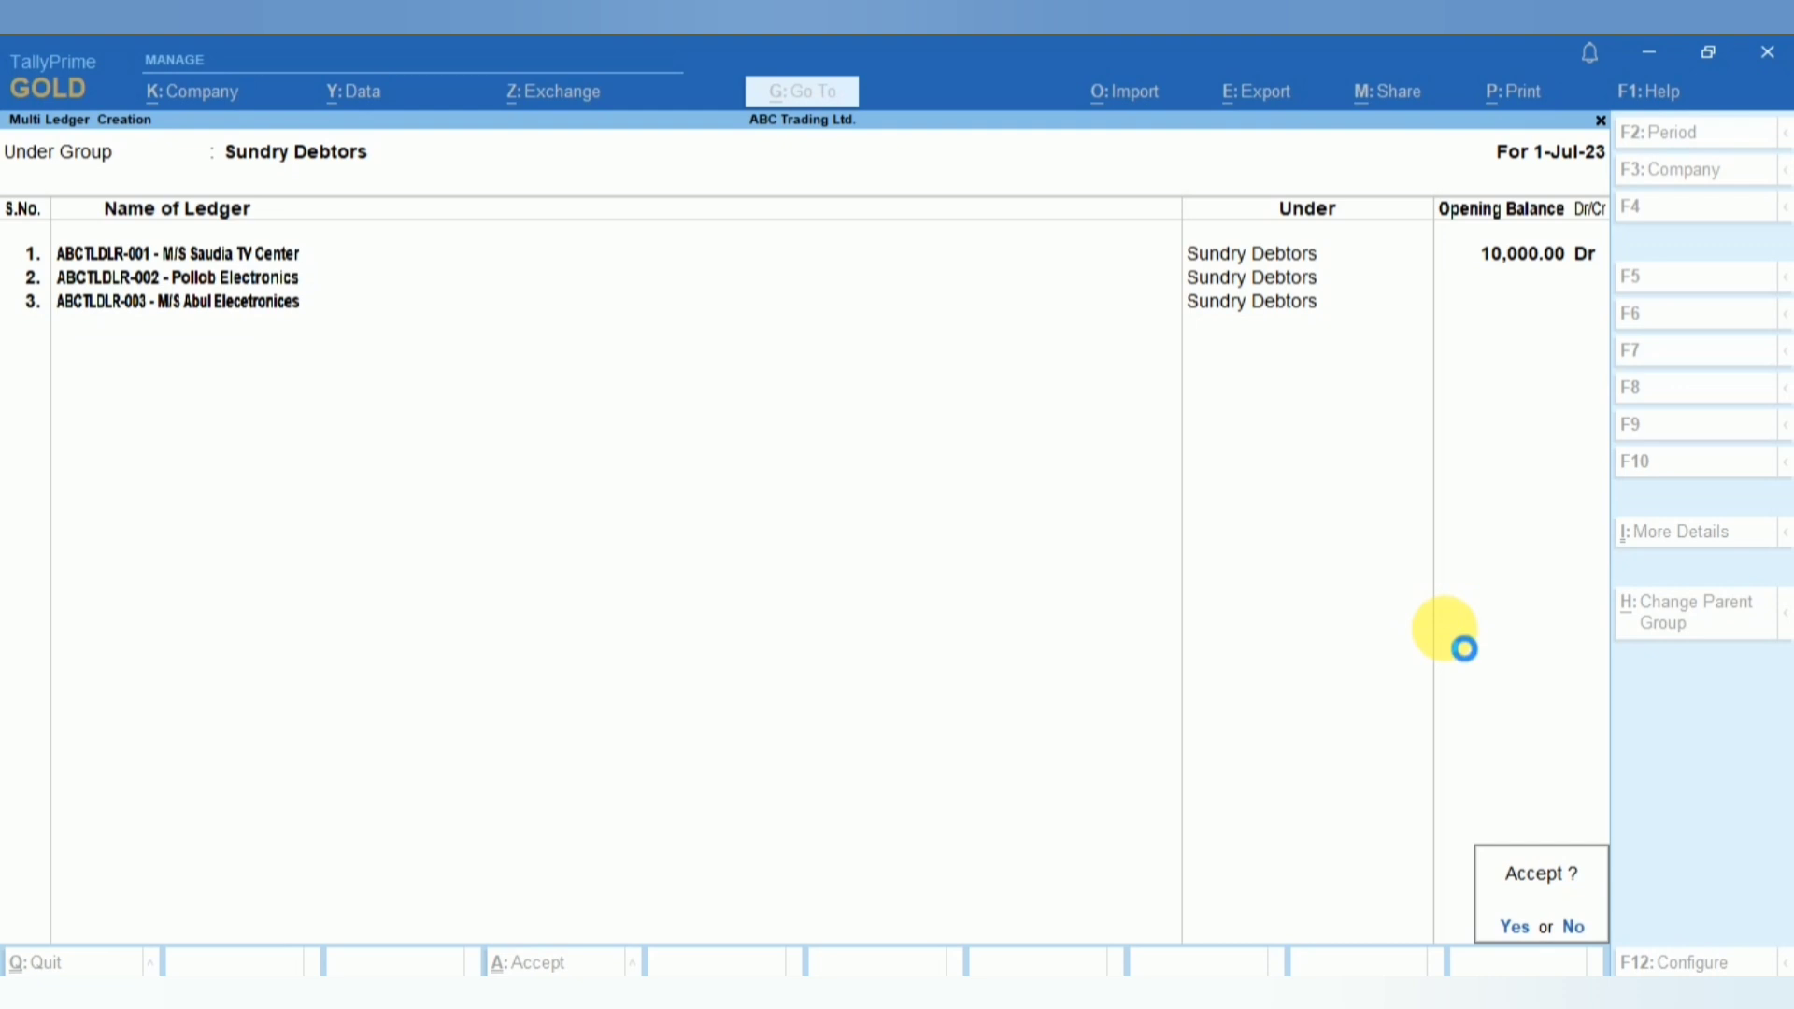
key(Return)
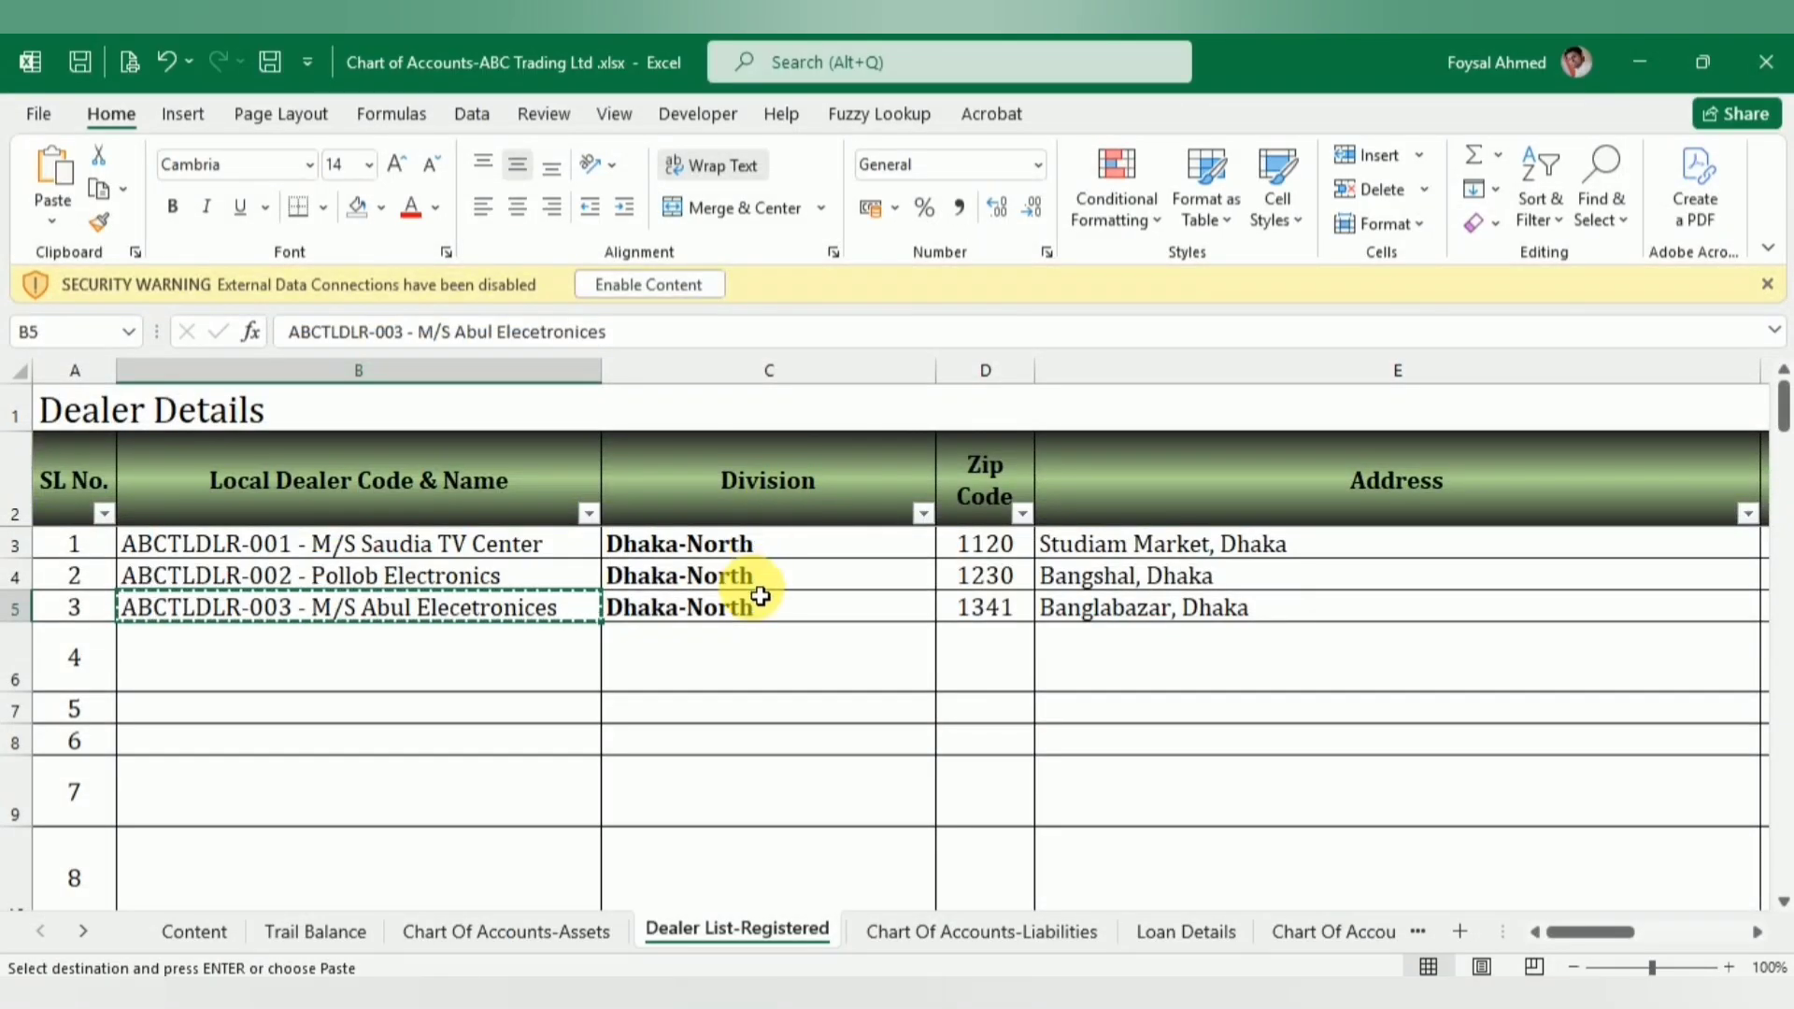
click(733, 542)
key(alt+Tab)
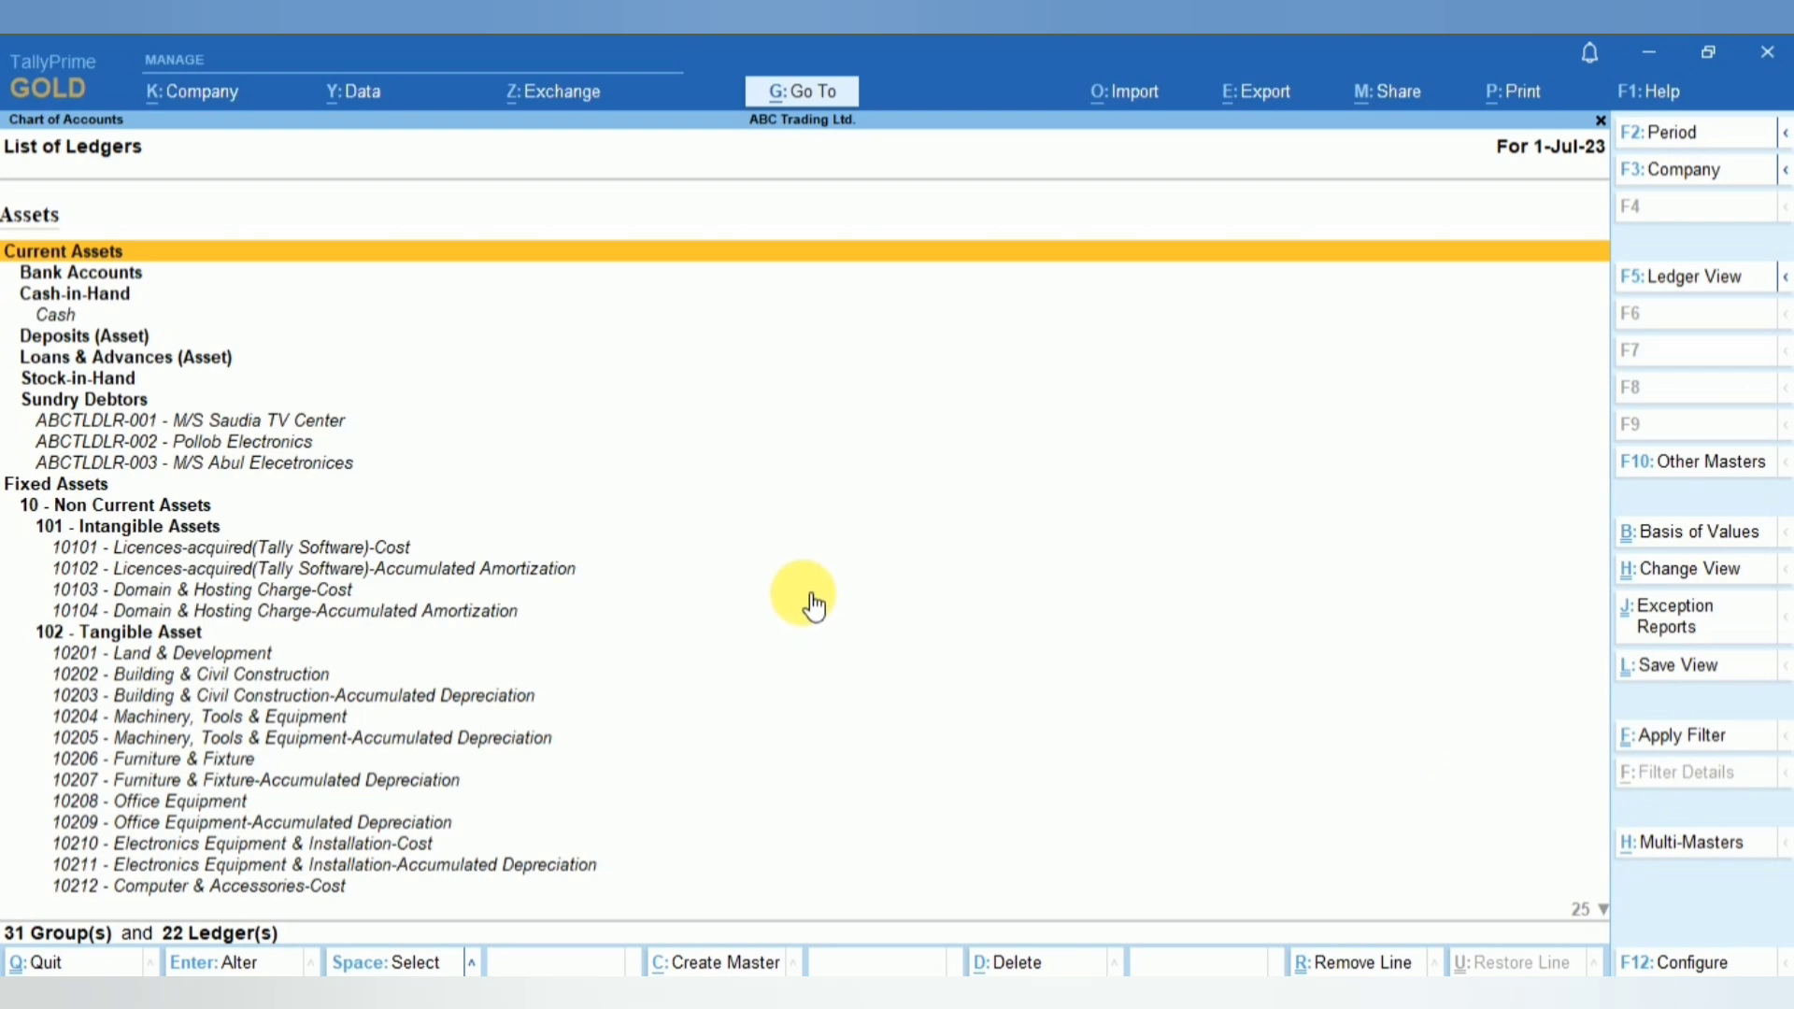
click(1682, 853)
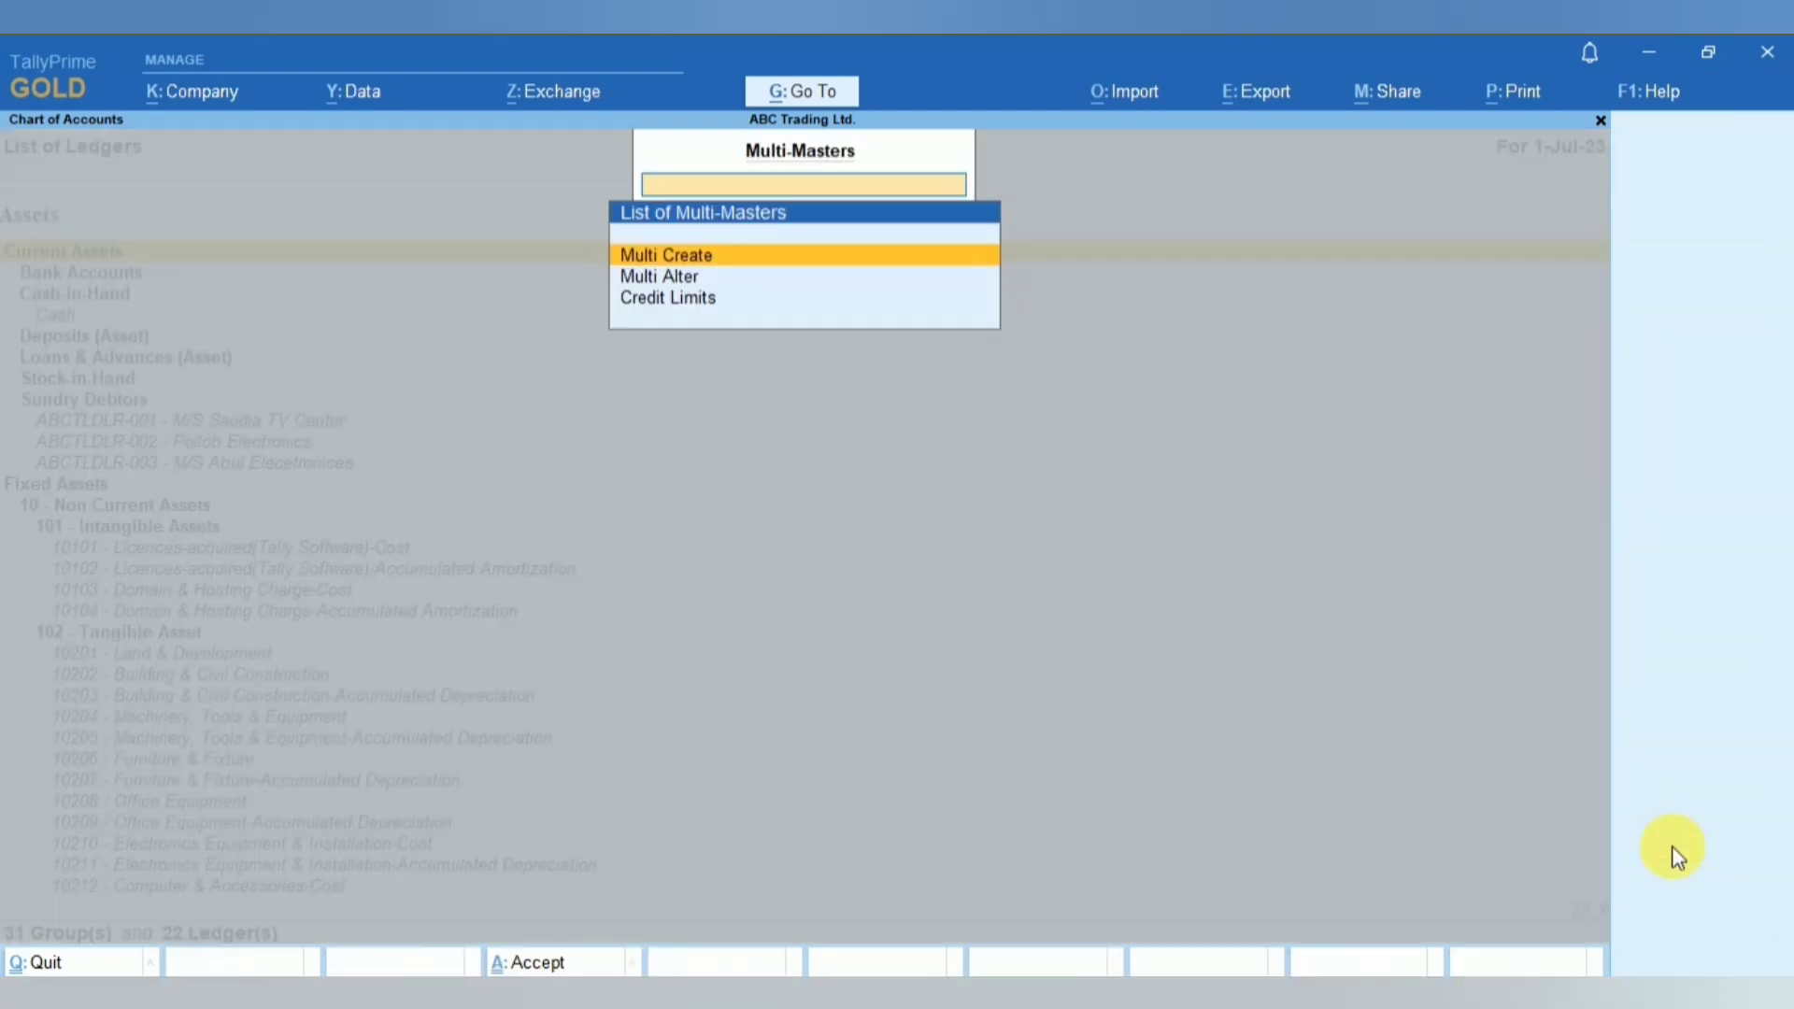
key(Down)
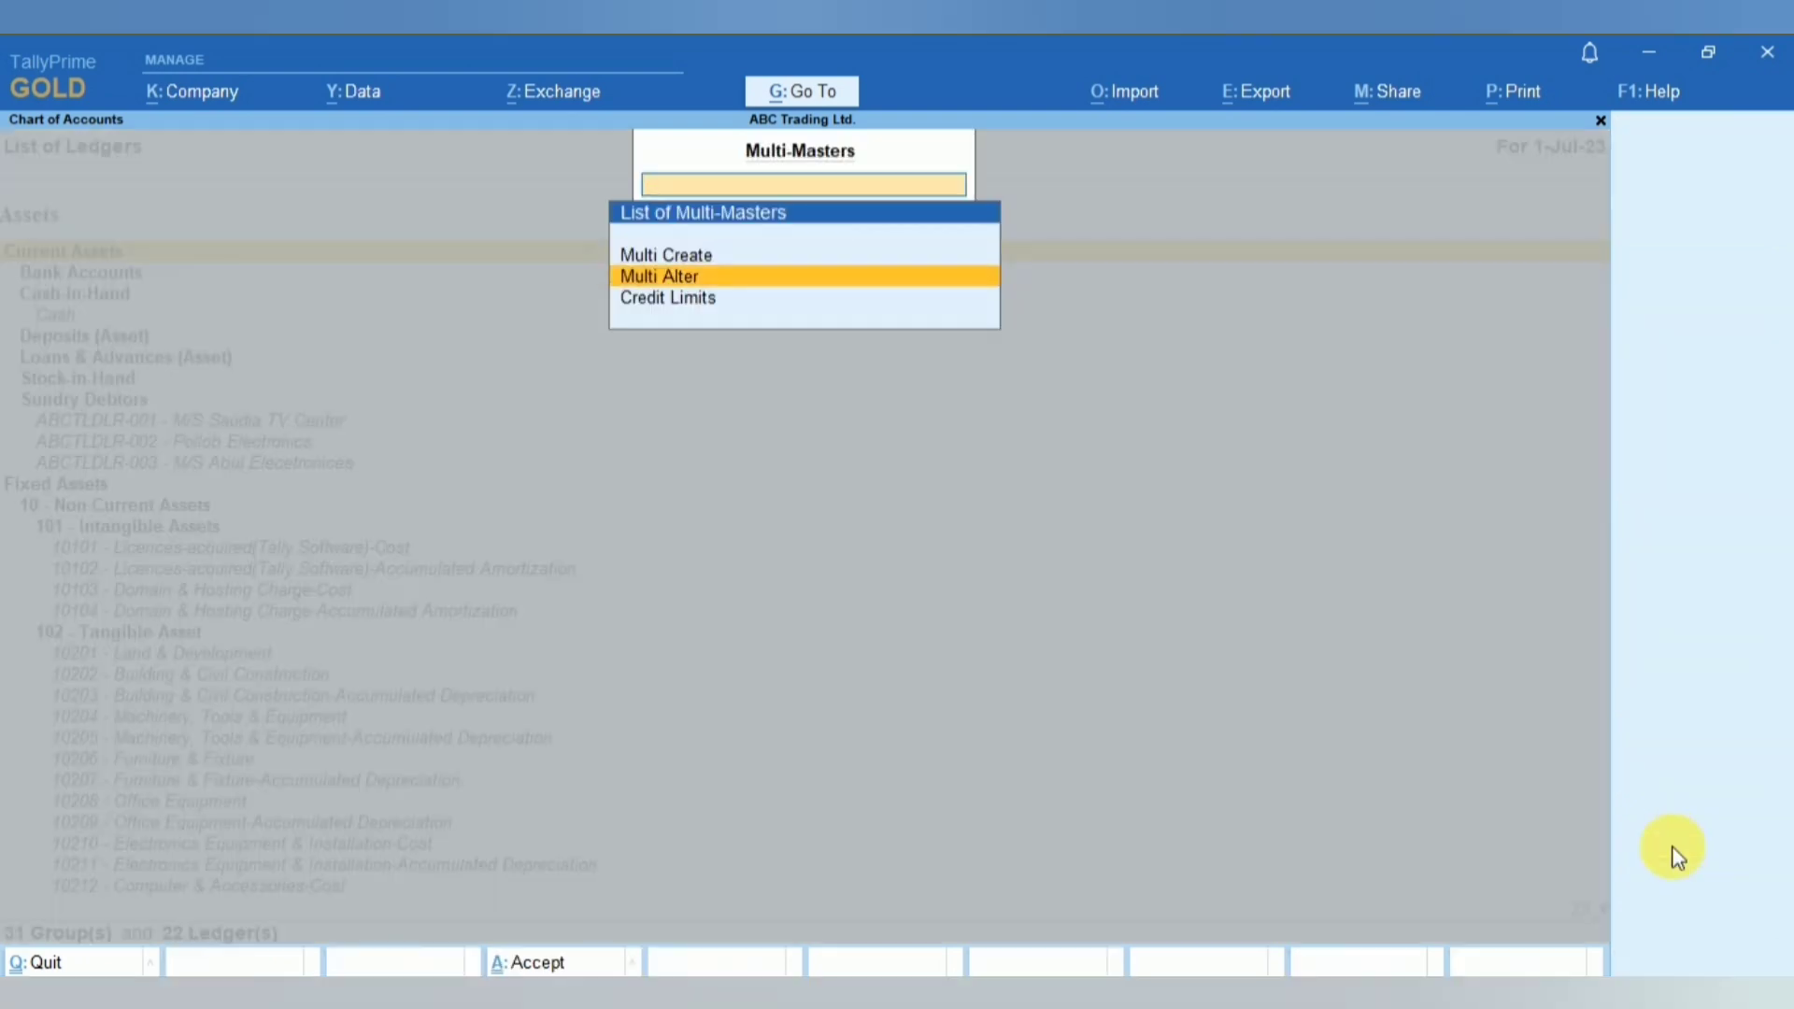
key(Up)
key(Return)
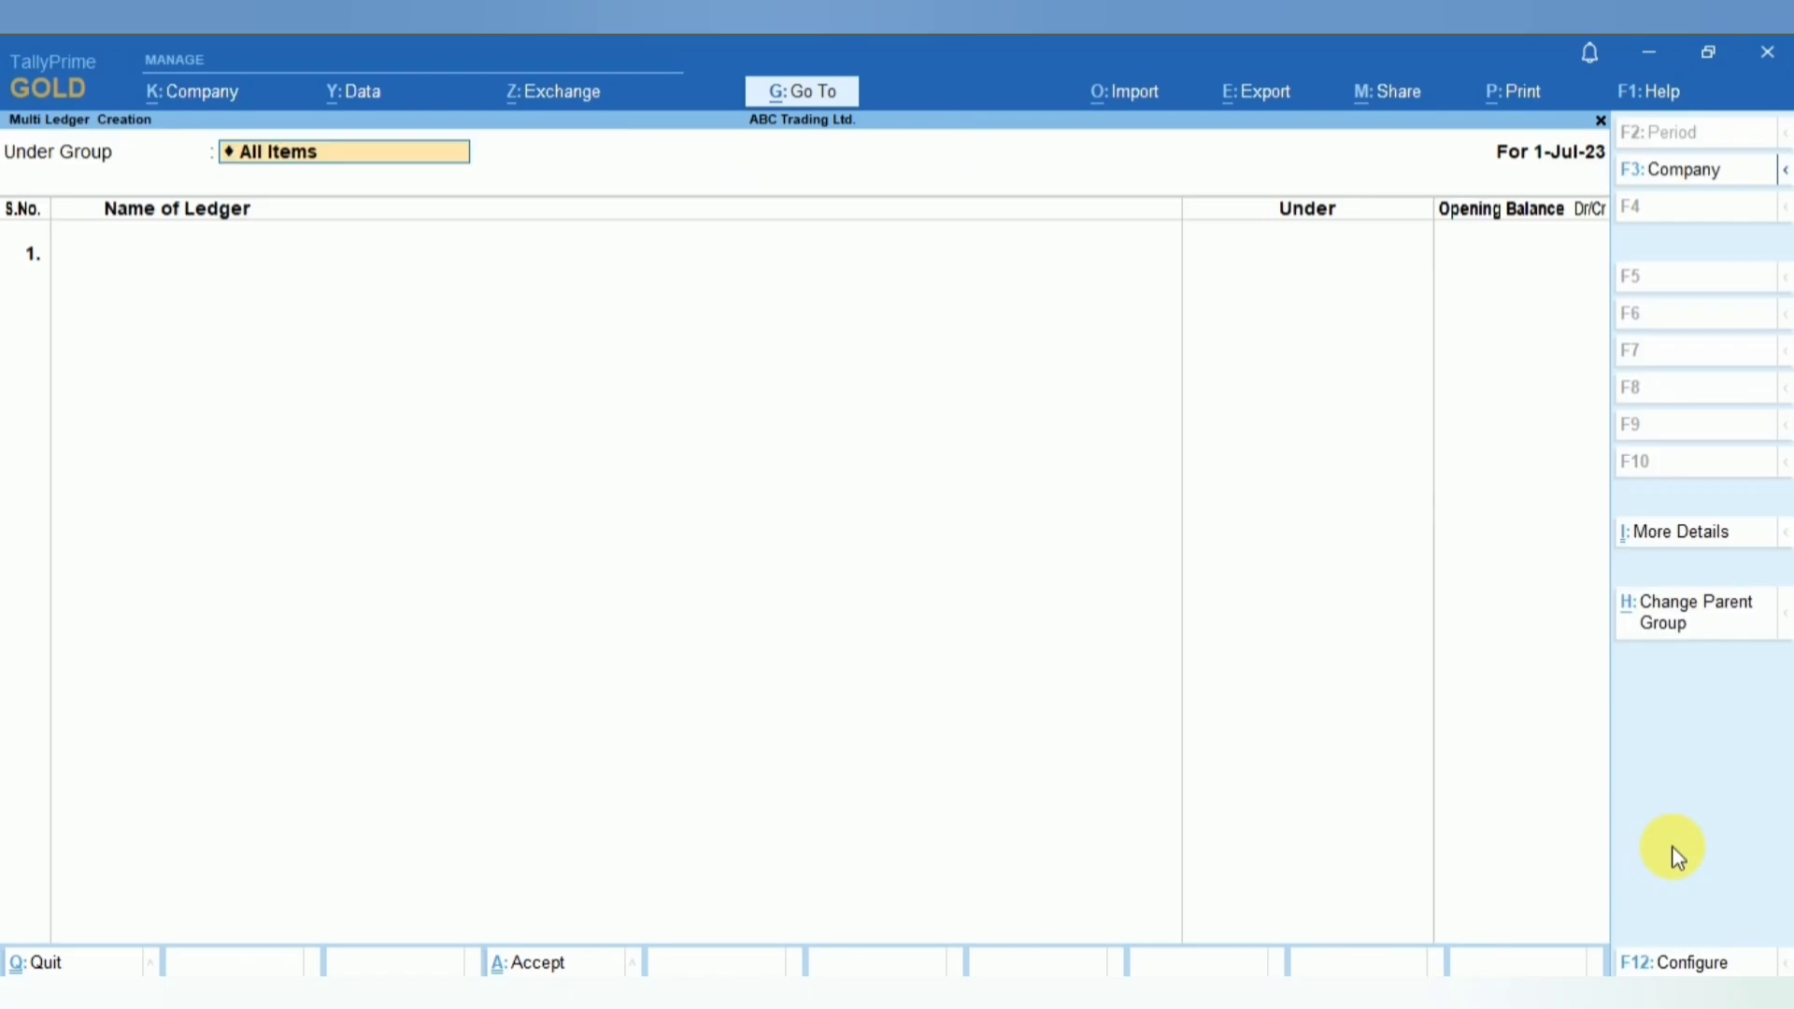
key(Escape)
key(Escape)
key(Return)
key(Escape)
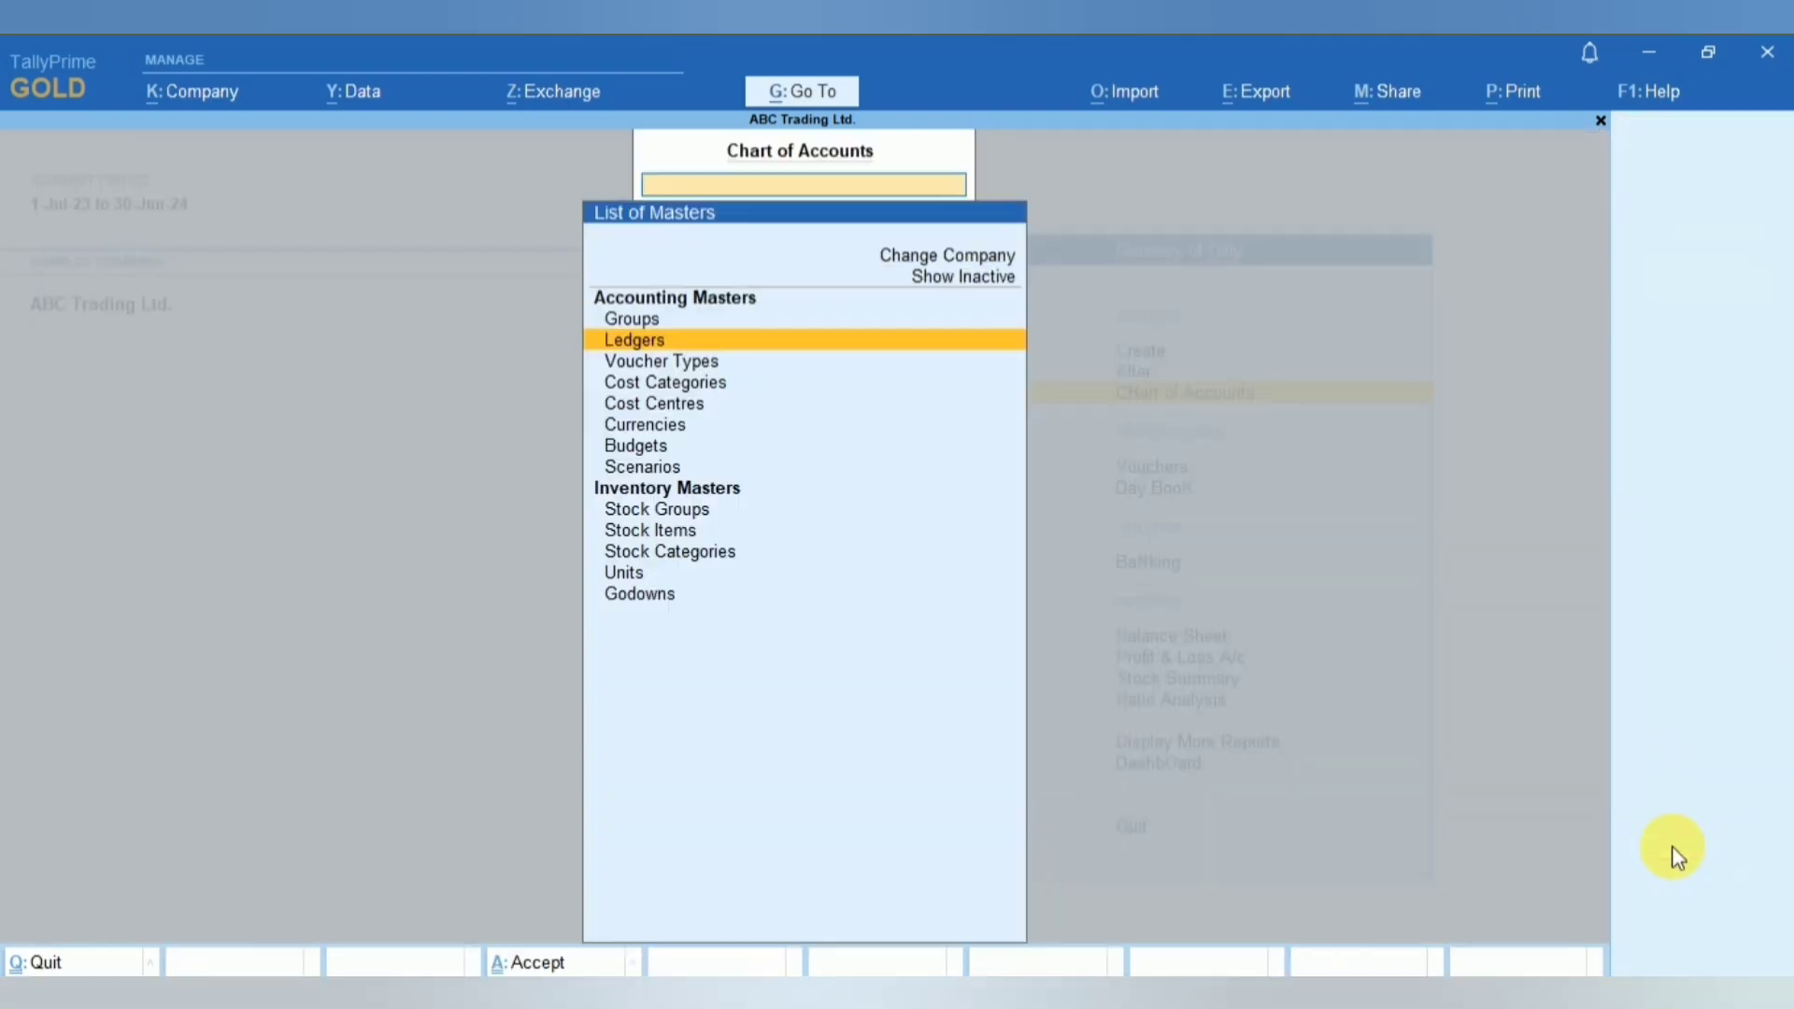
- Start creating an accounting group from the Gateway of Tally and name it Dhaka-North
key(Escape)
key(Up)
key(Up)
key(Up)
key(Down)
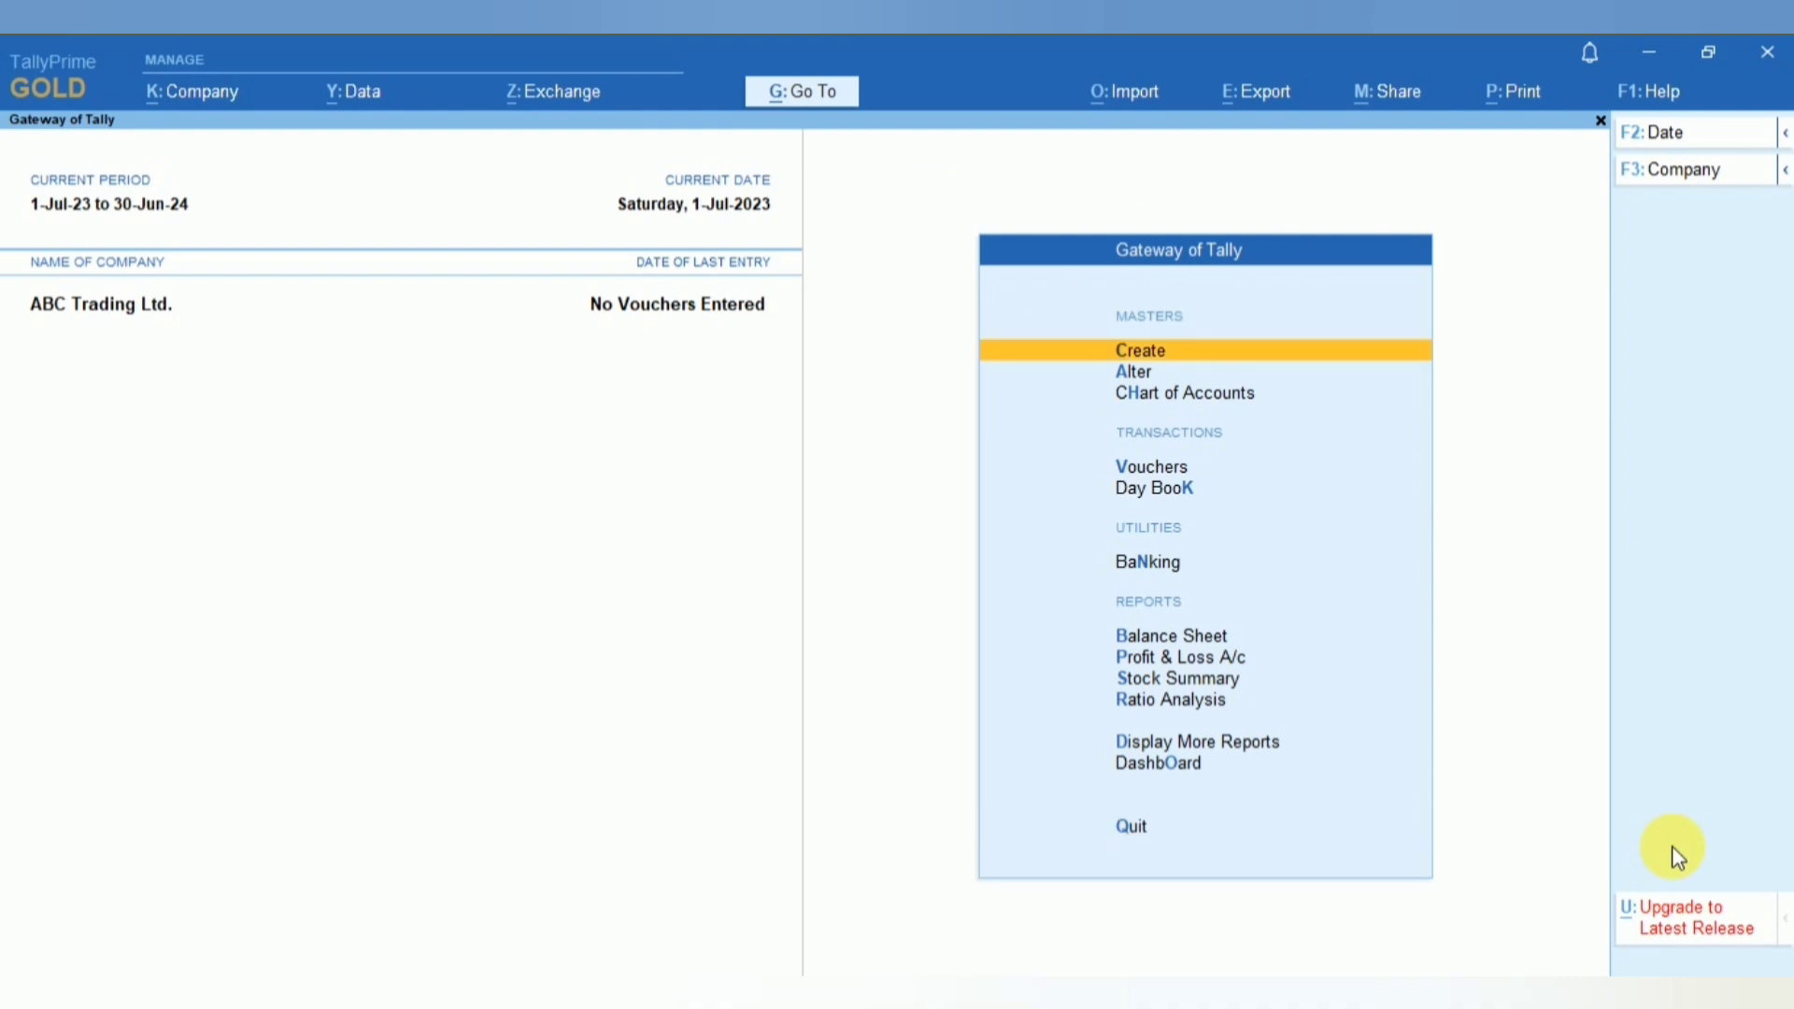
key(Return)
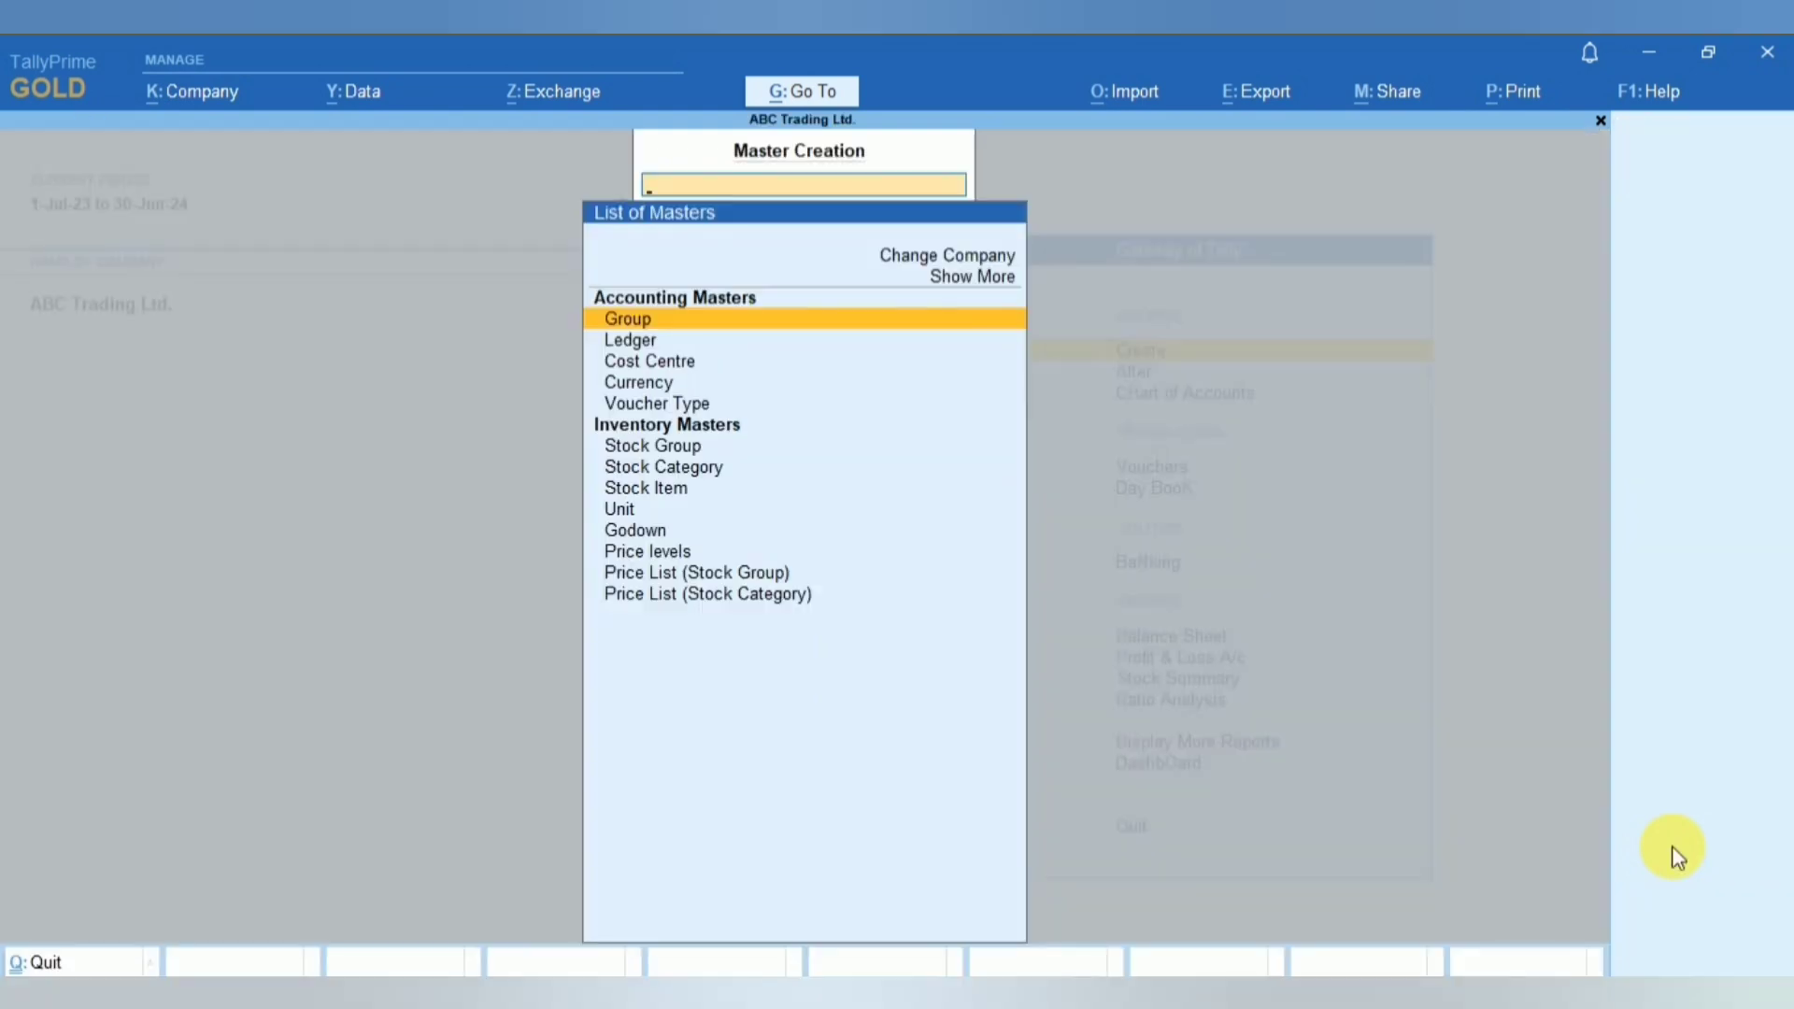
key(Return)
text(Dhaka-North)
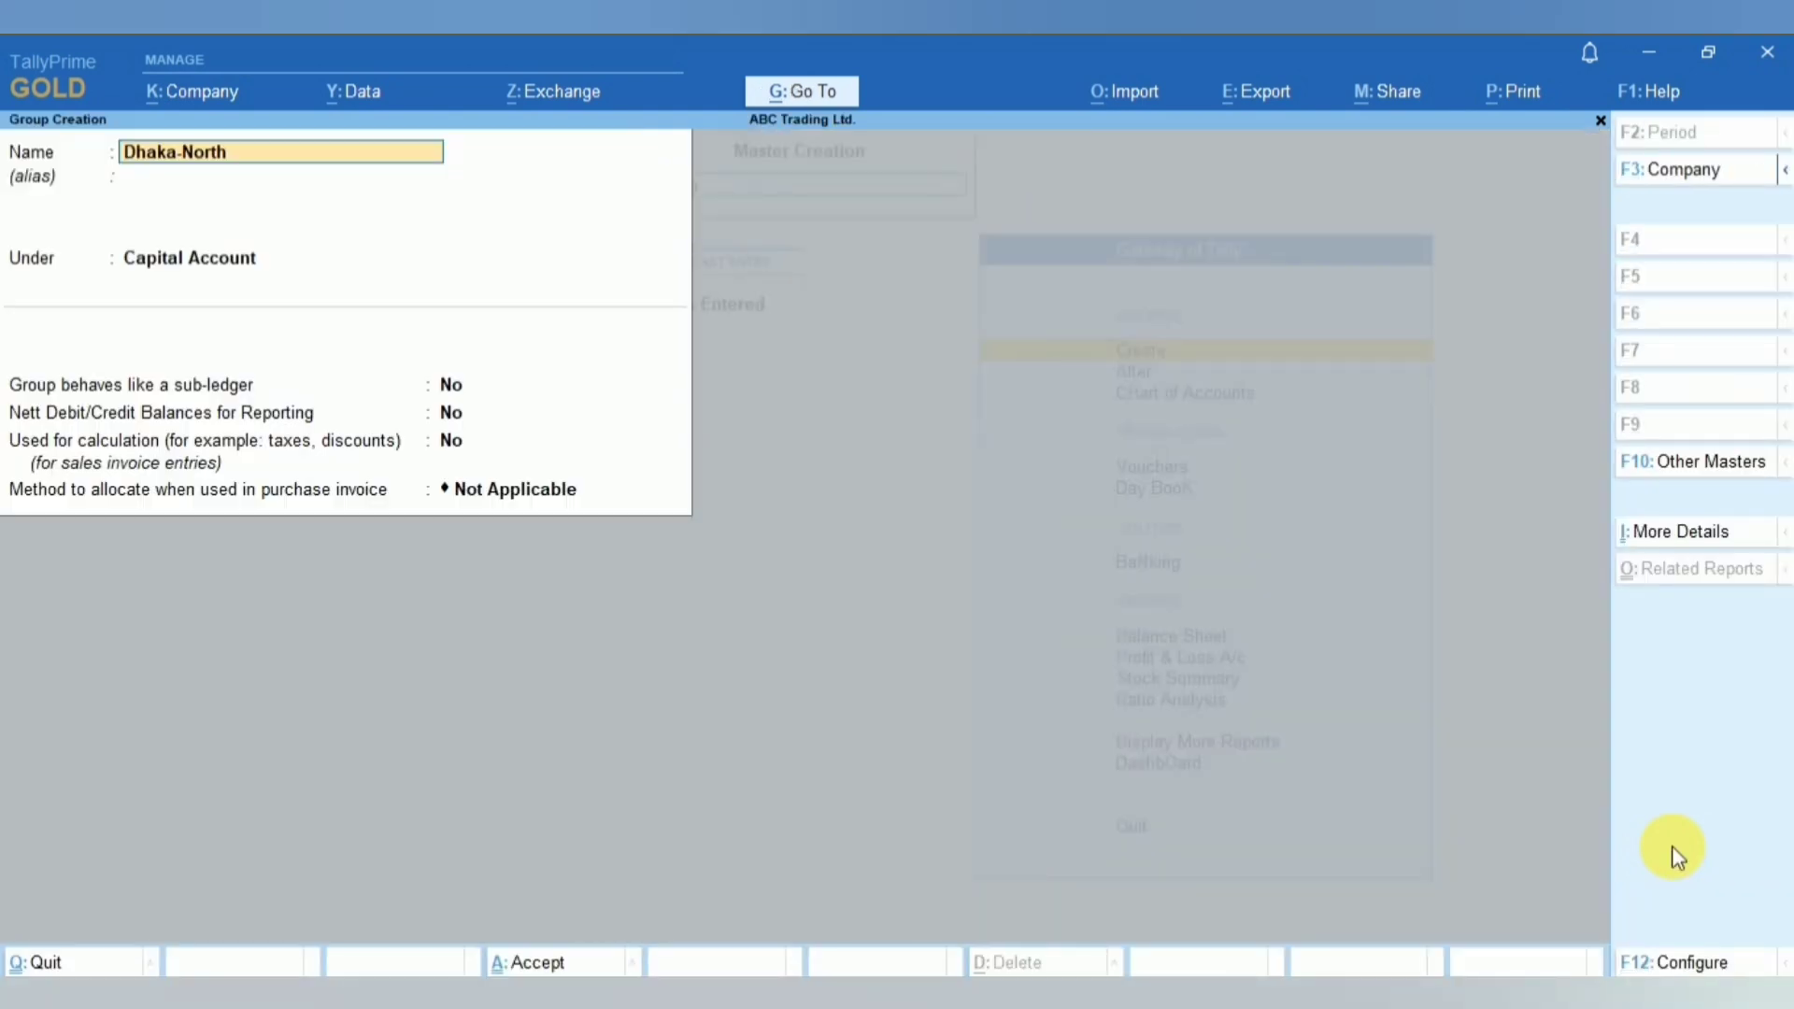
- Place the new group under Sundry Debtors, without an alias
key(Return)
key(Return)
text(Sun)
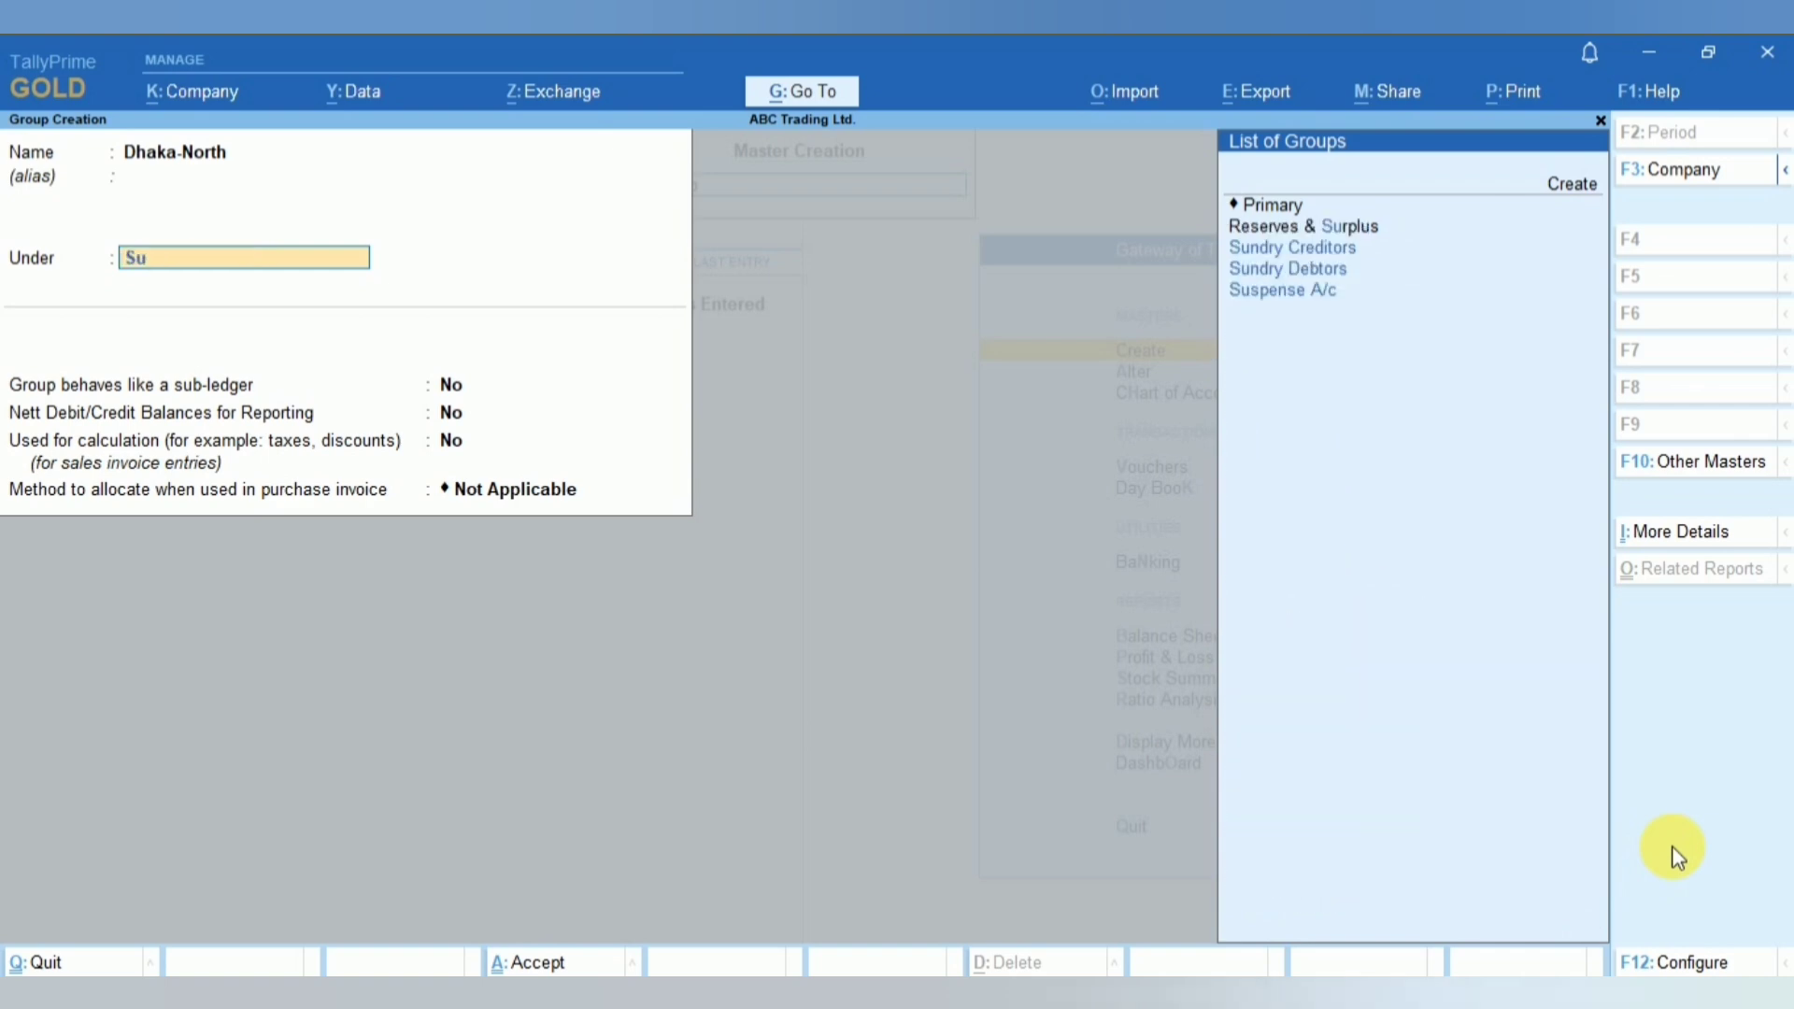
key(Down)
key(Down)
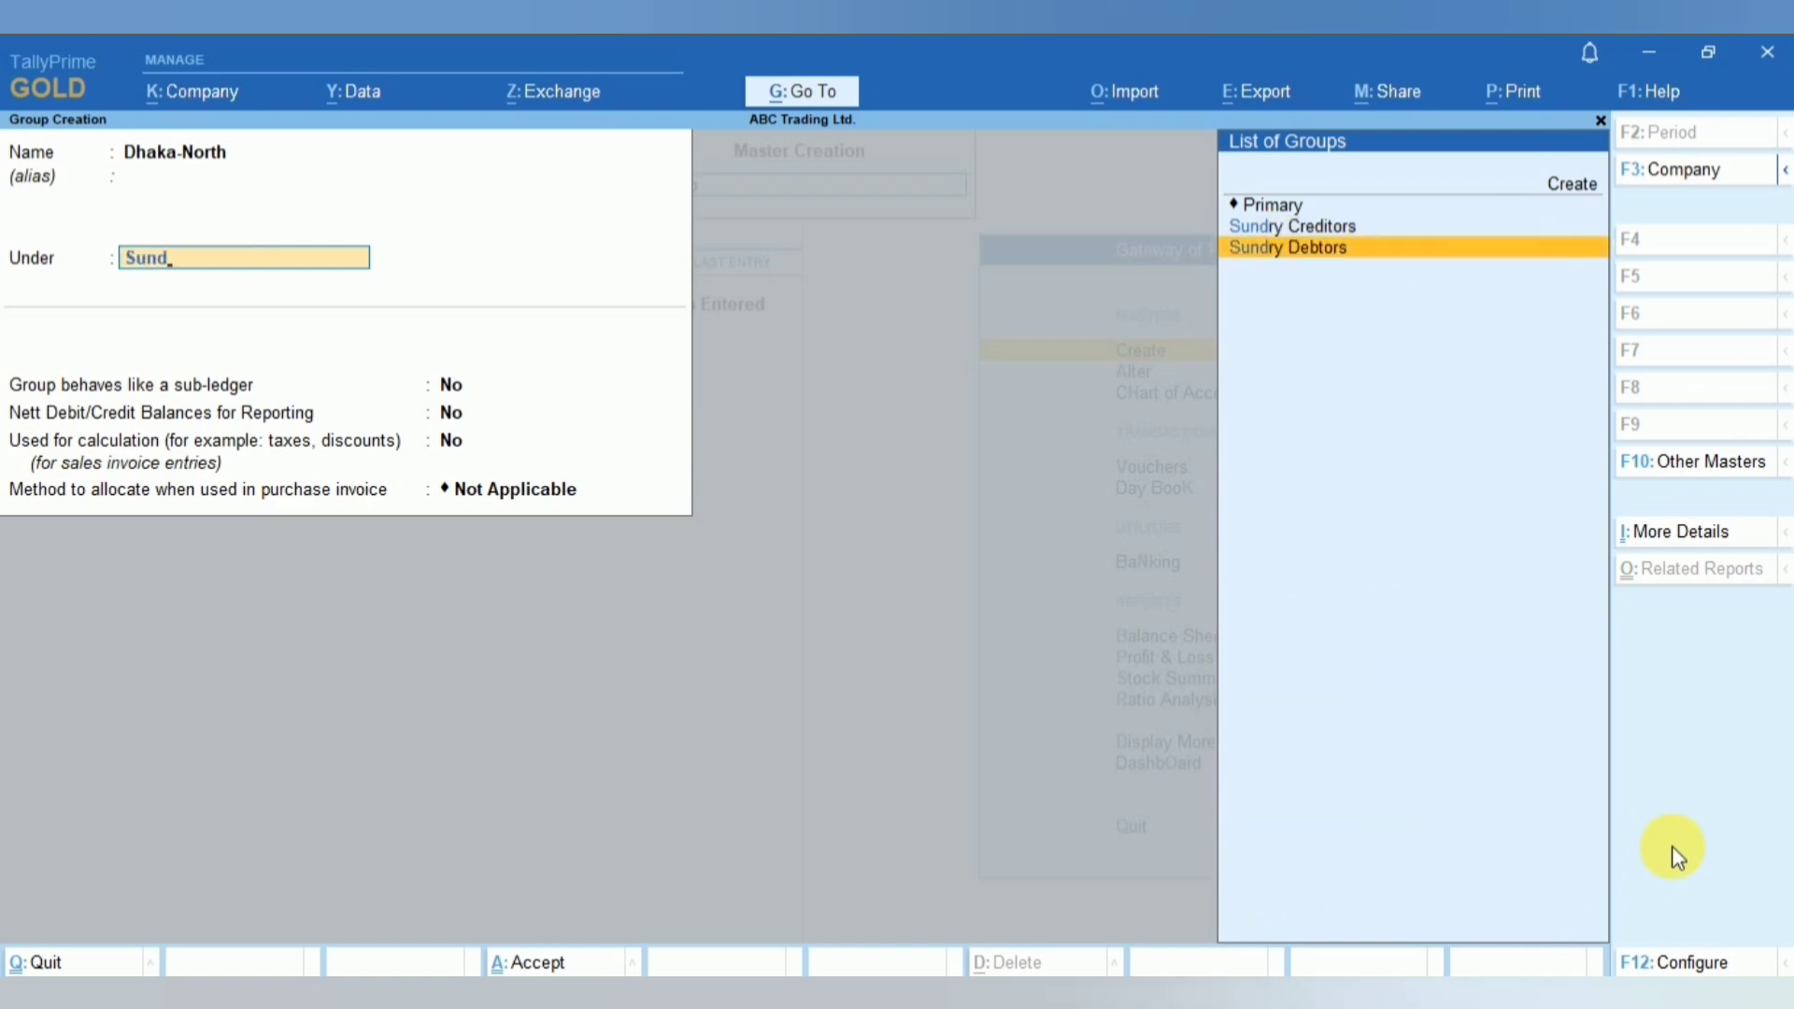
key(Return)
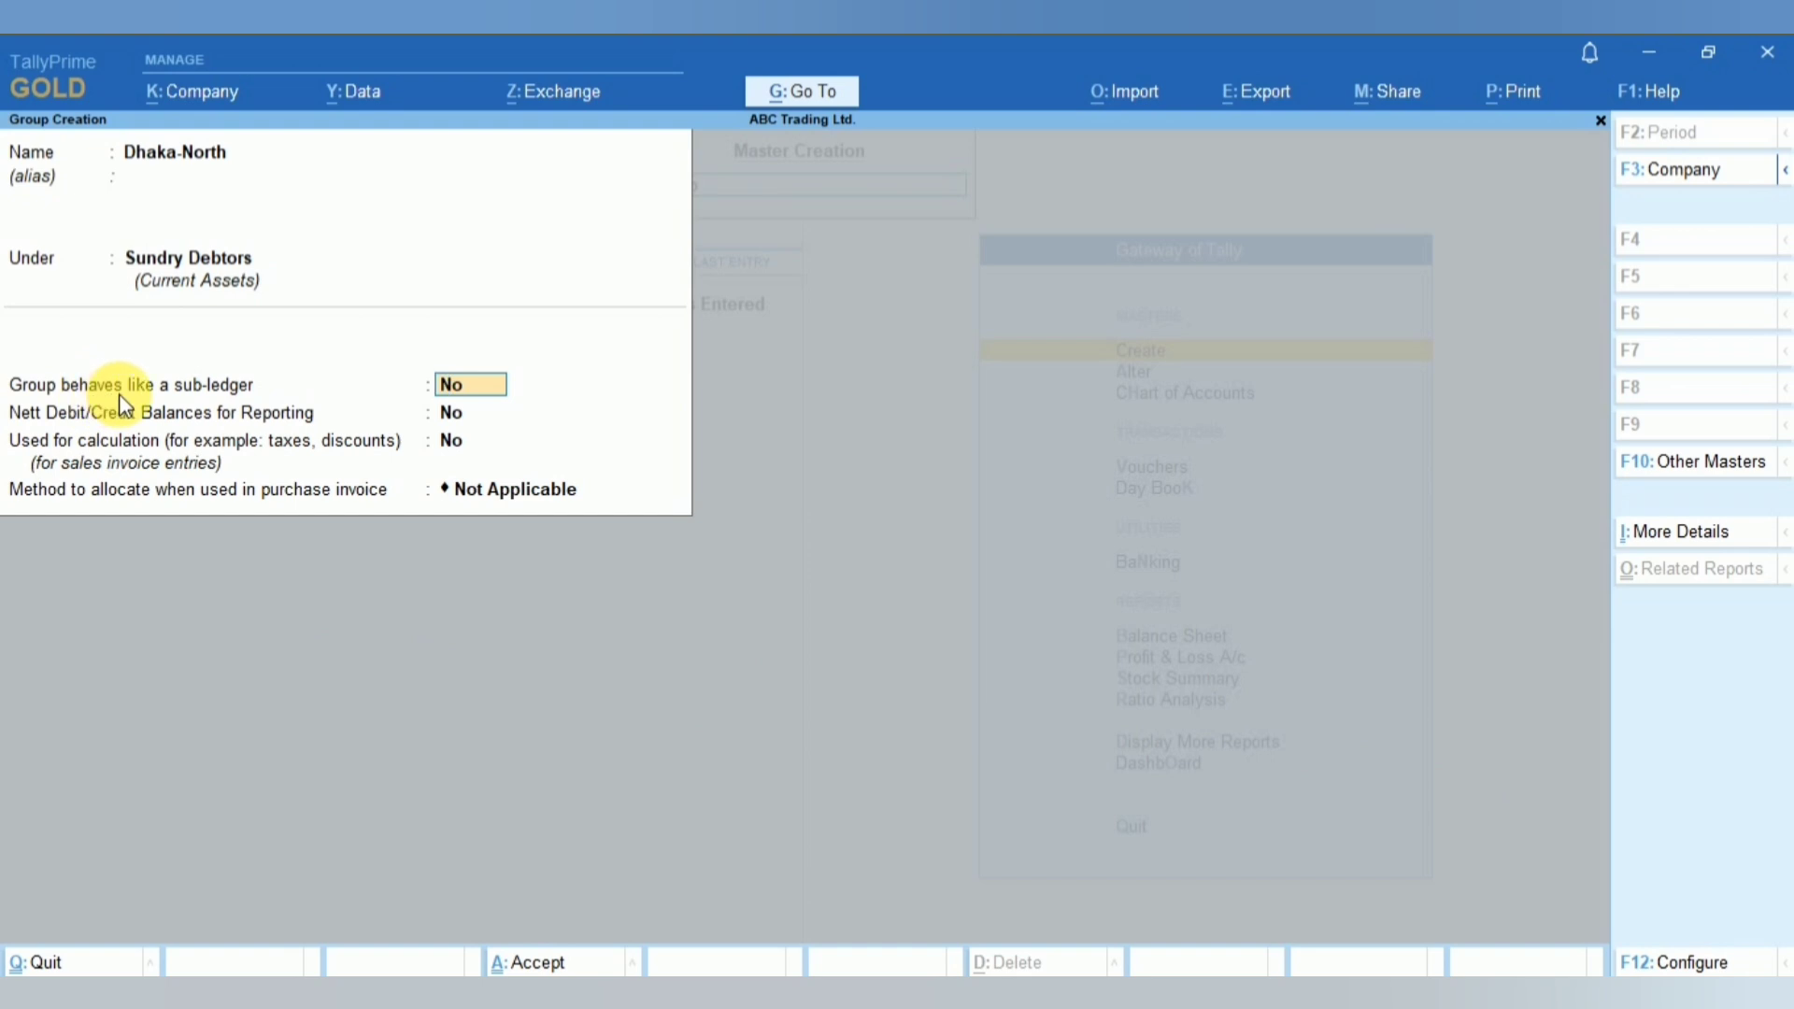
- Enable sub-ledger behaviour, nett debit/credit balances for reporting and use for calculation, then save the group and leave group creation
text(y)
key(Return)
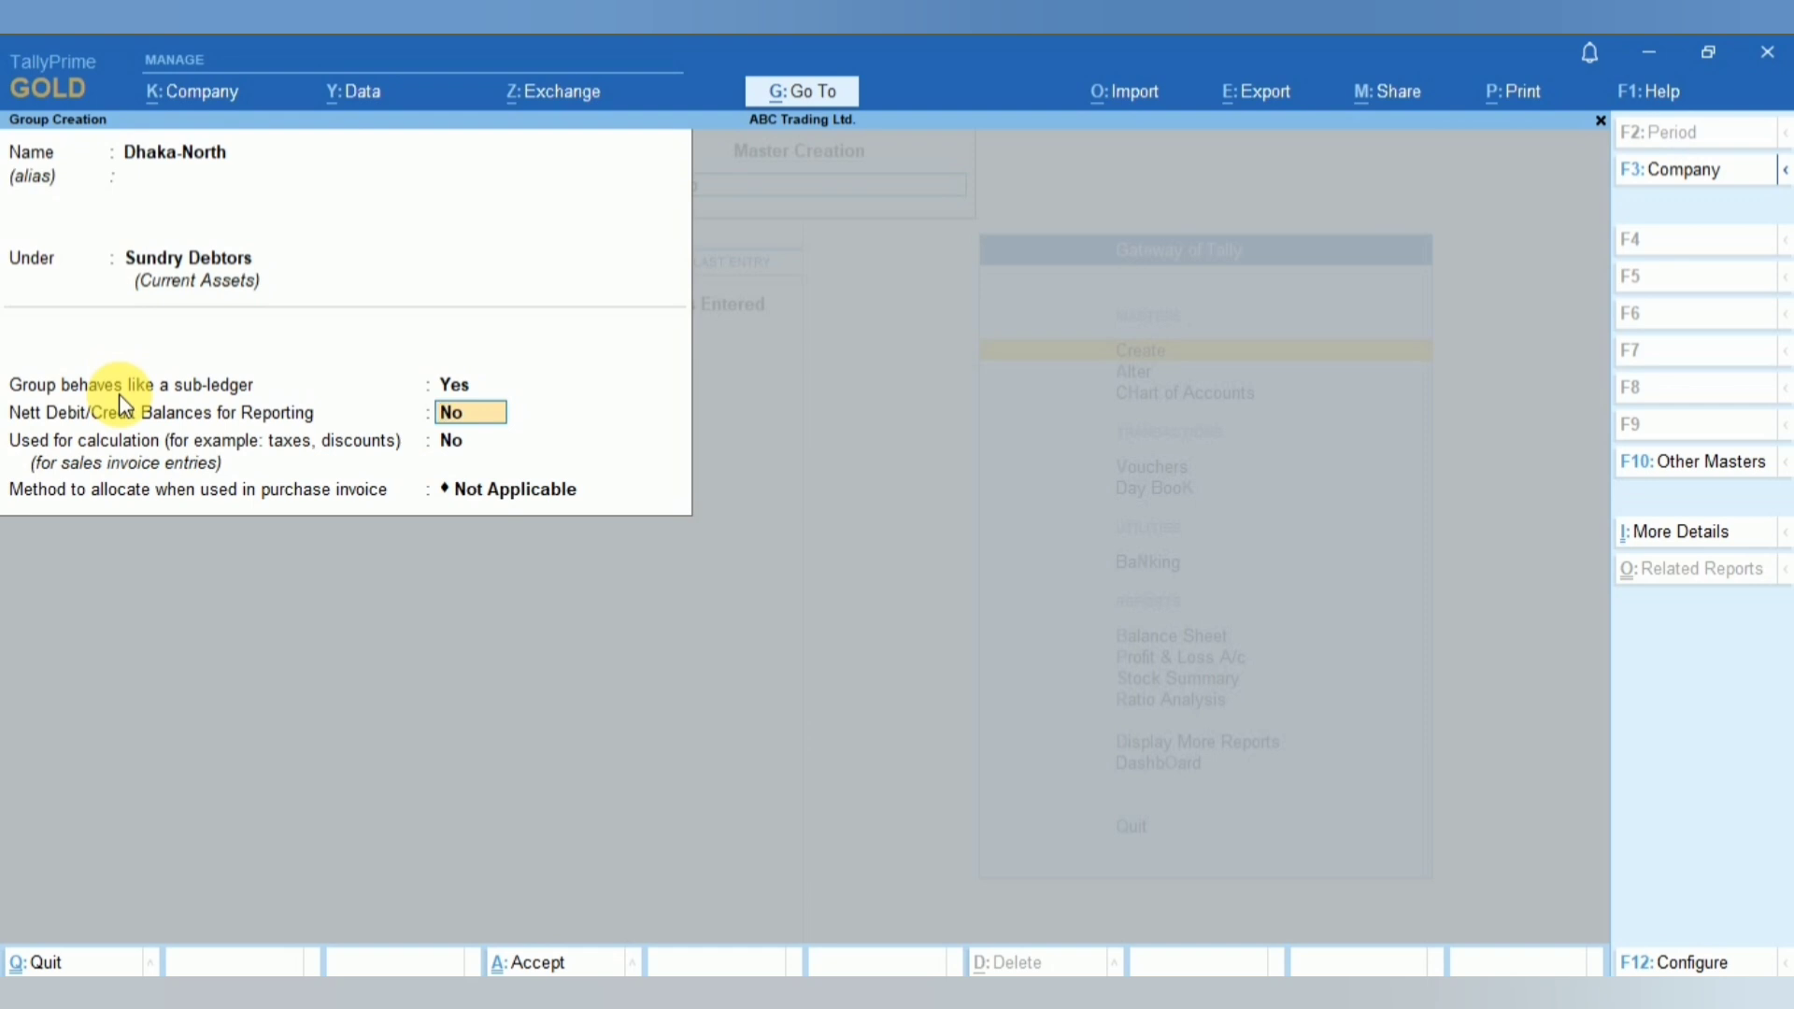
text(y)
key(Return)
text(y)
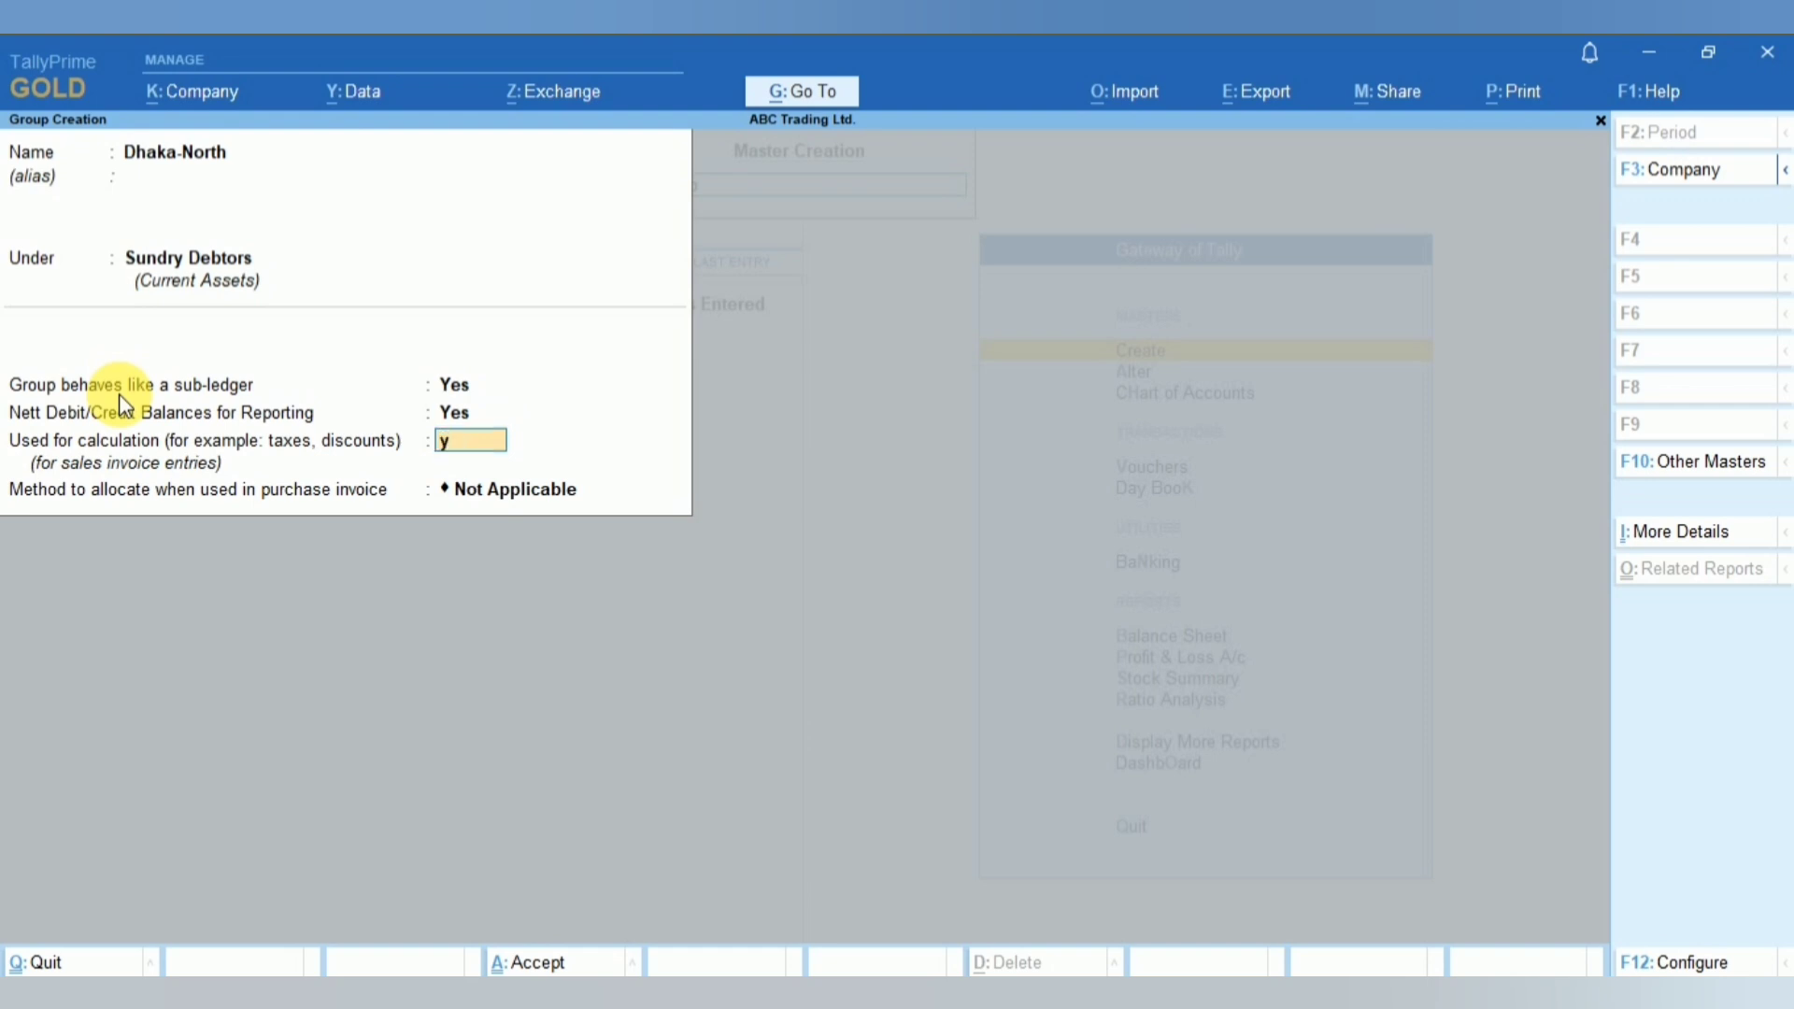
key(Return)
key(Return)
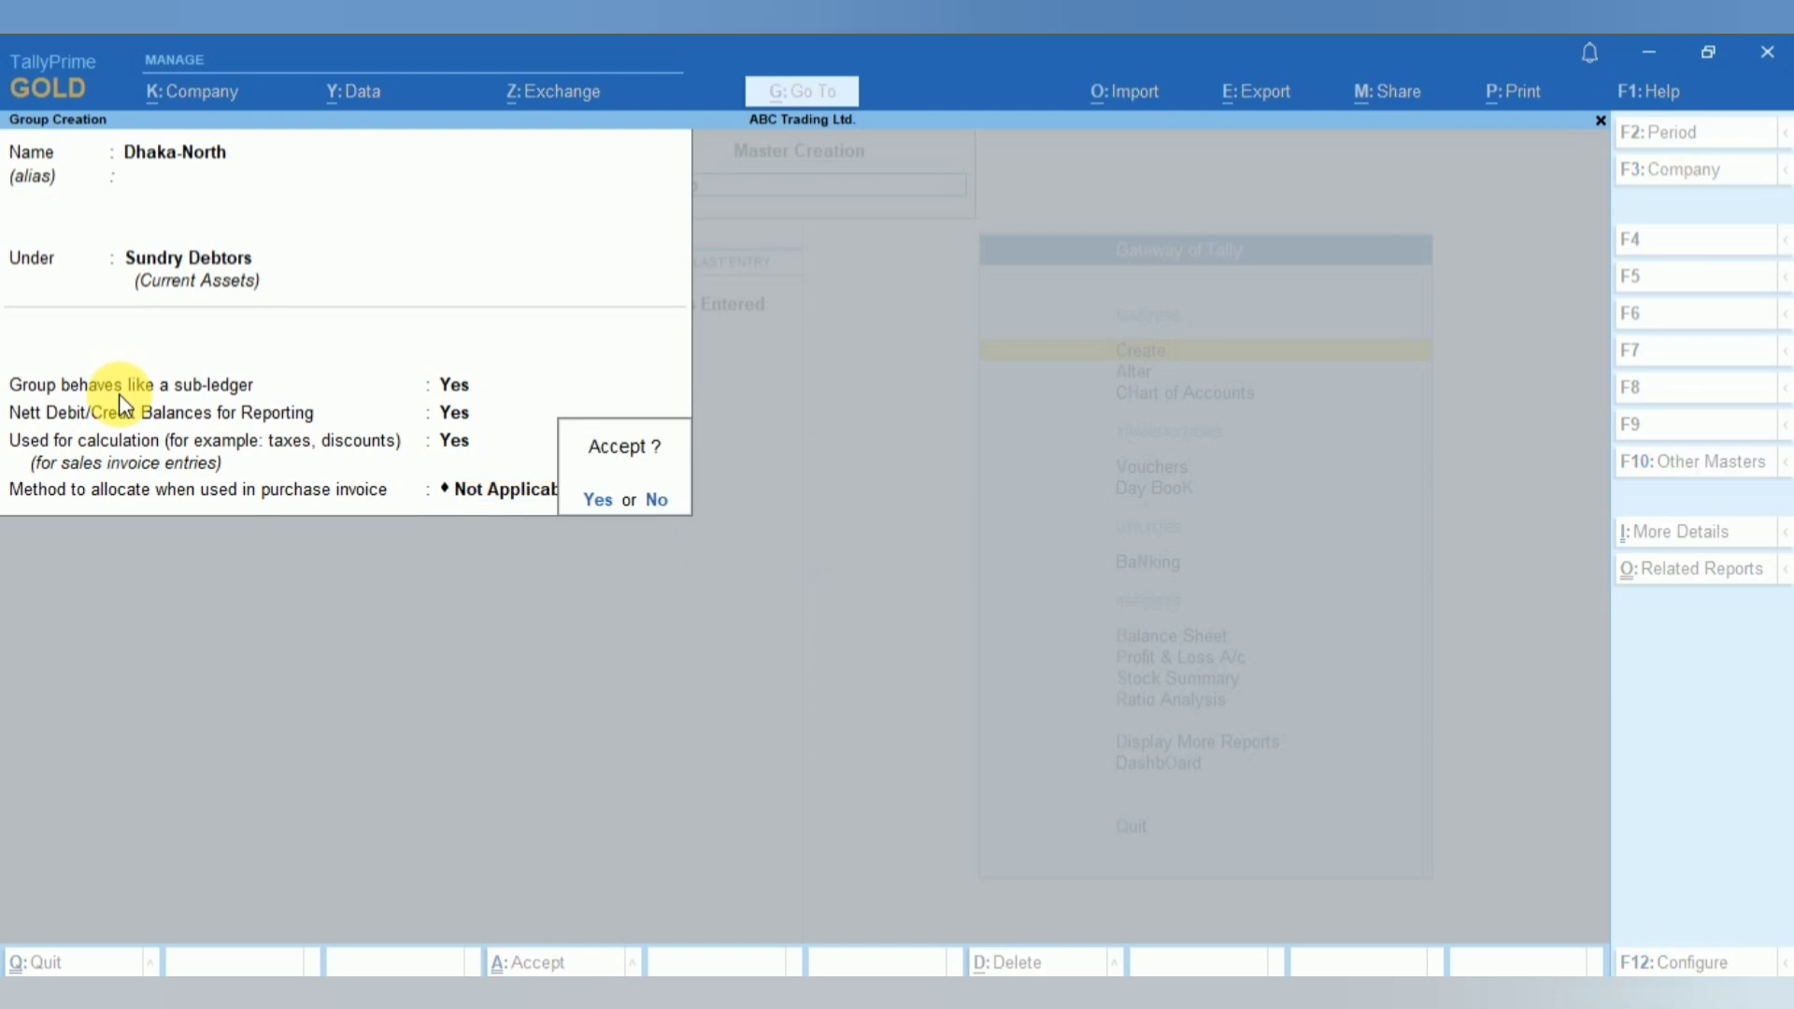
key(y)
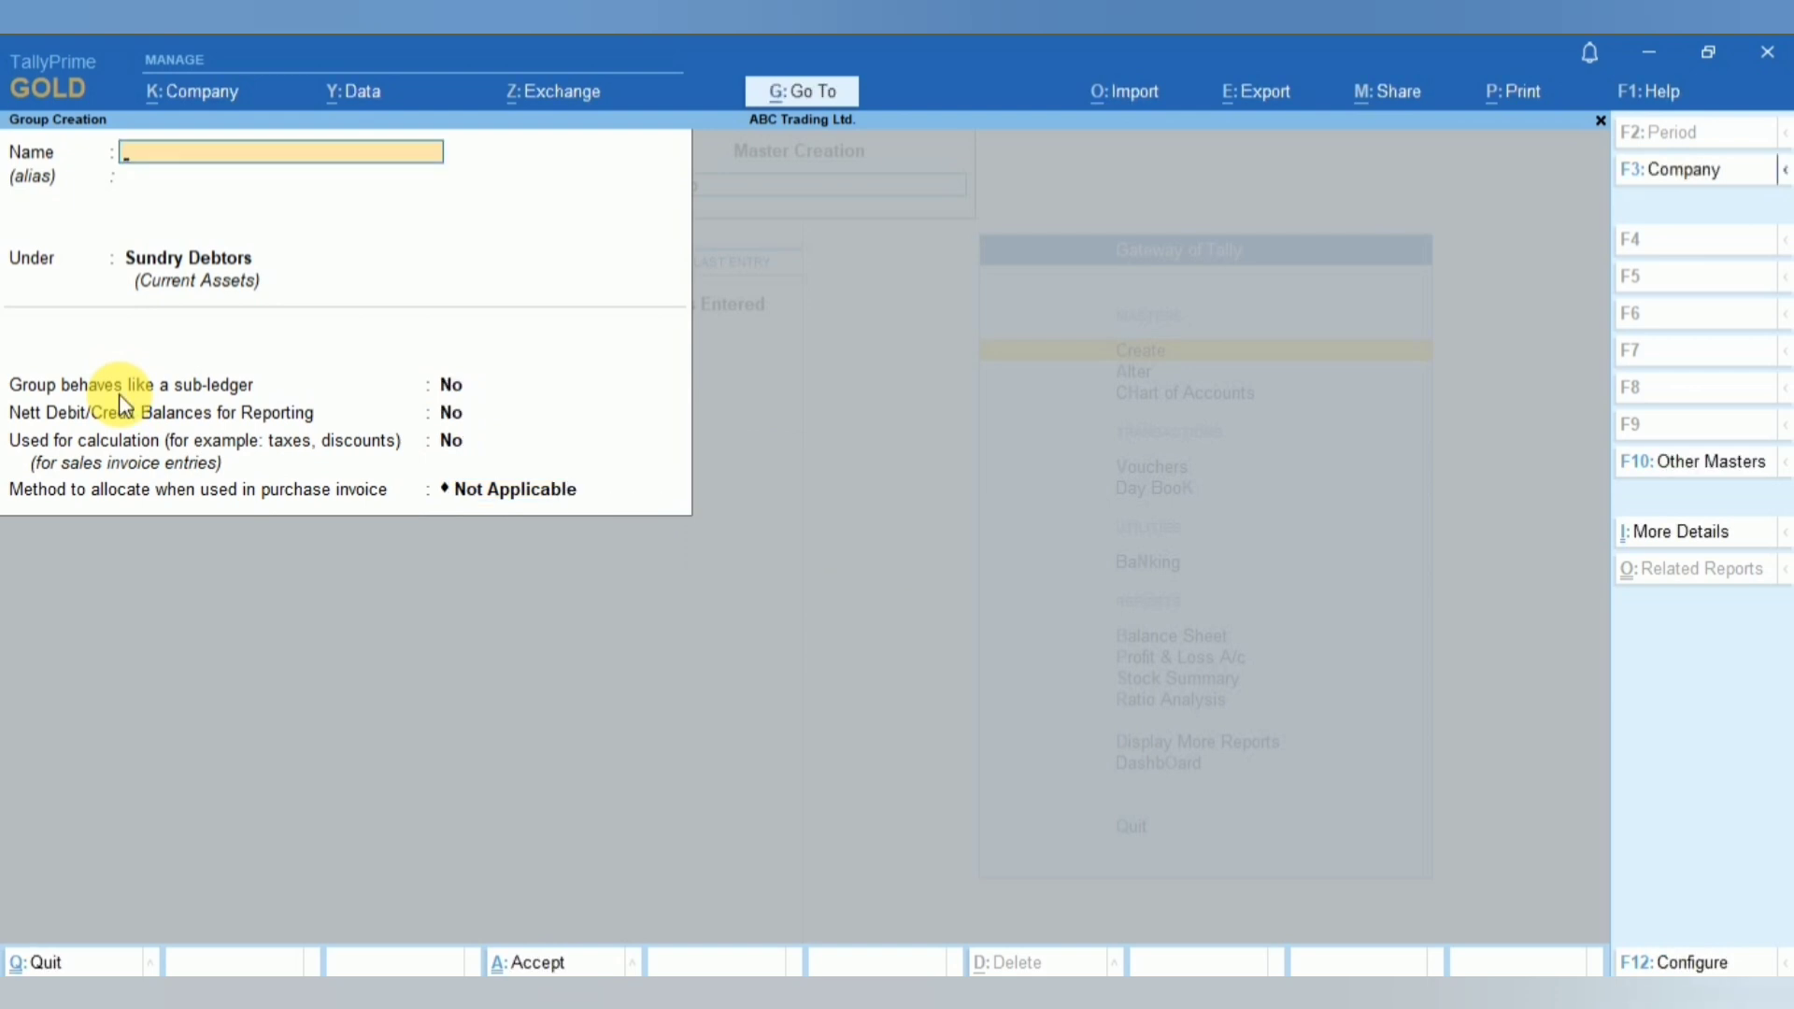
key(Escape)
key(y)
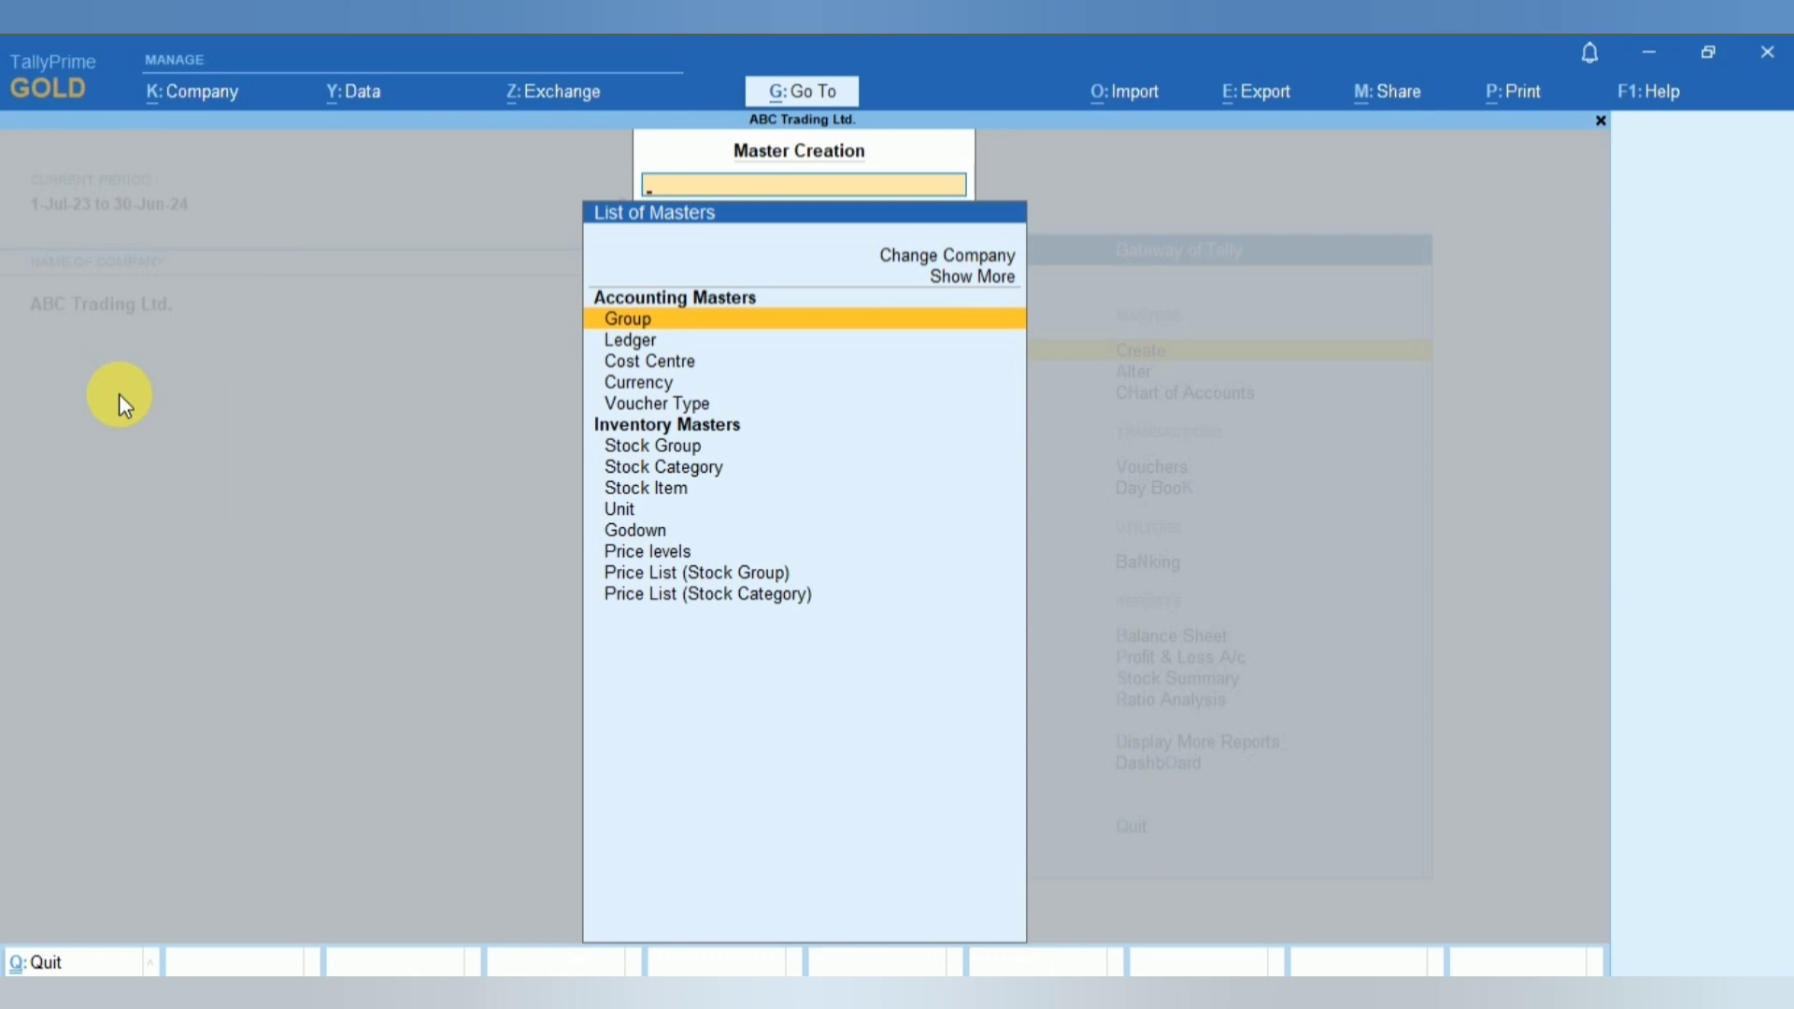
- Leave master creation and display the list of ledgers from the Chart of Accounts
key(Escape)
key(Down)
key(Down)
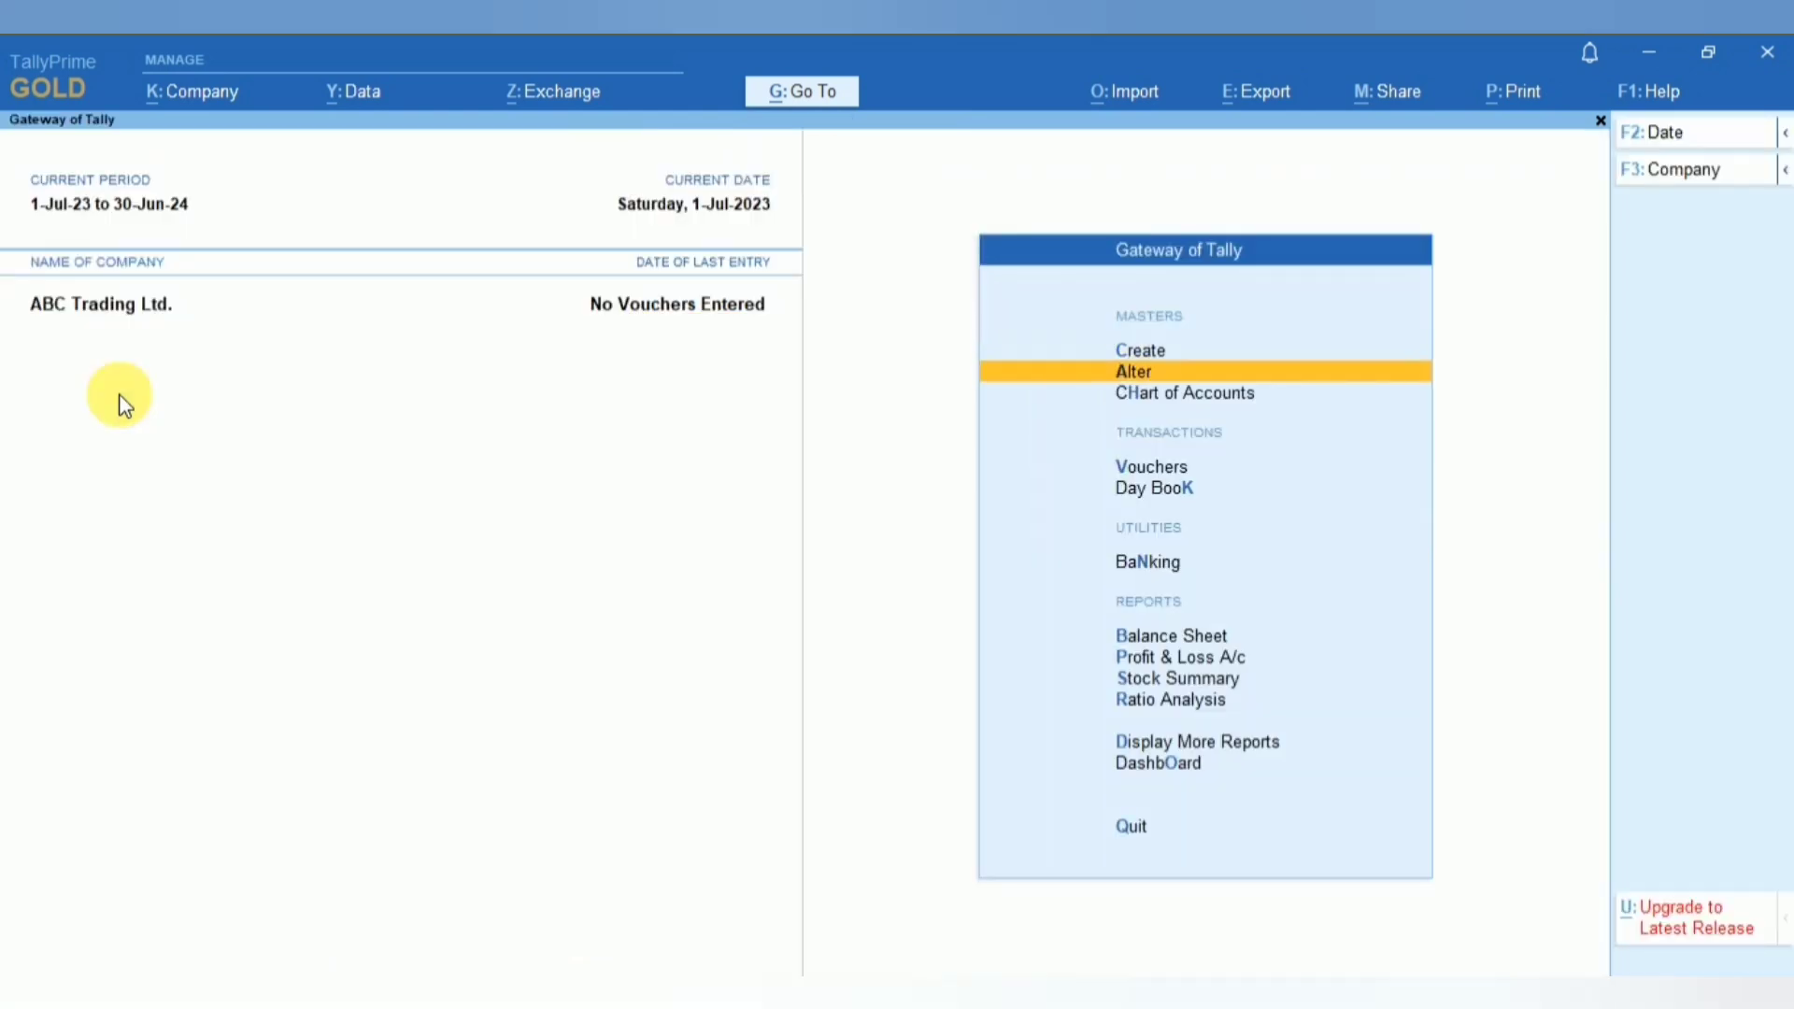
key(Return)
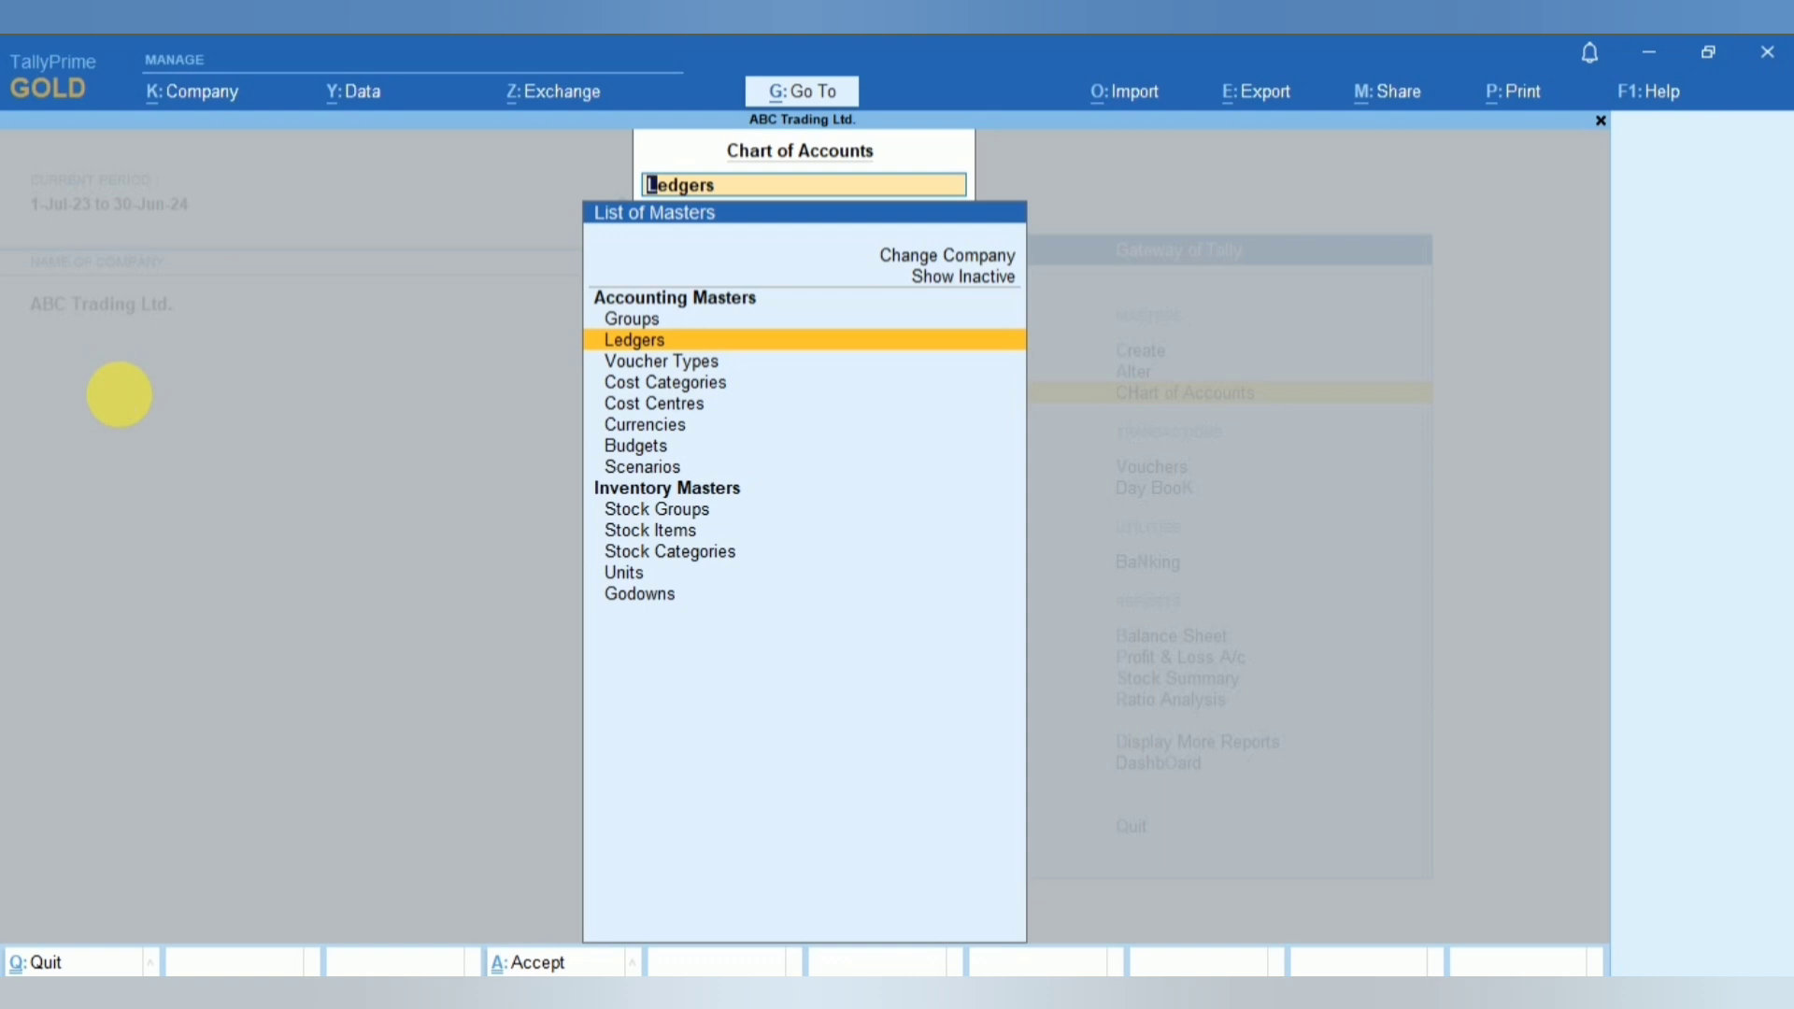
key(Return)
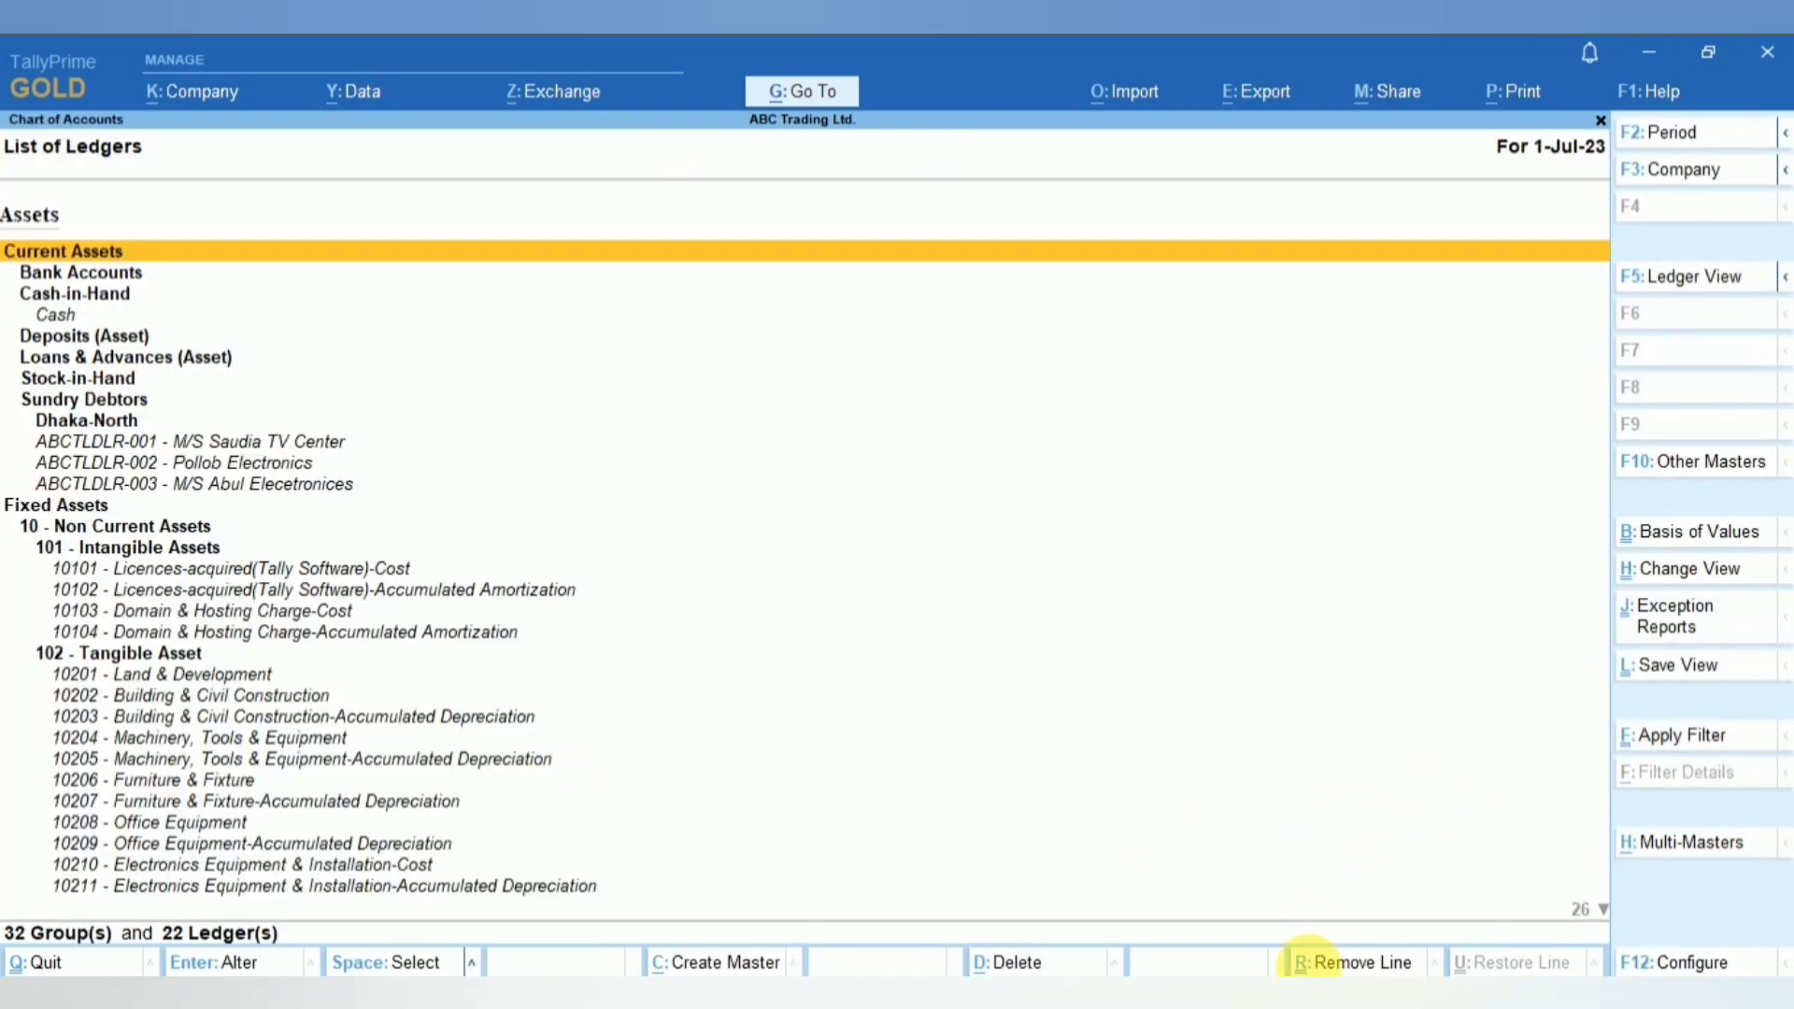
- Start altering multiple ledgers at once for the Sundry Debtors group
mouse_move(1337, 992)
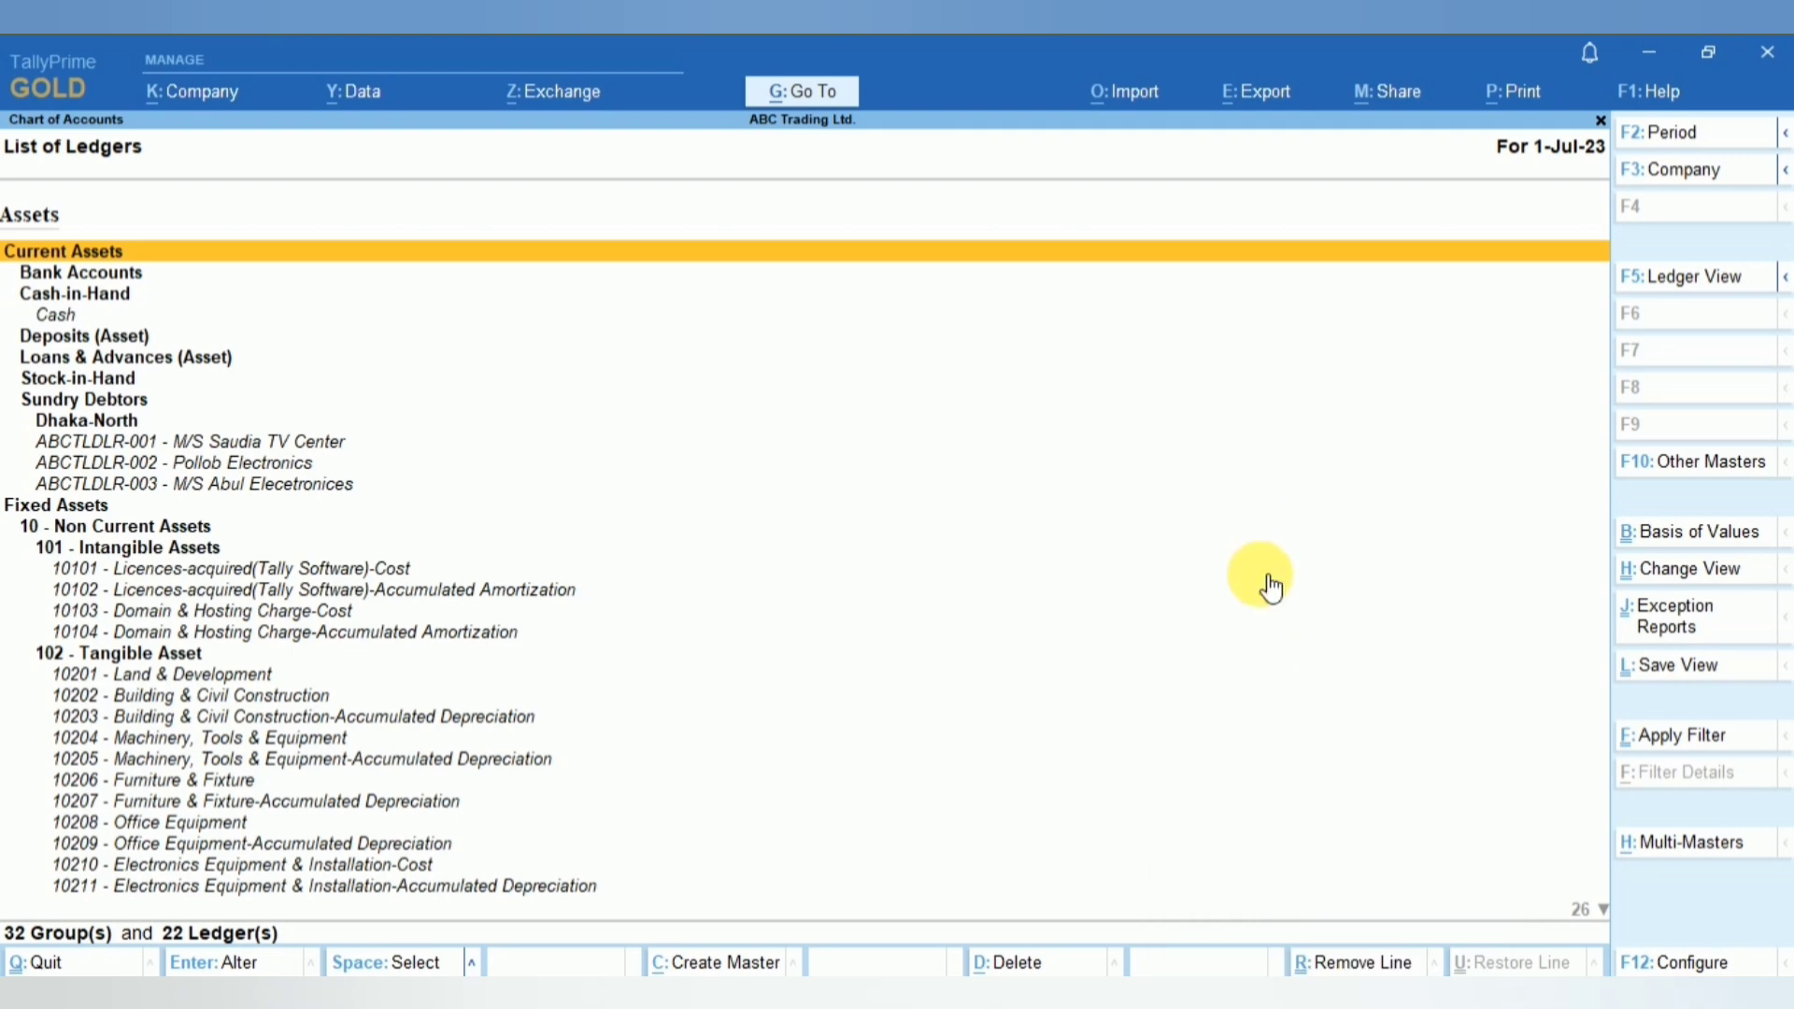
click(1674, 856)
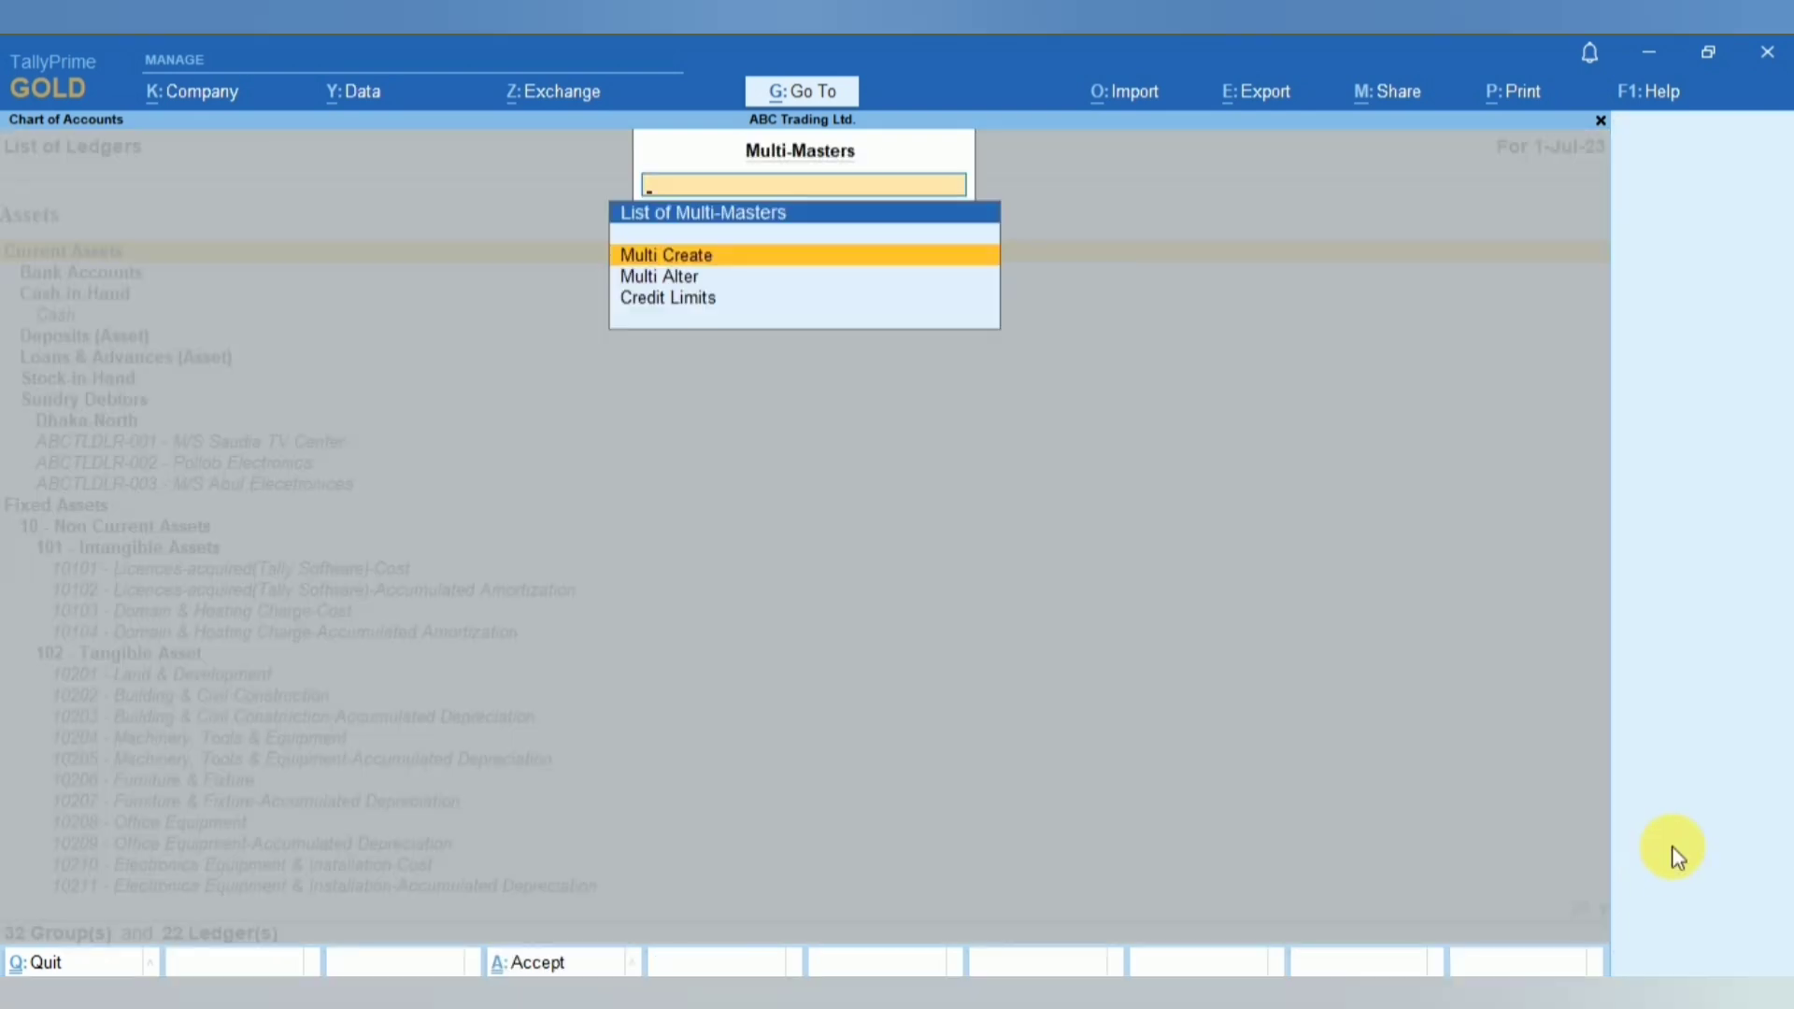
key(Down)
key(Return)
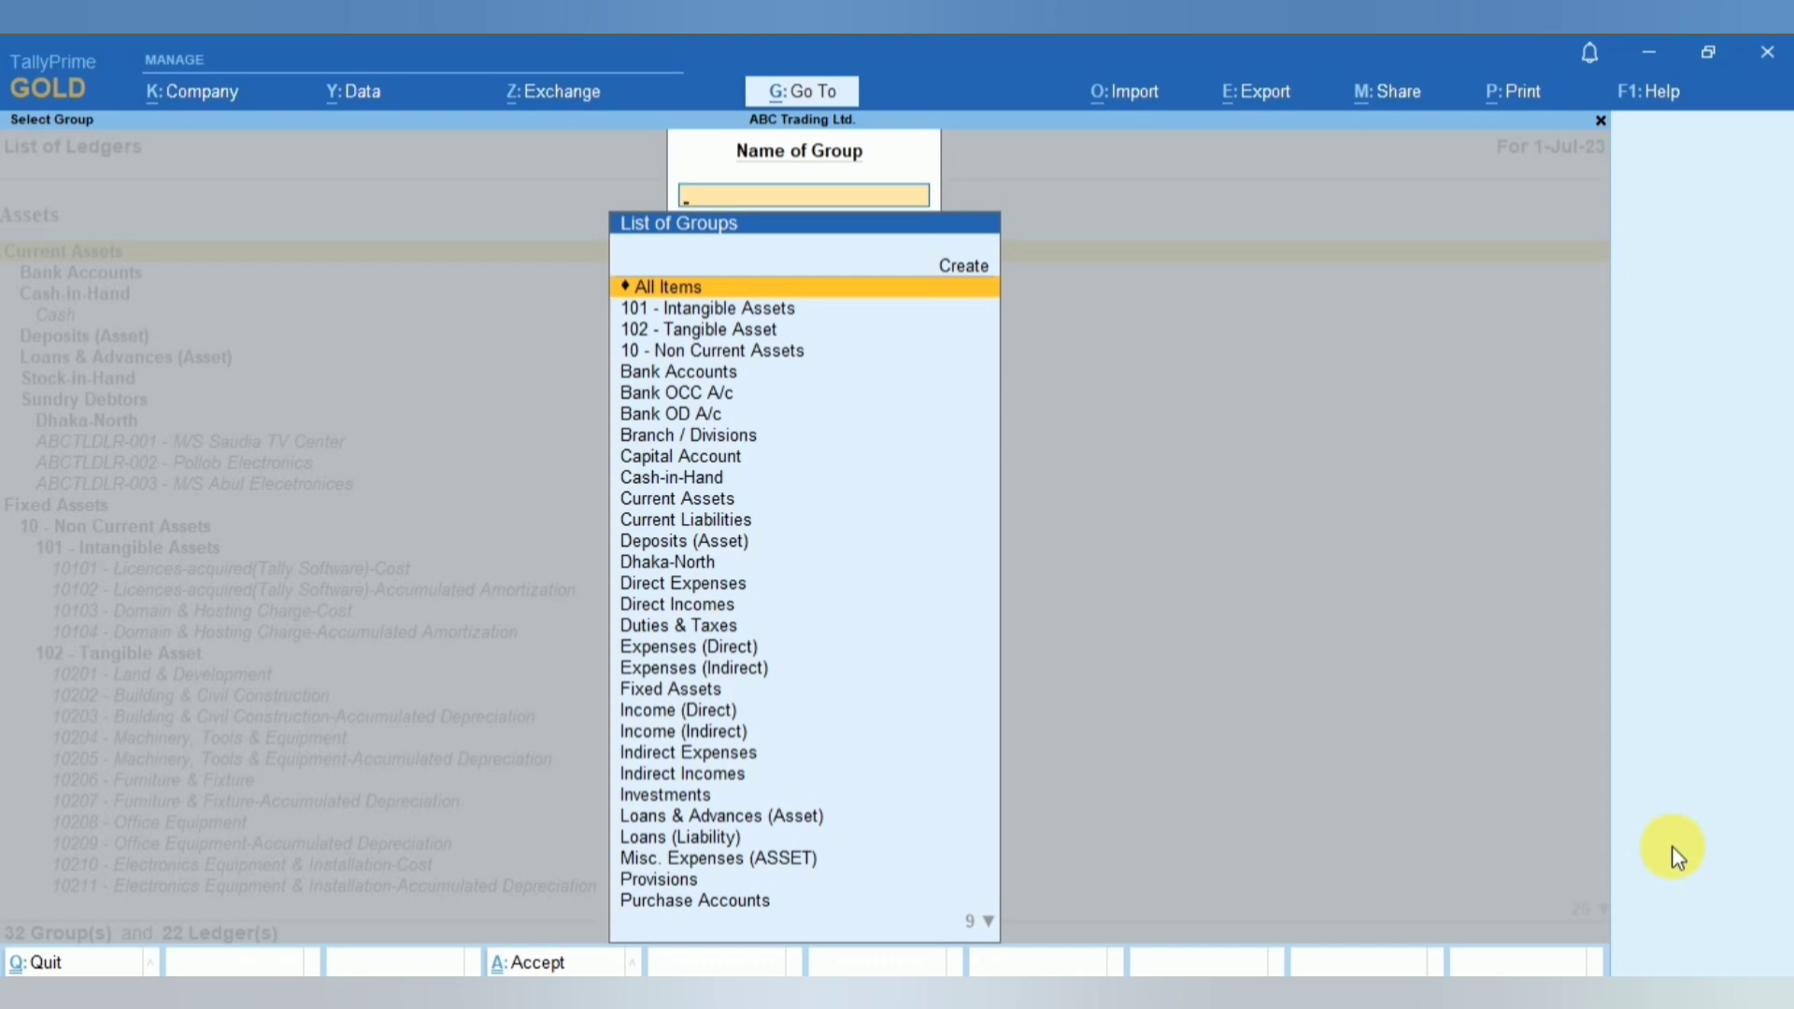
text(Sun)
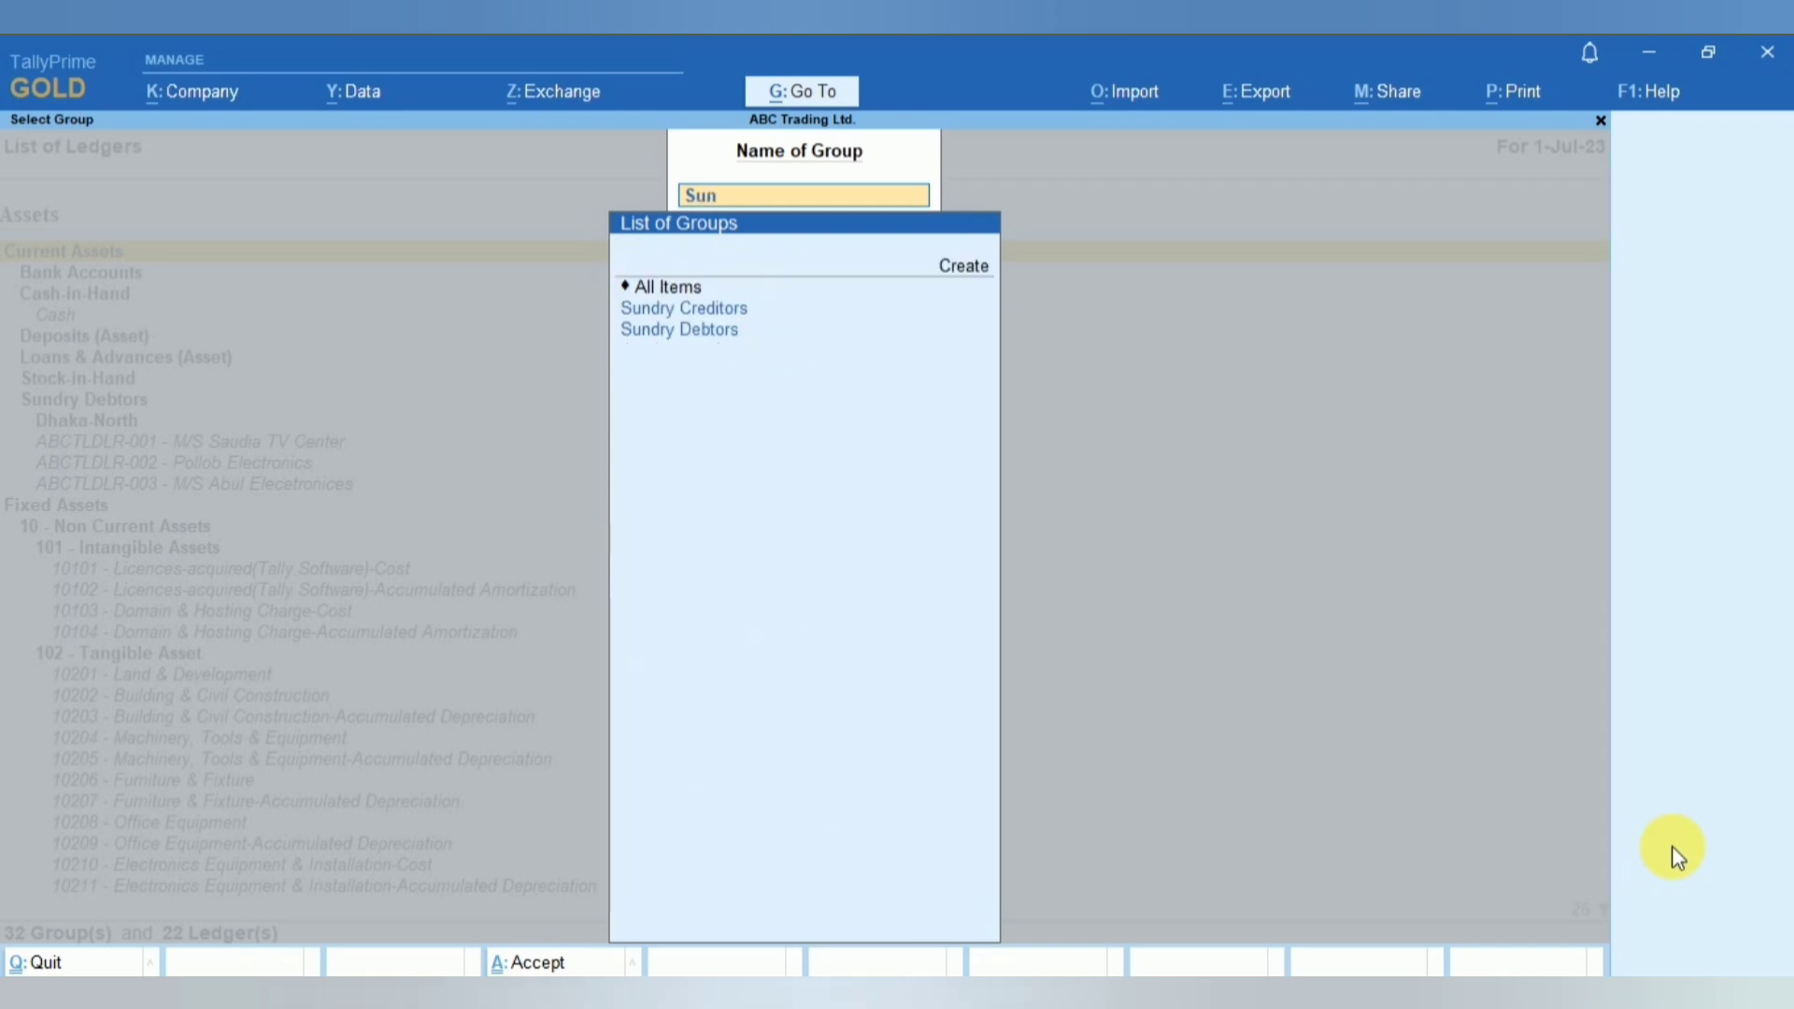
key(Down)
key(Down)
key(Return)
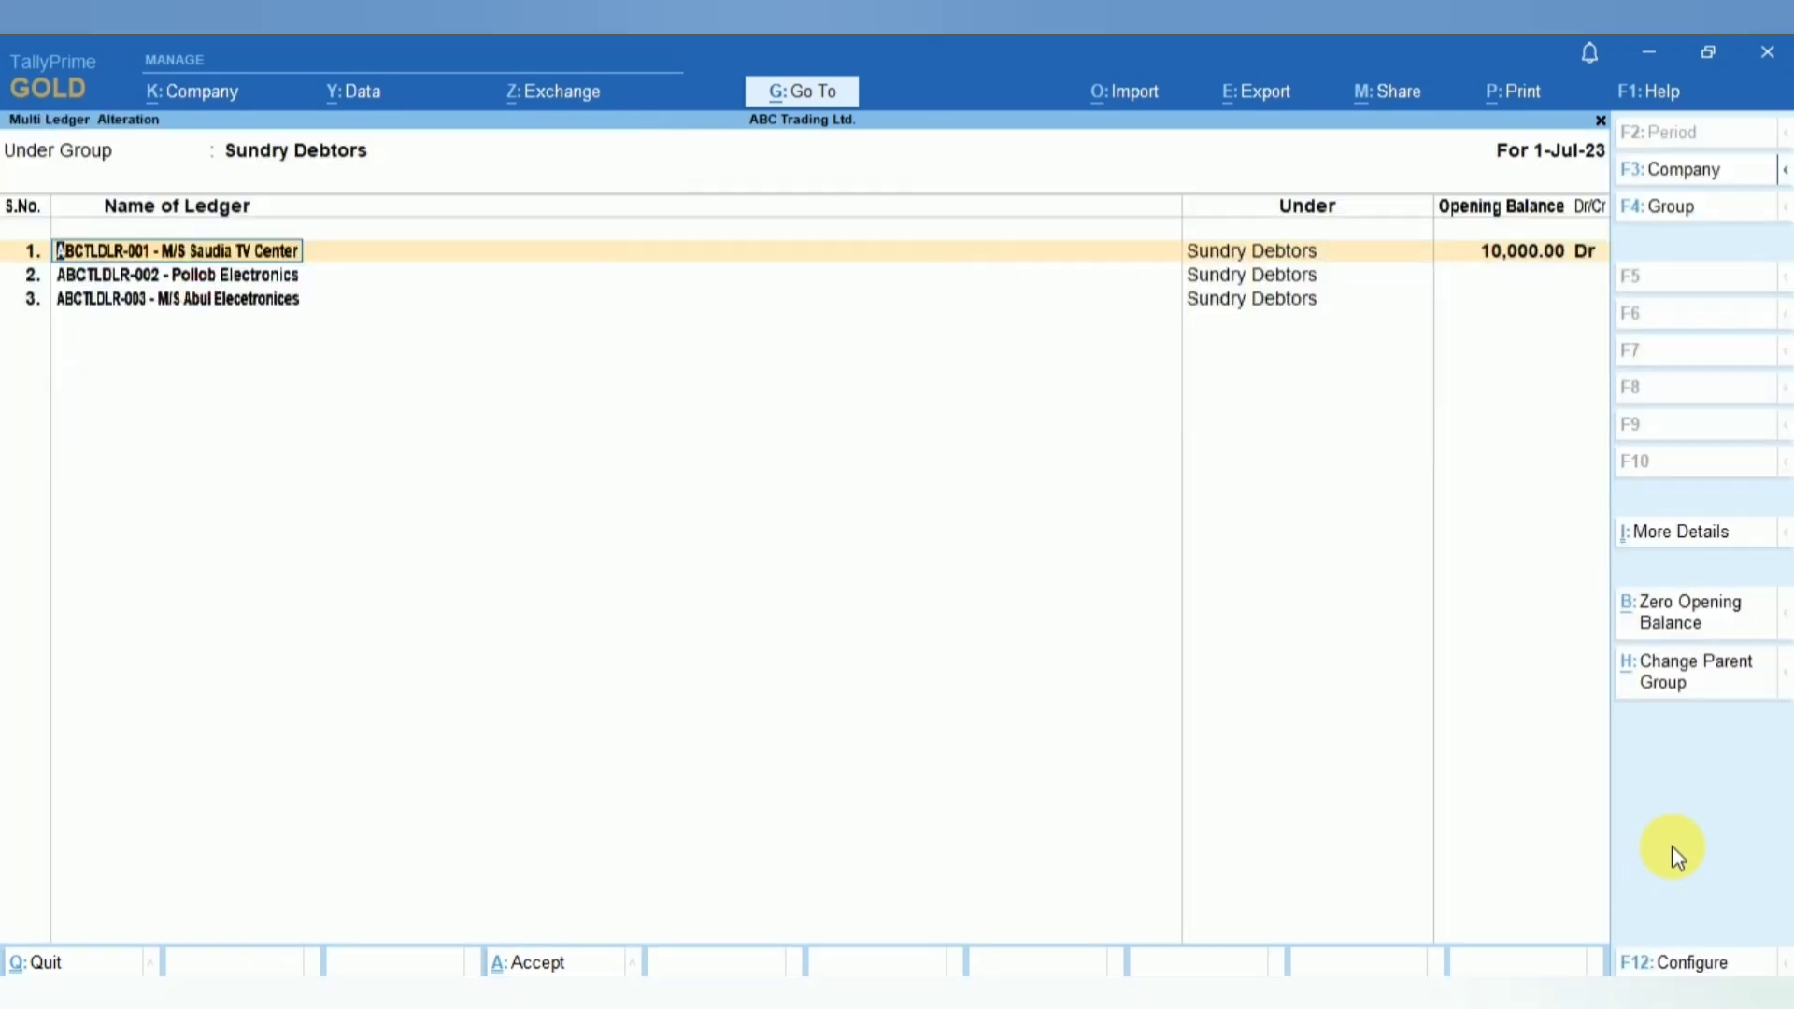
- Reassign ABCTLDLR-001 - M/S Saudia TV Center to the Dhaka-North group, accepting its existing opening balance and bill-wise breakup
key(Return)
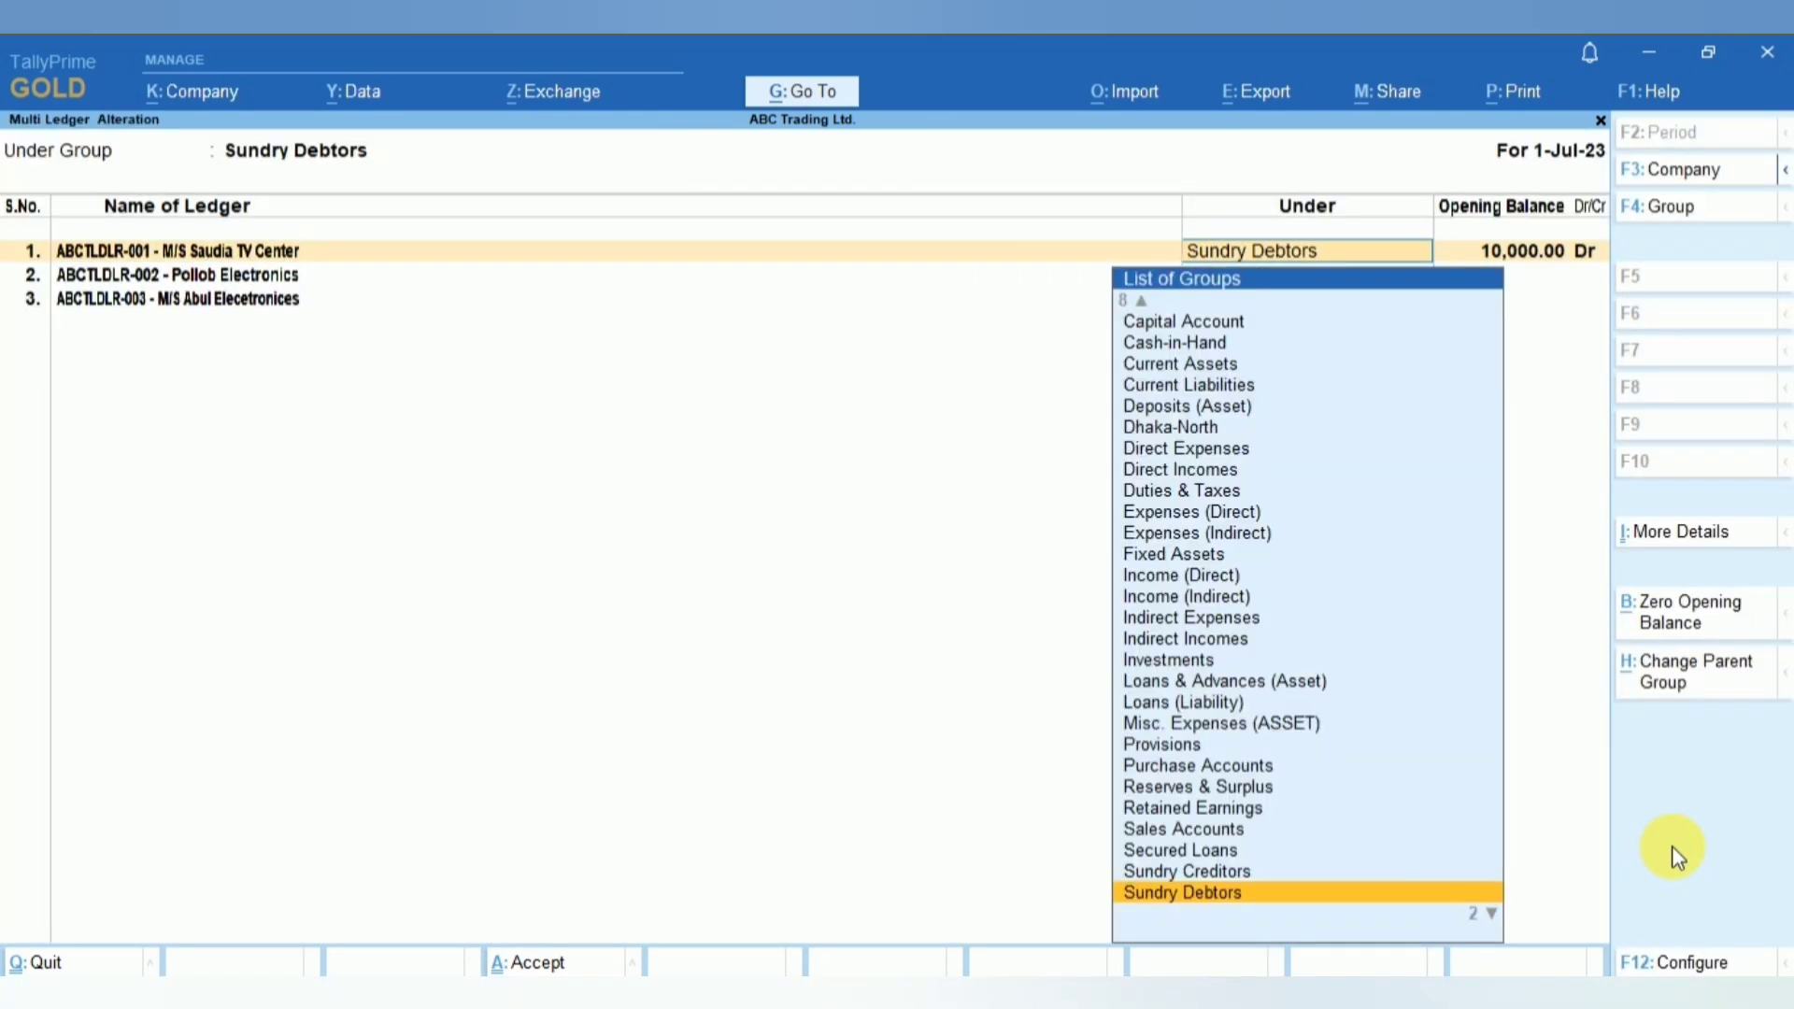
key(BackSpace)
key(Return)
text(Dha)
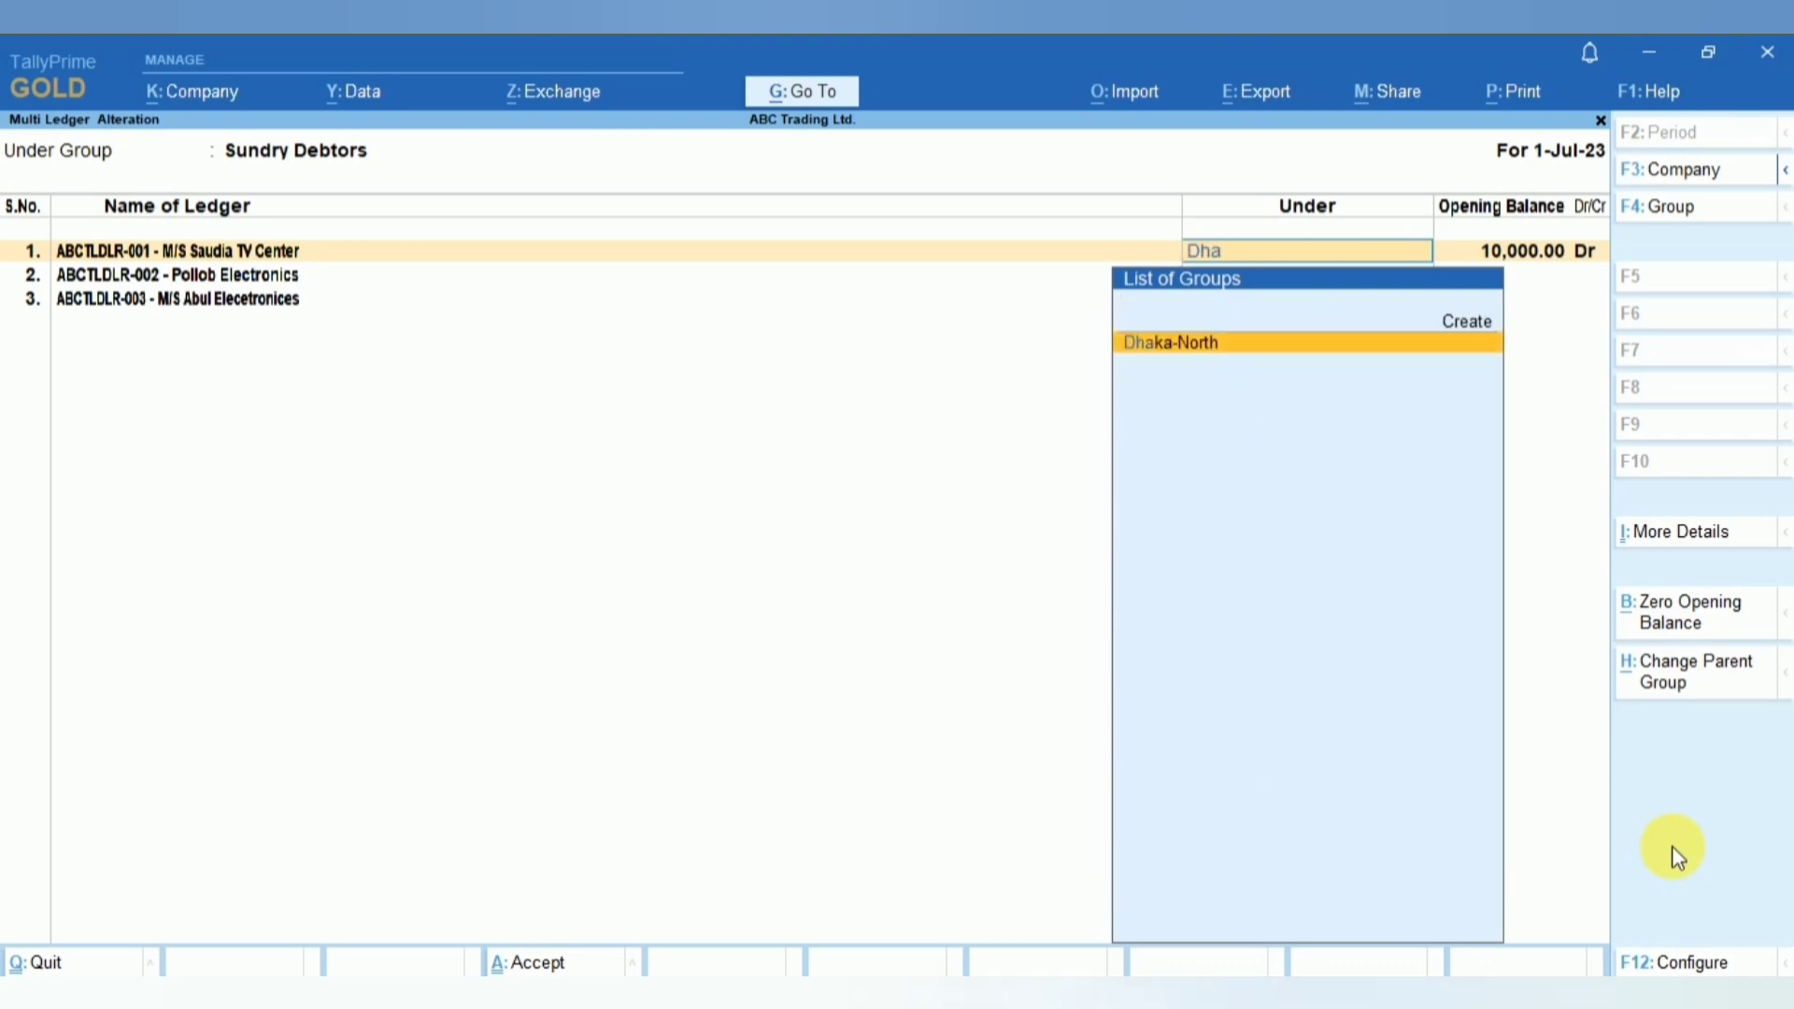
key(Return)
key(Return)
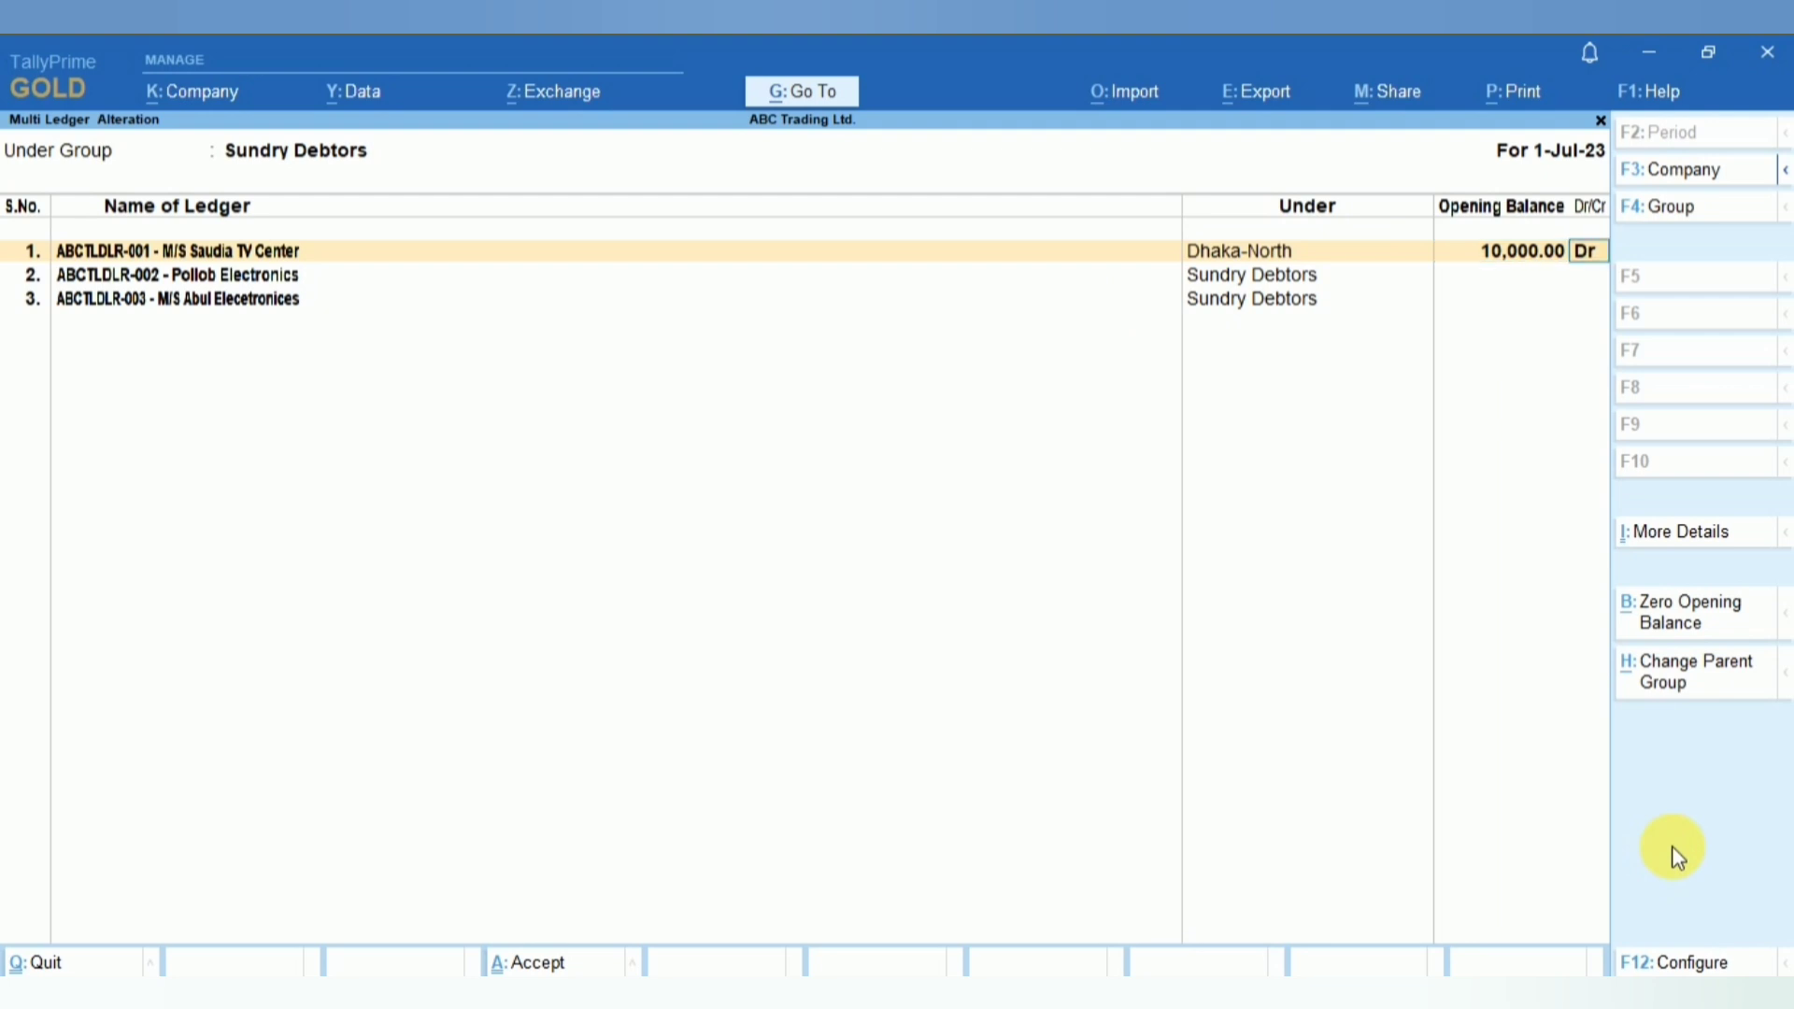
key(Return)
key(Return)
key(Return)
key(Return)
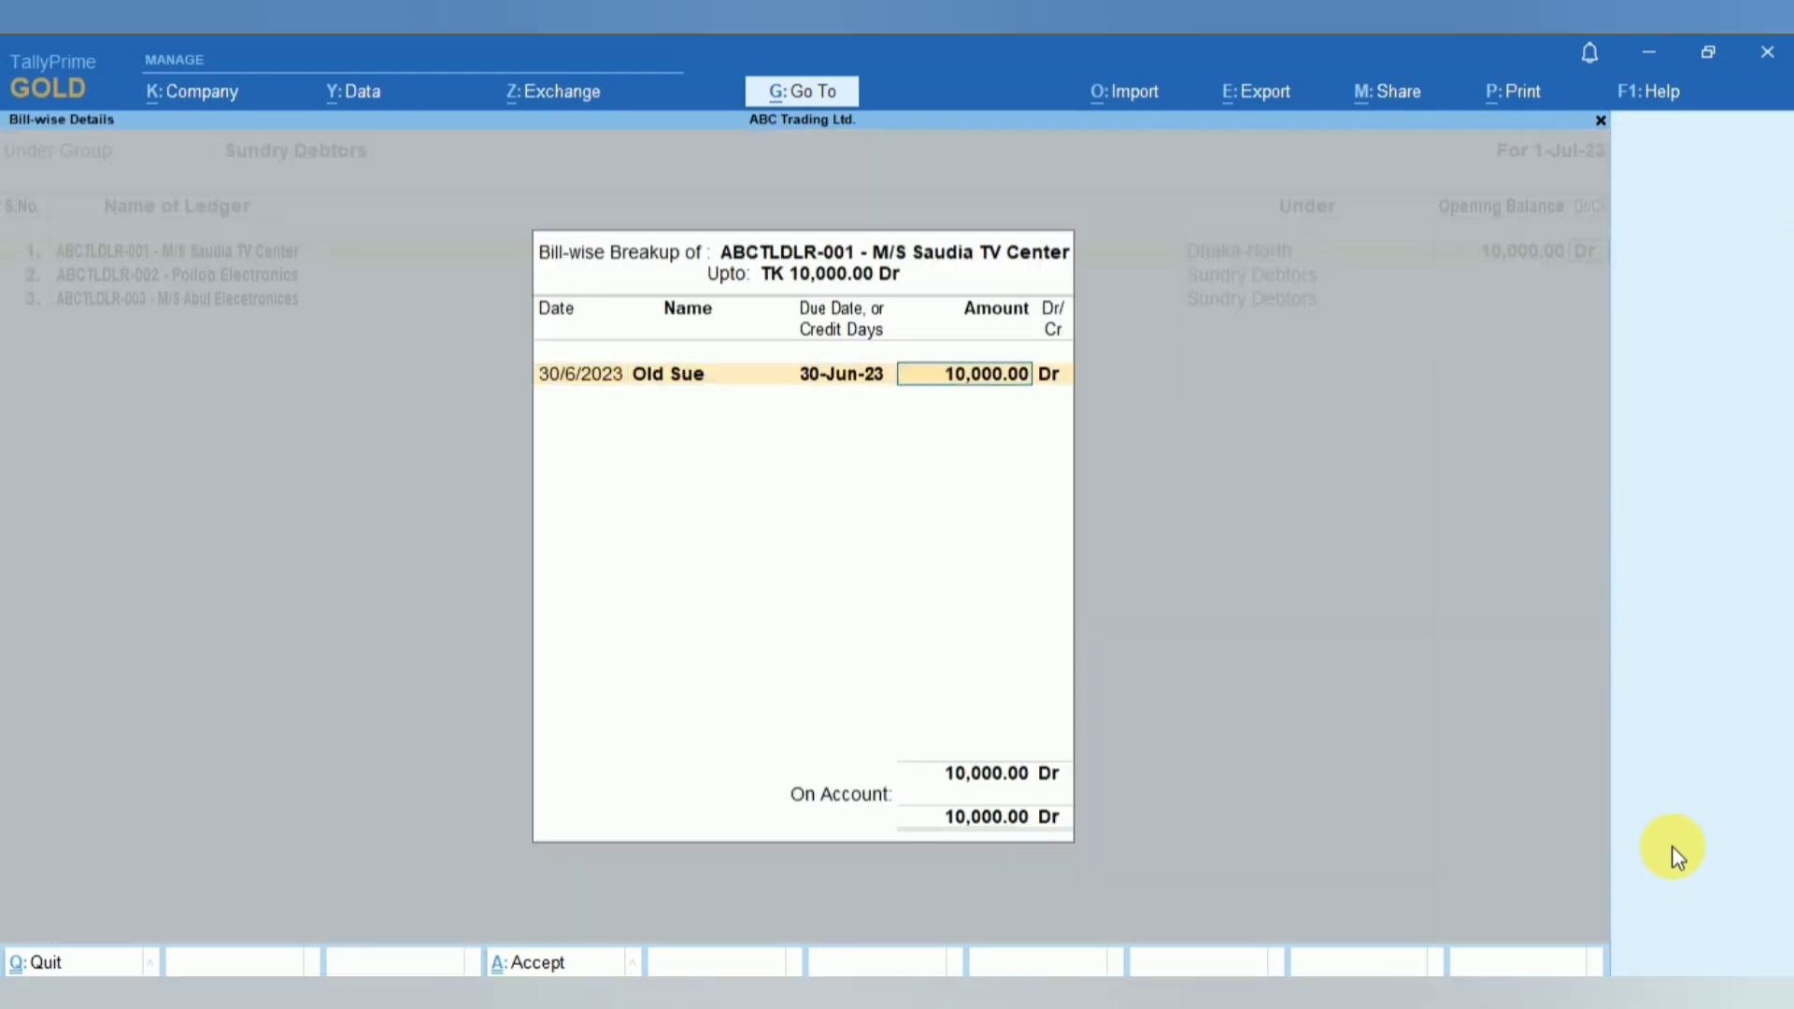
key(Return)
key(Return)
key(Return)
- Reassign ABCTLDLR-002 - Pollob Electronics and ABCTLDLR-003 - M/S Abul Elecetronices to the Dhaka-North group, without opening balances
key(Return)
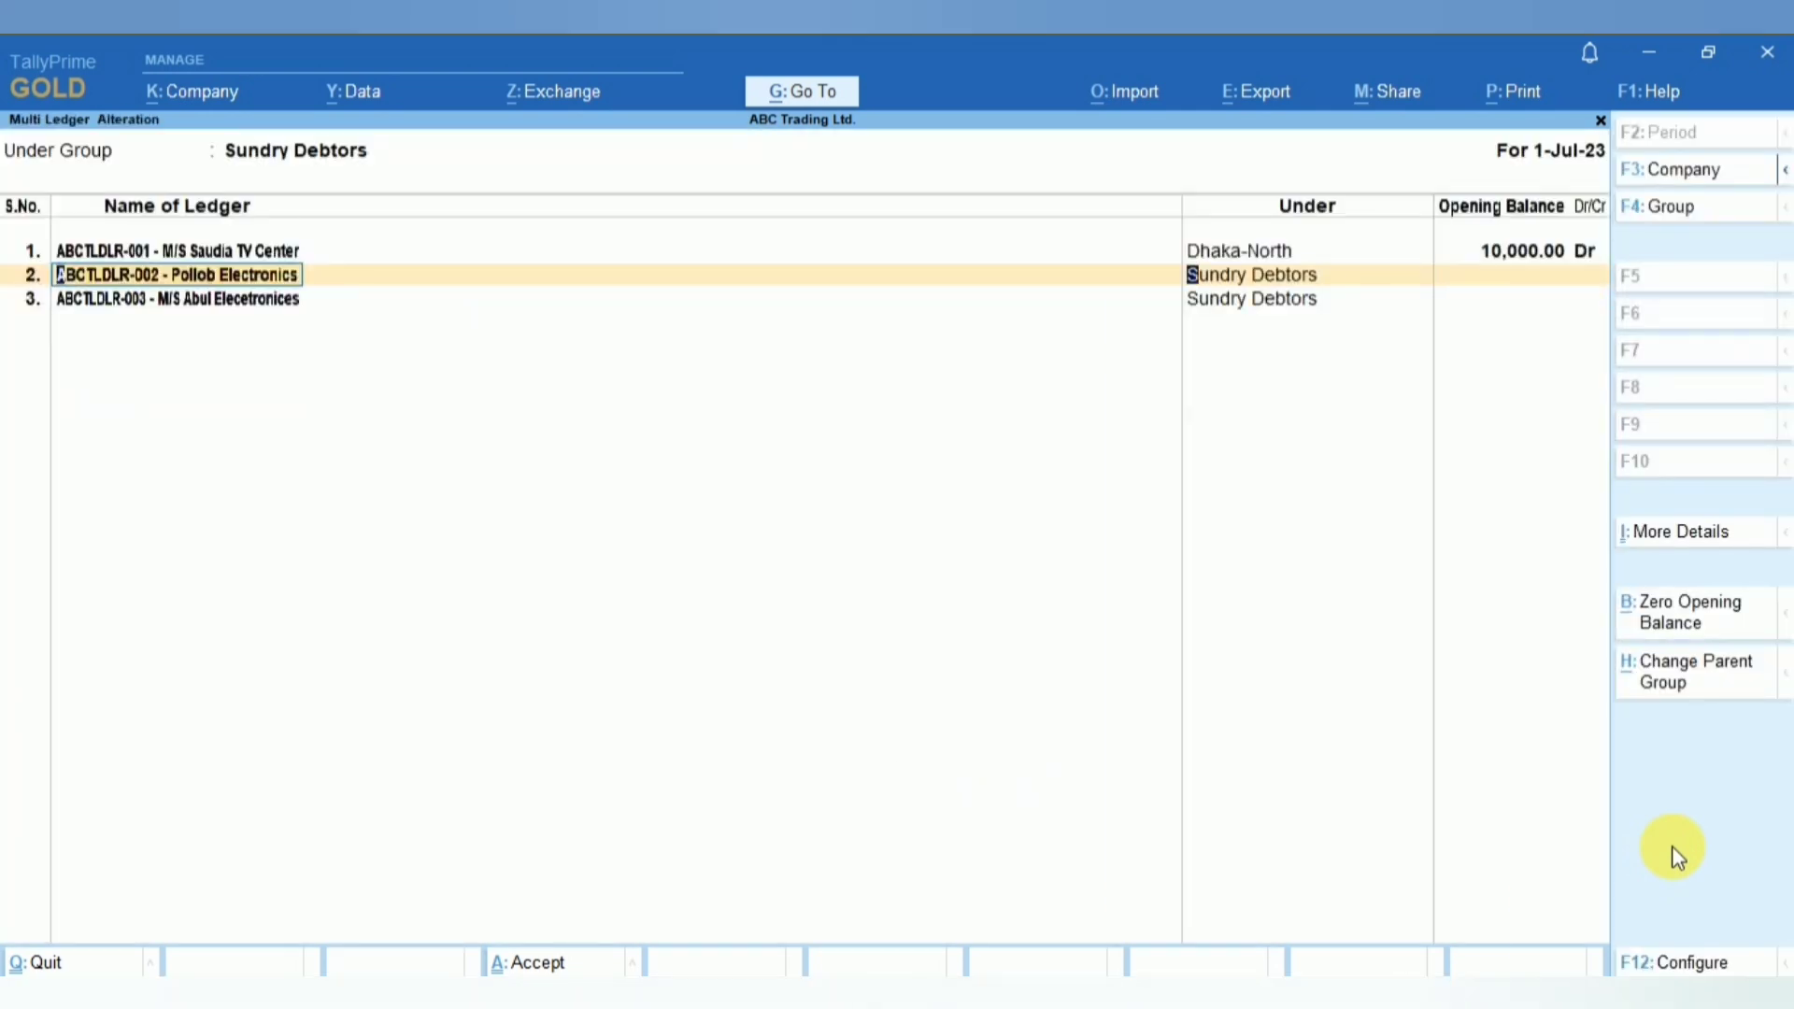
text(Dh)
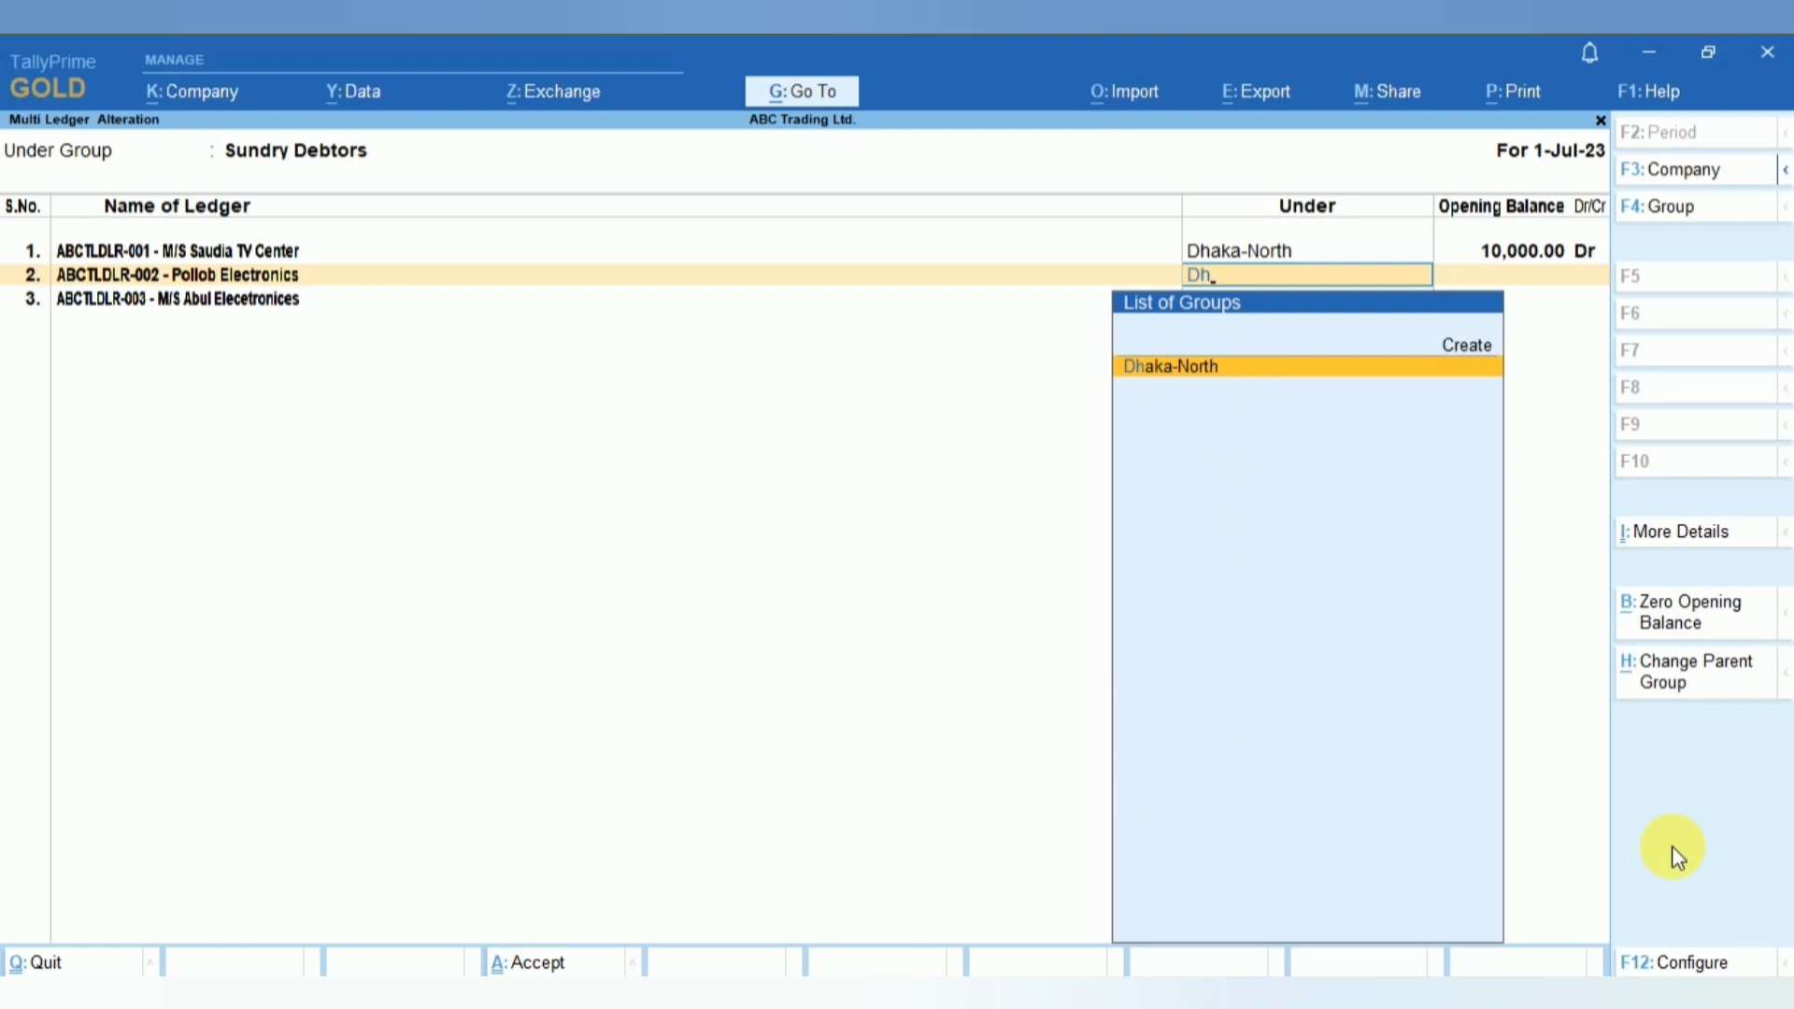
text(ak)
key(Return)
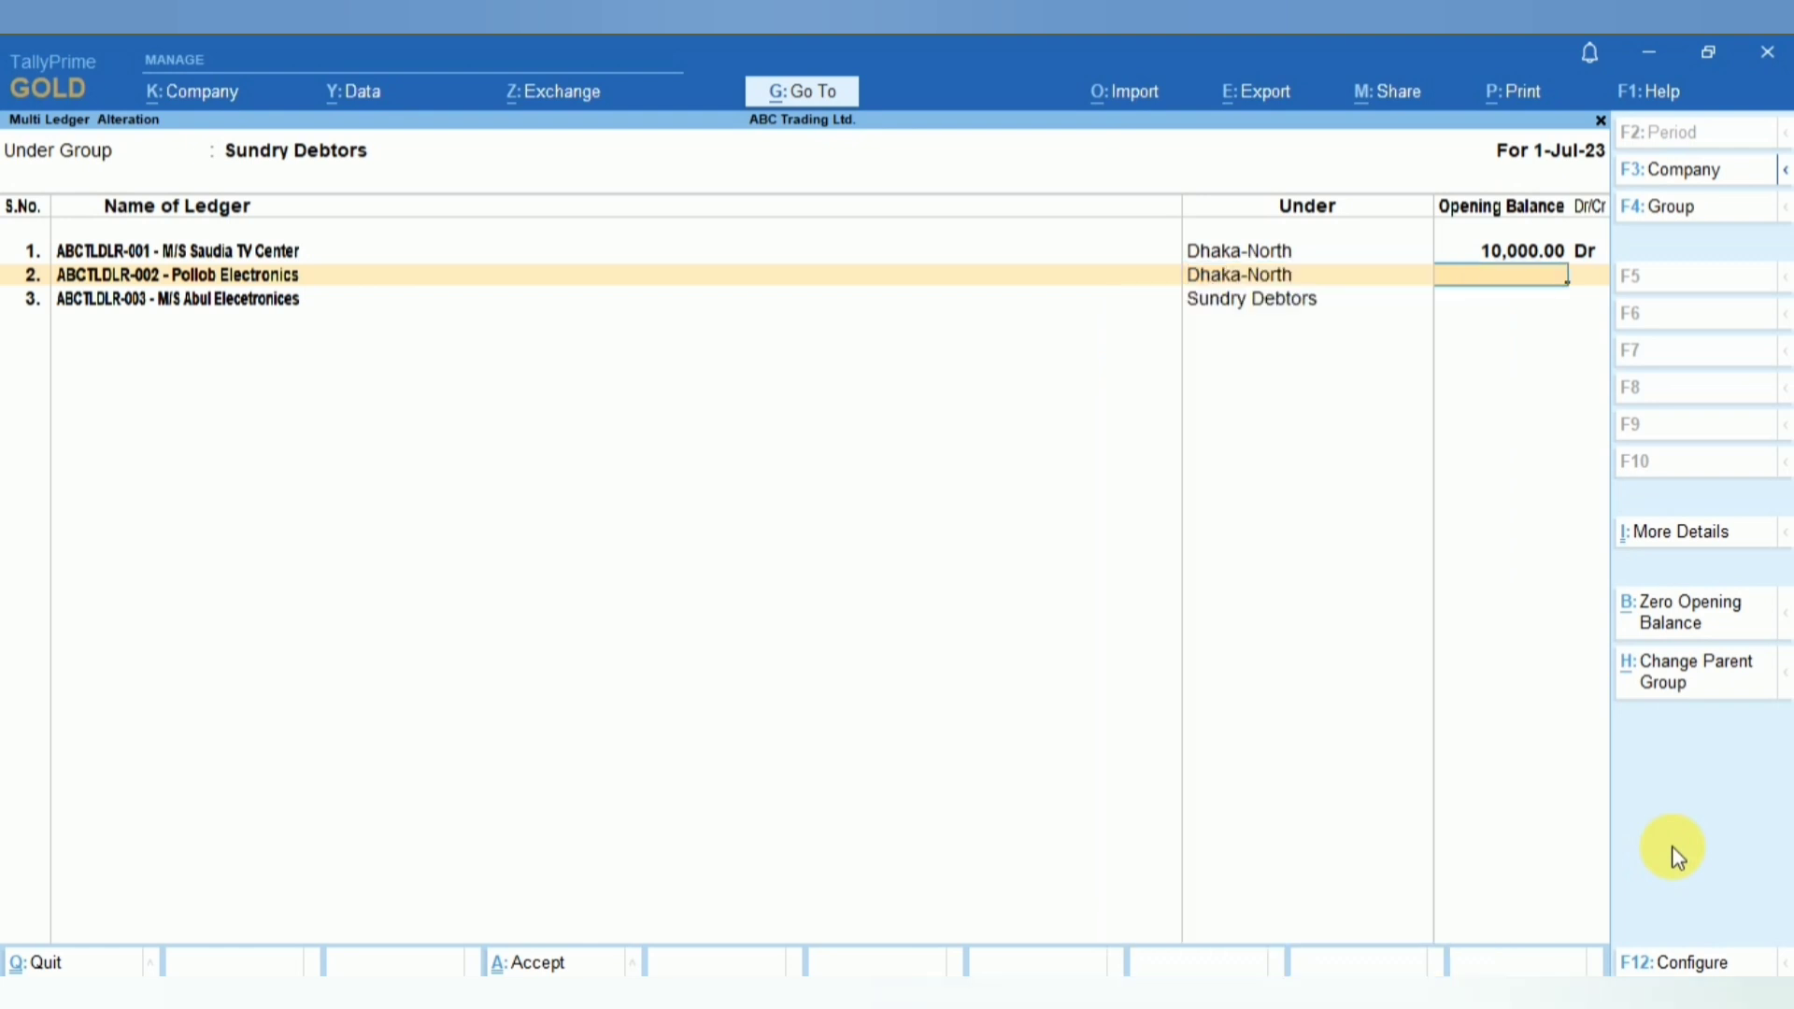
key(Return)
key(Return)
text(D)
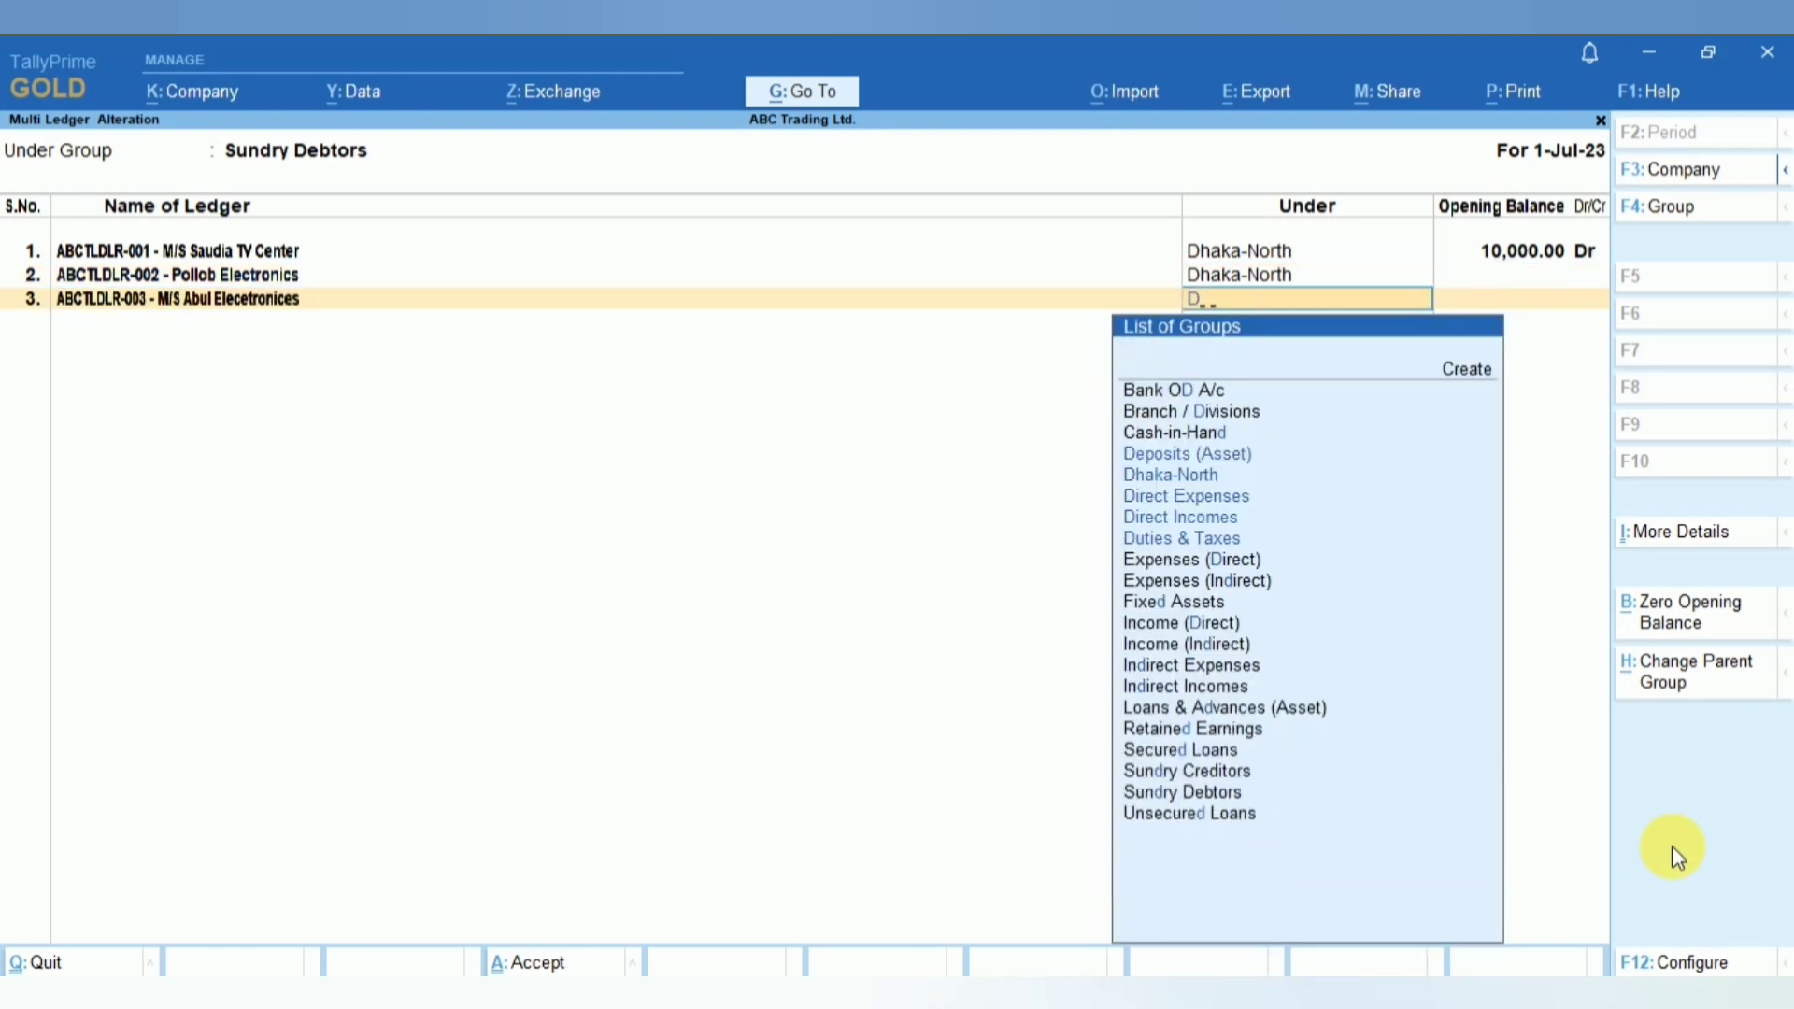
text(haka)
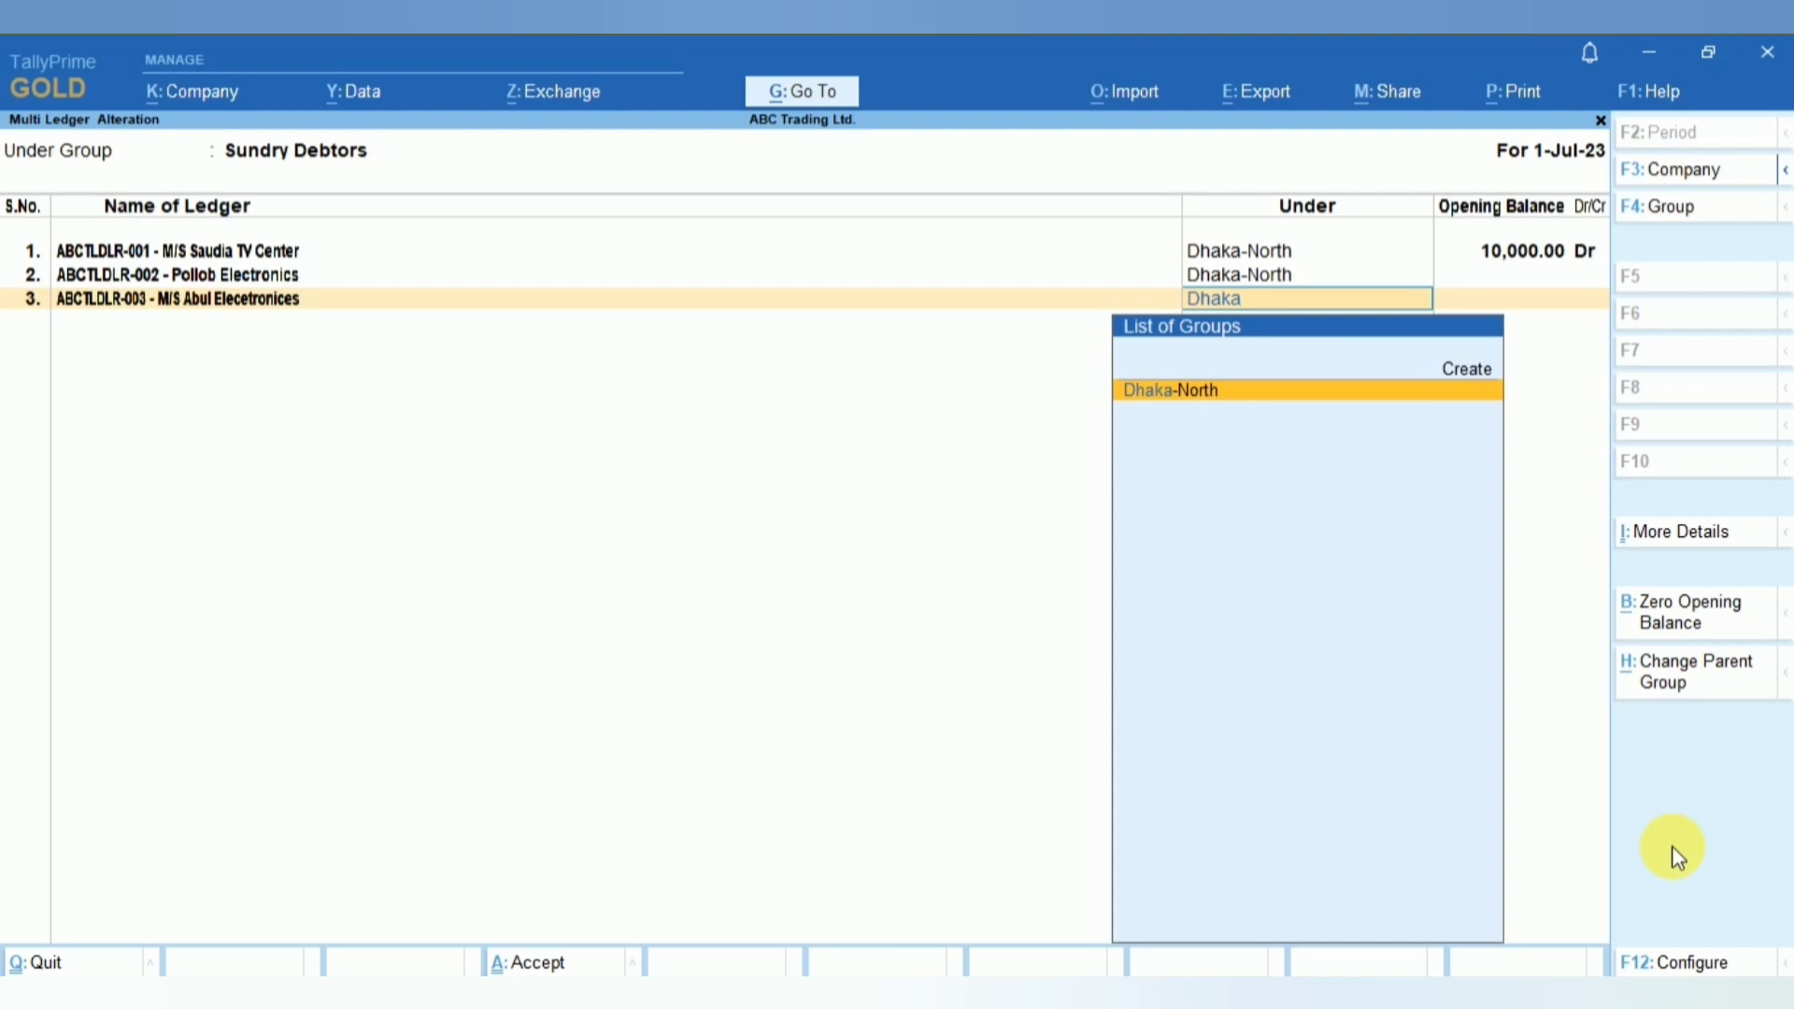
key(Return)
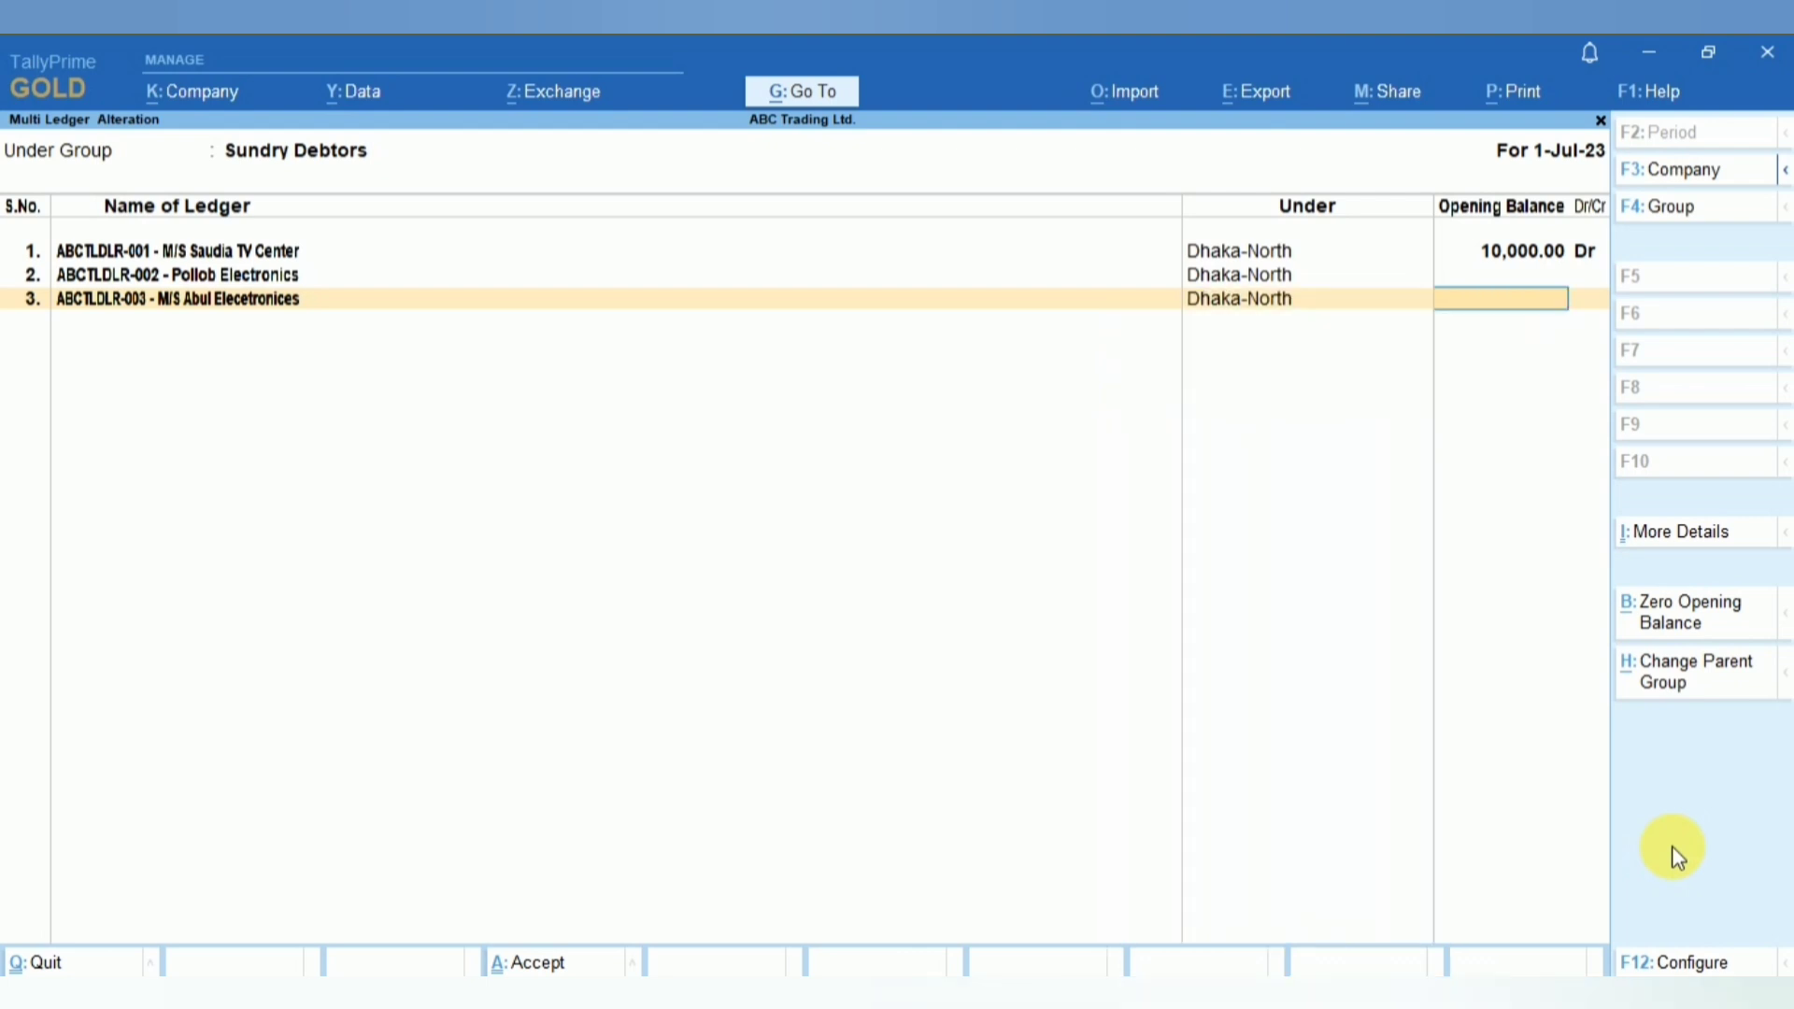
key(Return)
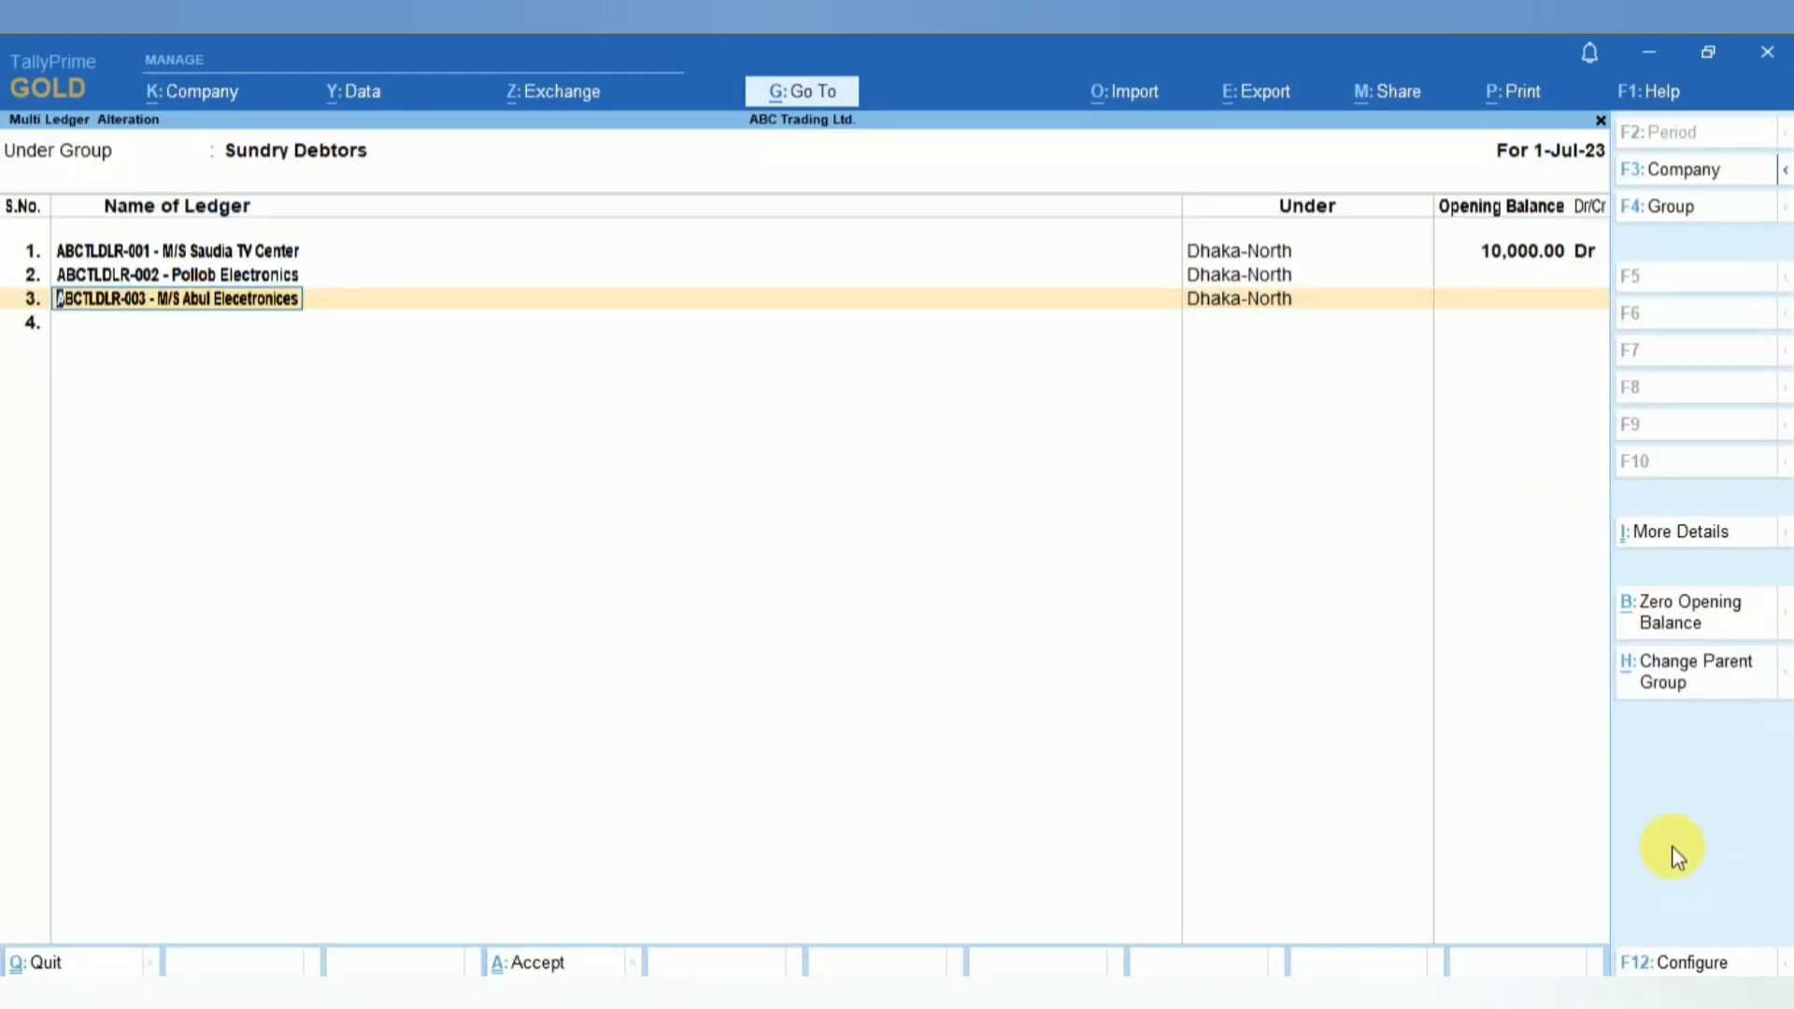
- Repeat the third ledger's name in a new fourth row and edit it to ABCTLDLR-004 - XYZ Electric
key(Down)
key(ctrl+r)
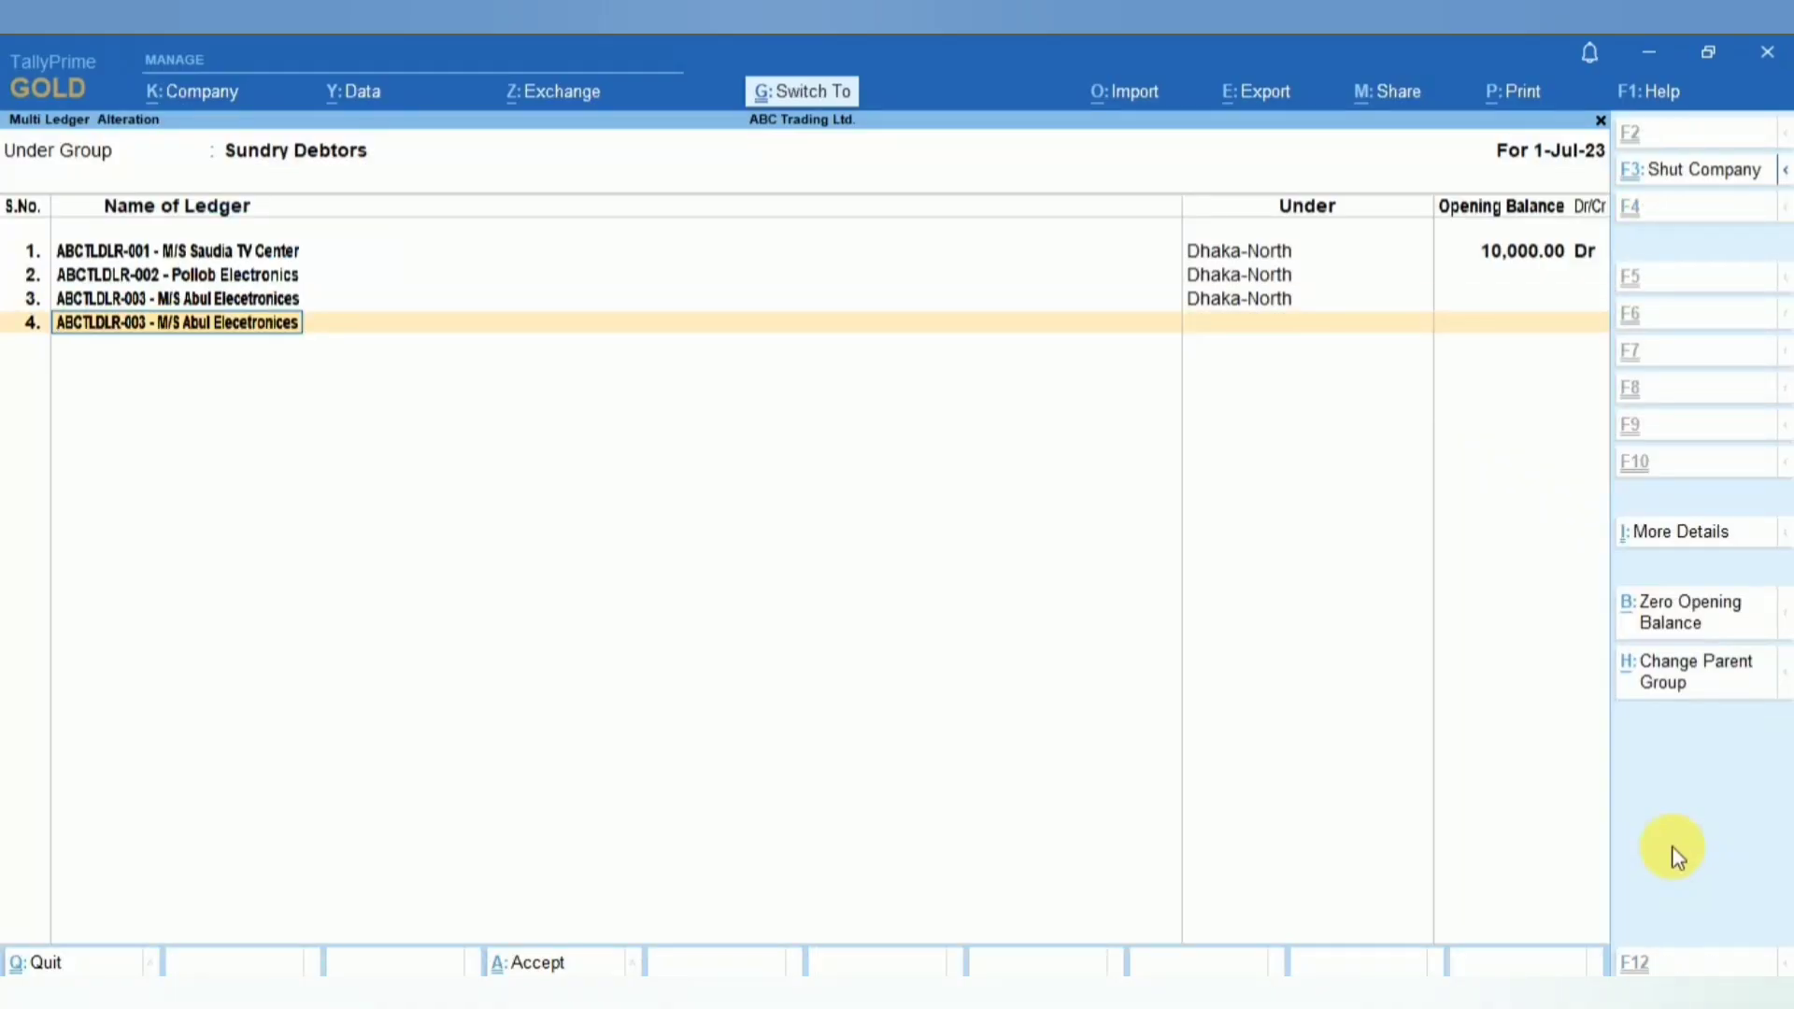
key(BackSpace)
key(BackSpace)
key(BackSpace)
key(BackSpace)
key(BackSpace)
key(BackSpace)
key(BackSpace)
key(BackSpace)
key(BackSpace)
key(BackSpace)
key(BackSpace)
key(BackSpace)
key(BackSpace)
key(BackSpace)
key(BackSpace)
key(BackSpace)
key(BackSpace)
key(BackSpace)
key(BackSpace)
key(BackSpace)
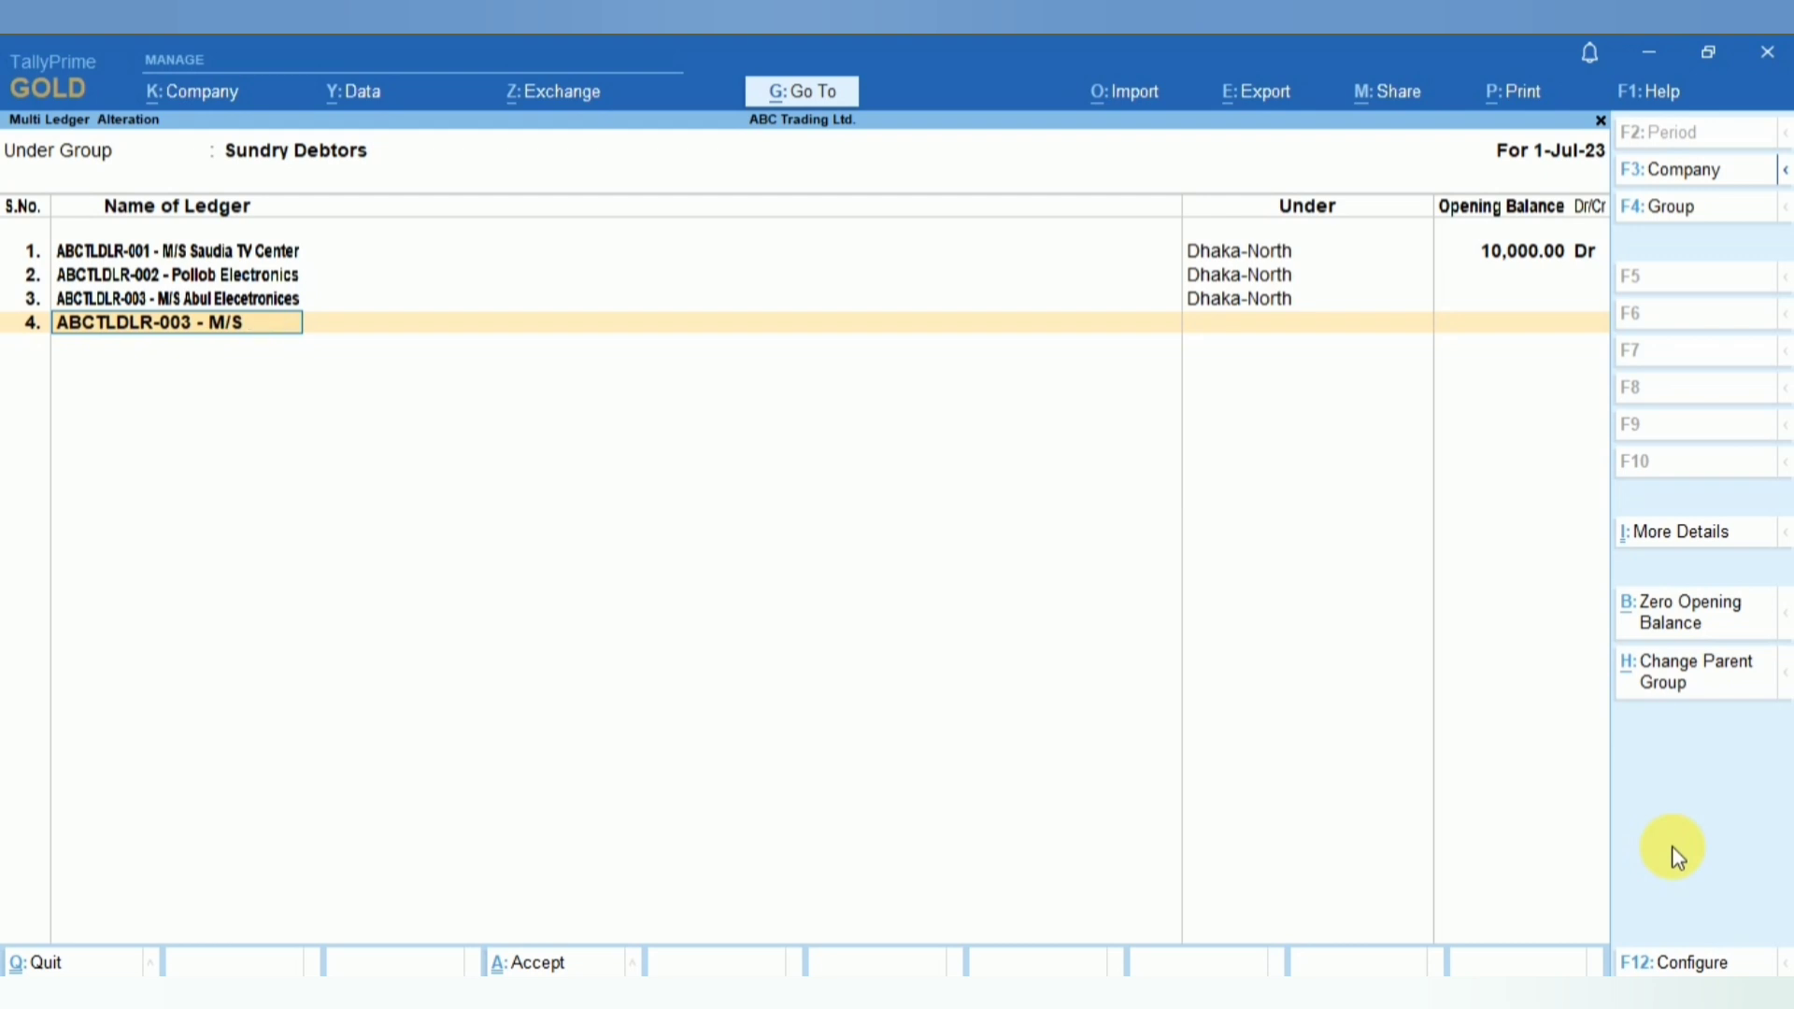
key(BackSpace)
key(BackSpace)
key(BackSpace)
key(BackSpace)
key(BackSpace)
text(4)
key(Return)
key(Return)
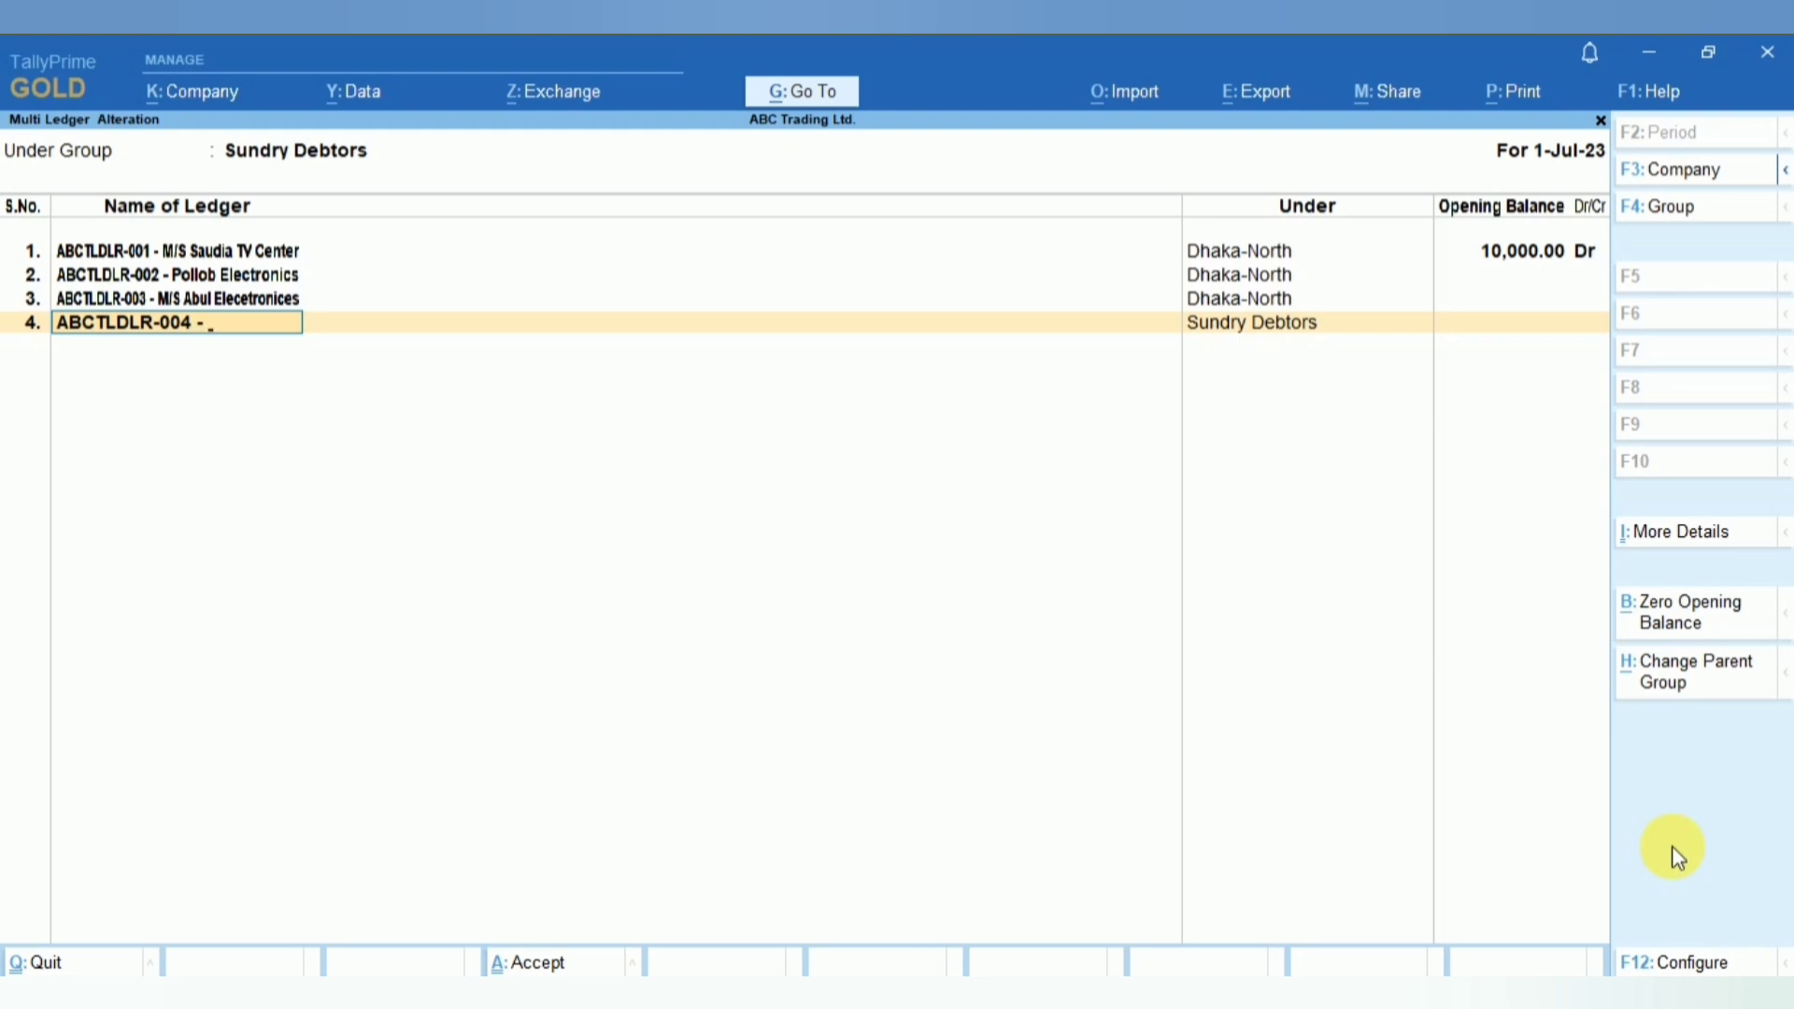
text(- XYZ)
text(Electric)
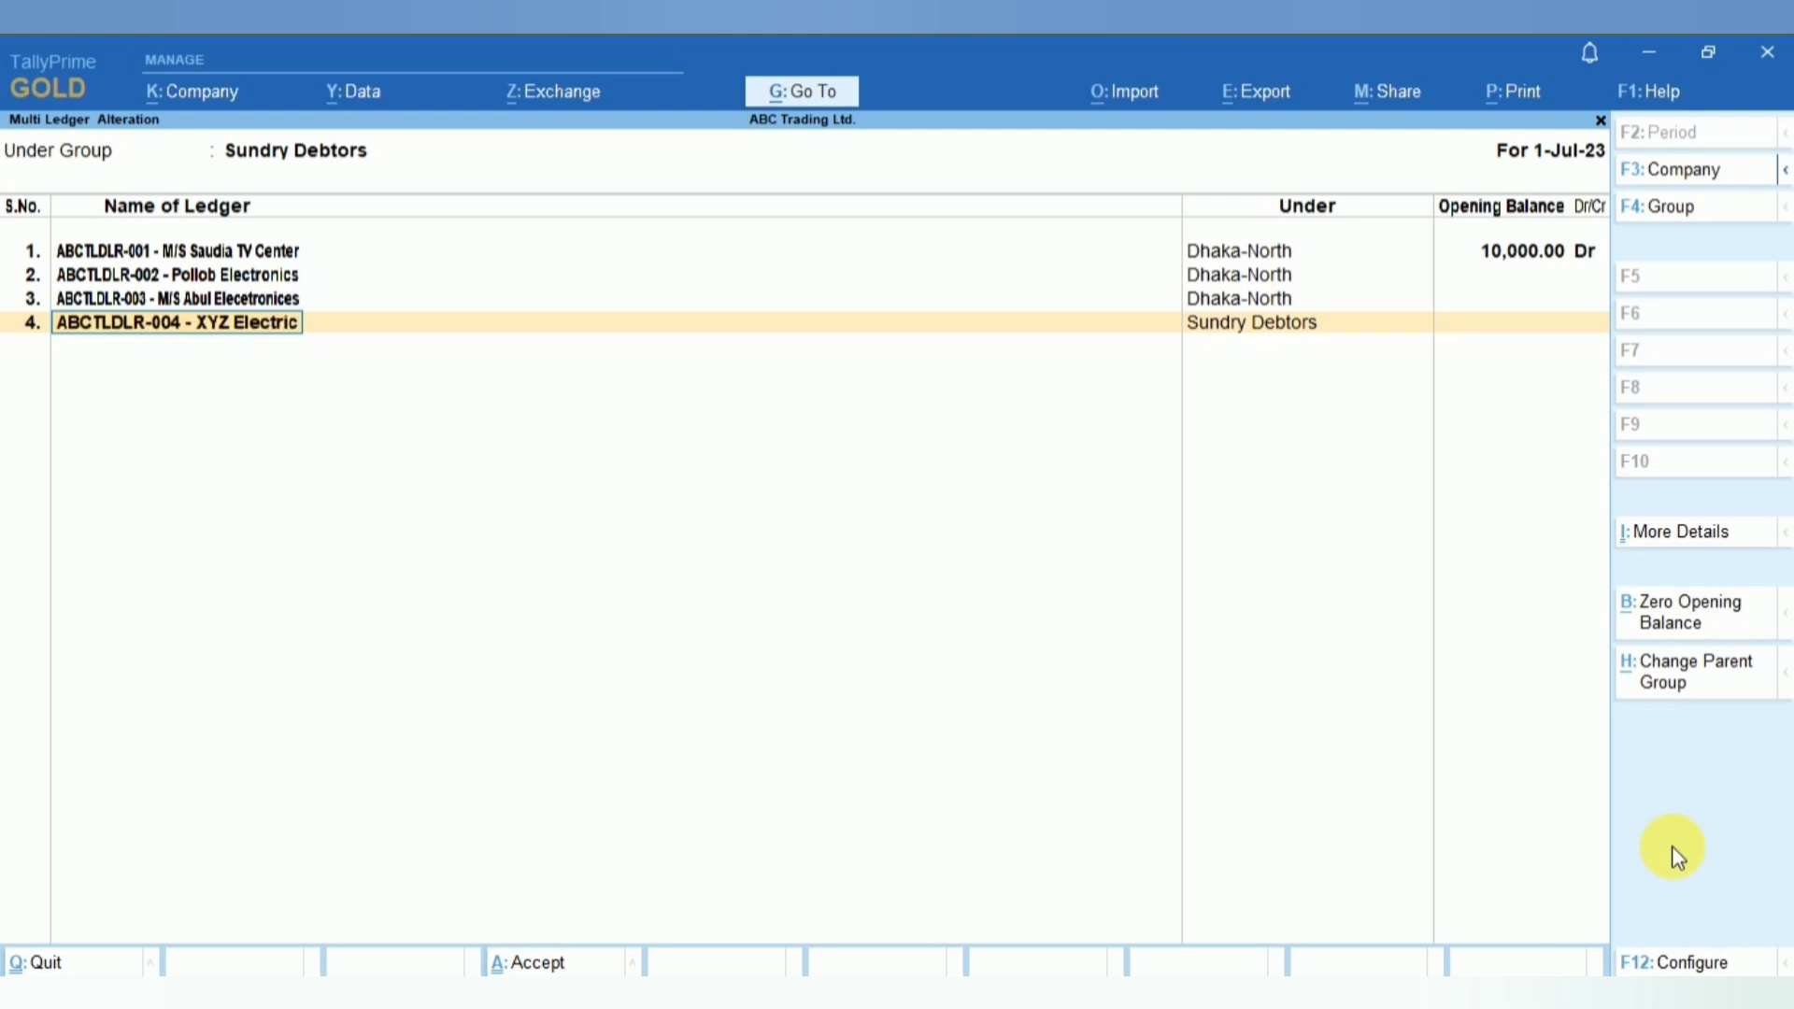
- Keep the fourth ledger under Sundry Debtors without an opening balance, then save the ledger alterations and return to the ledger list
key(Return)
key(Return)
key(BackSpace)
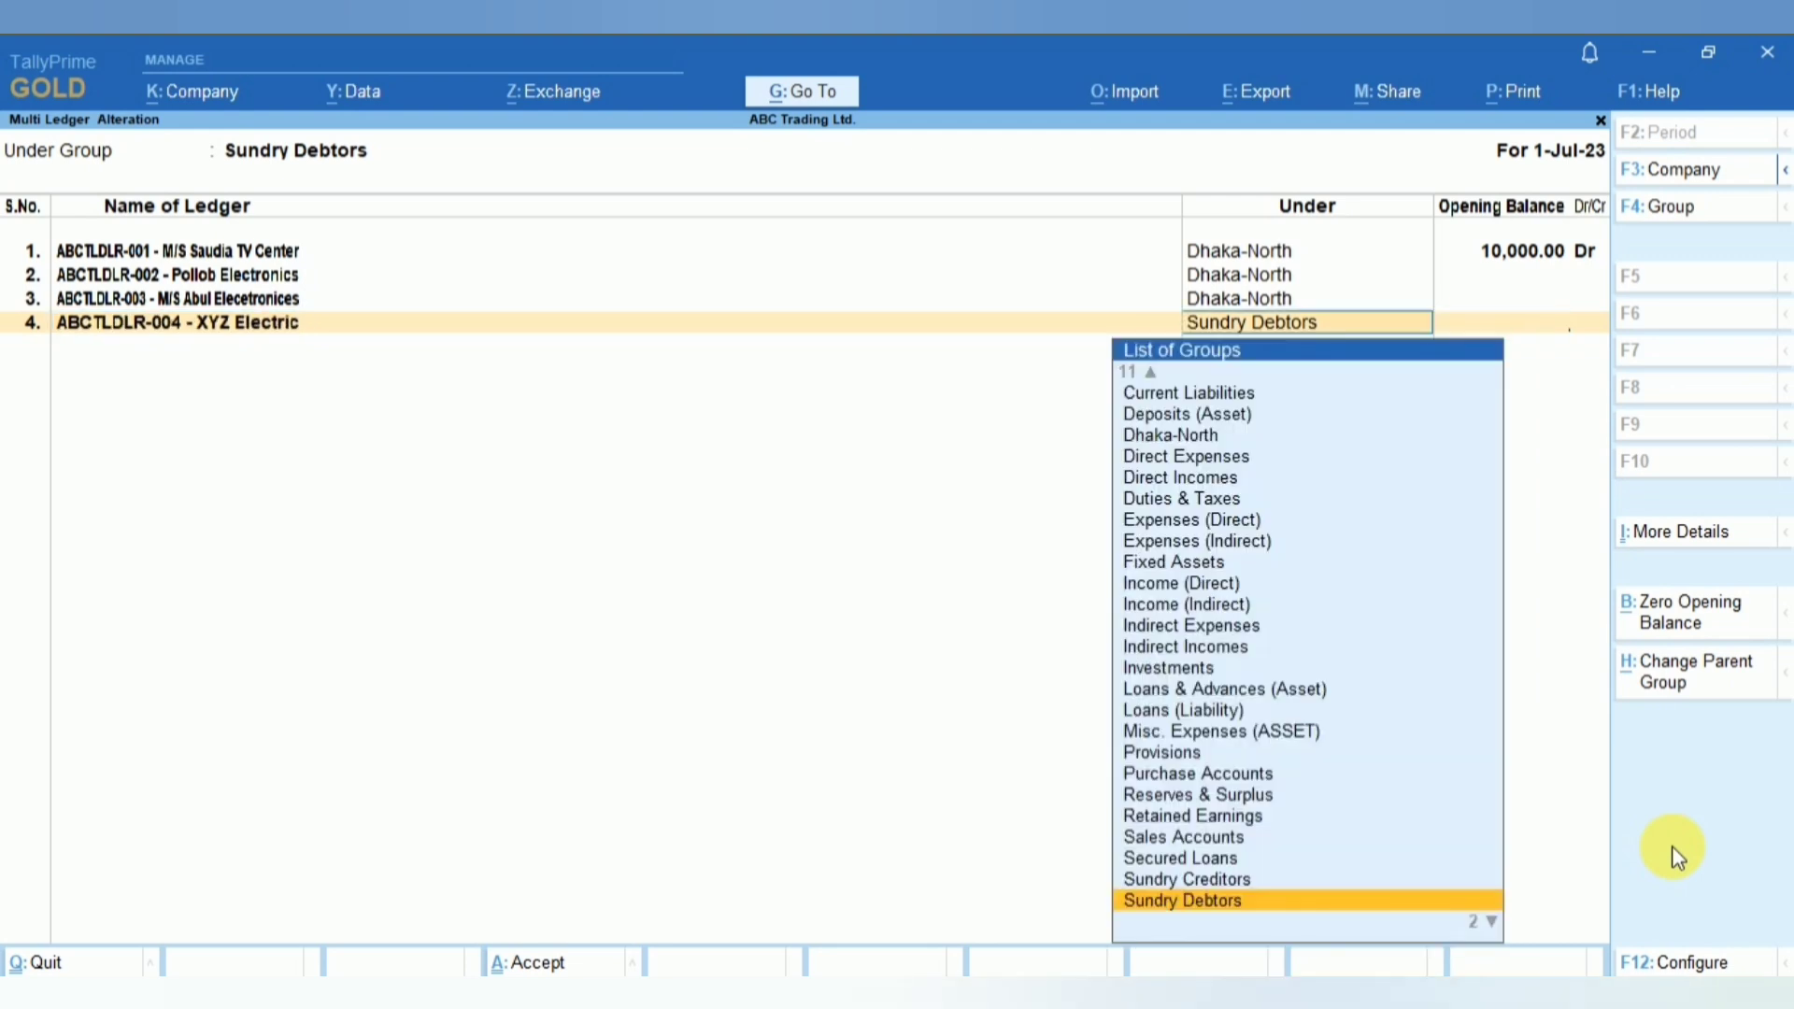
key(Return)
key(Return)
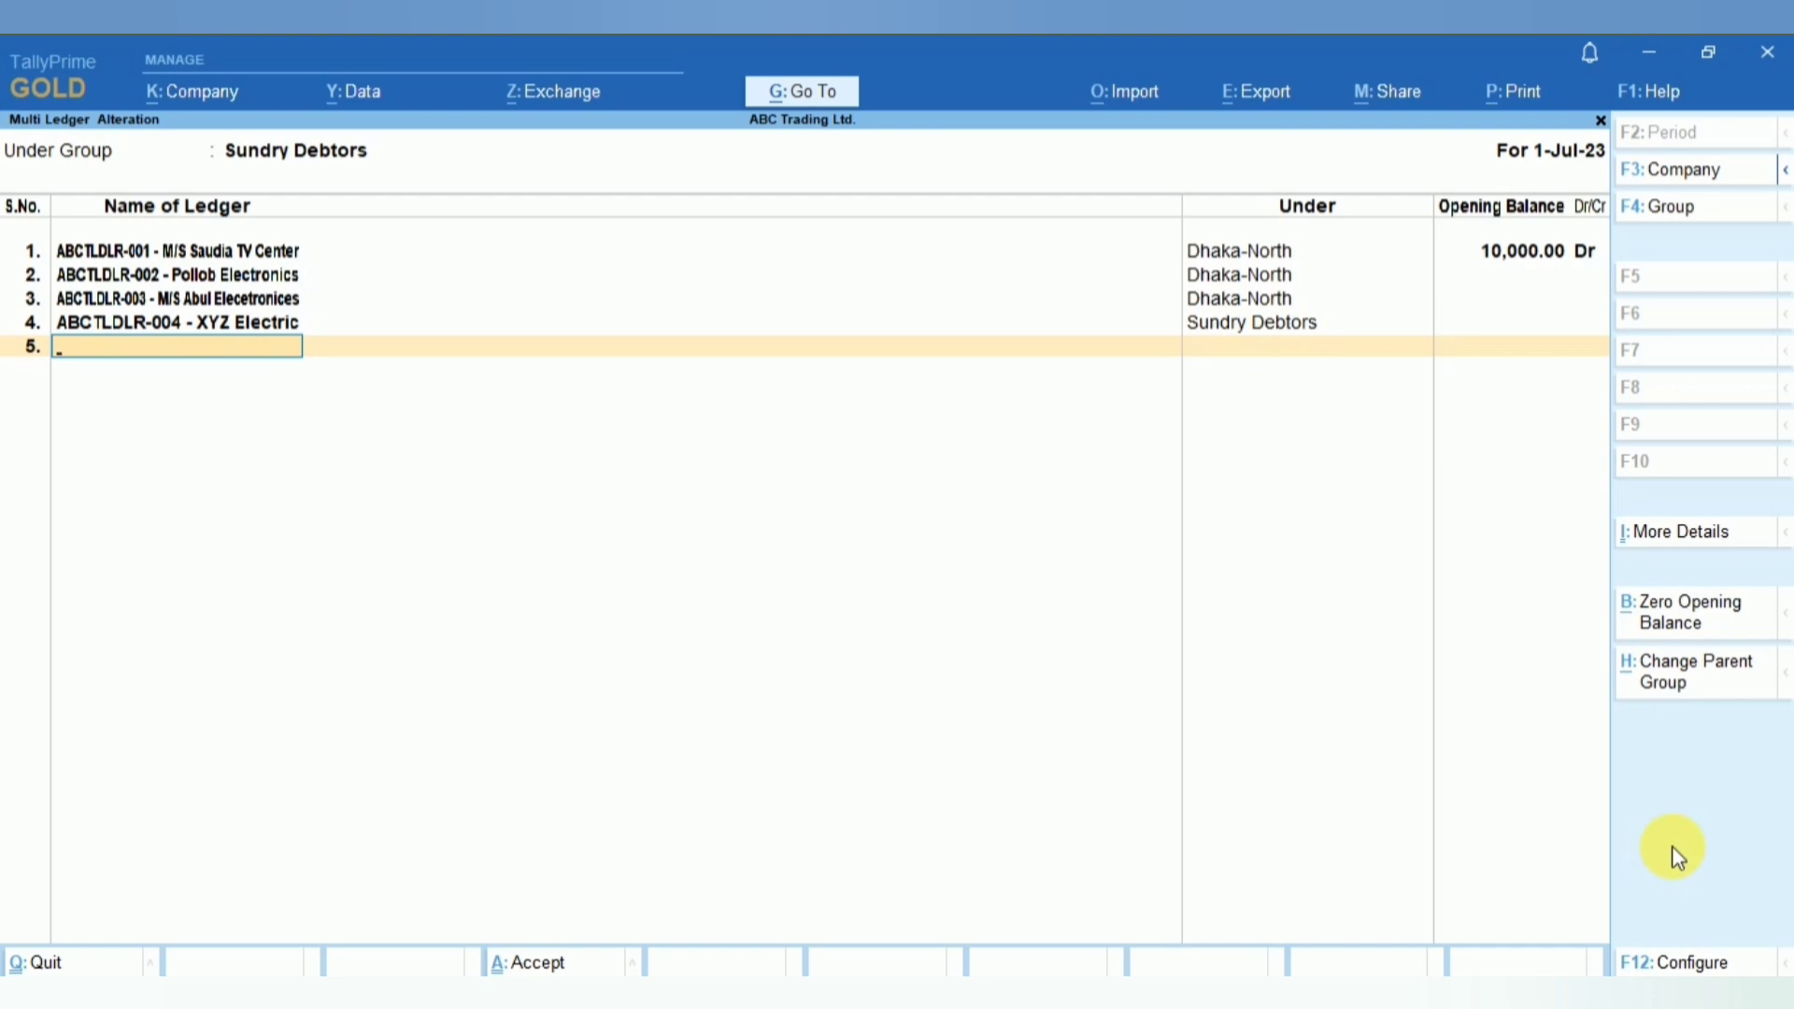
key(Return)
key(Return)
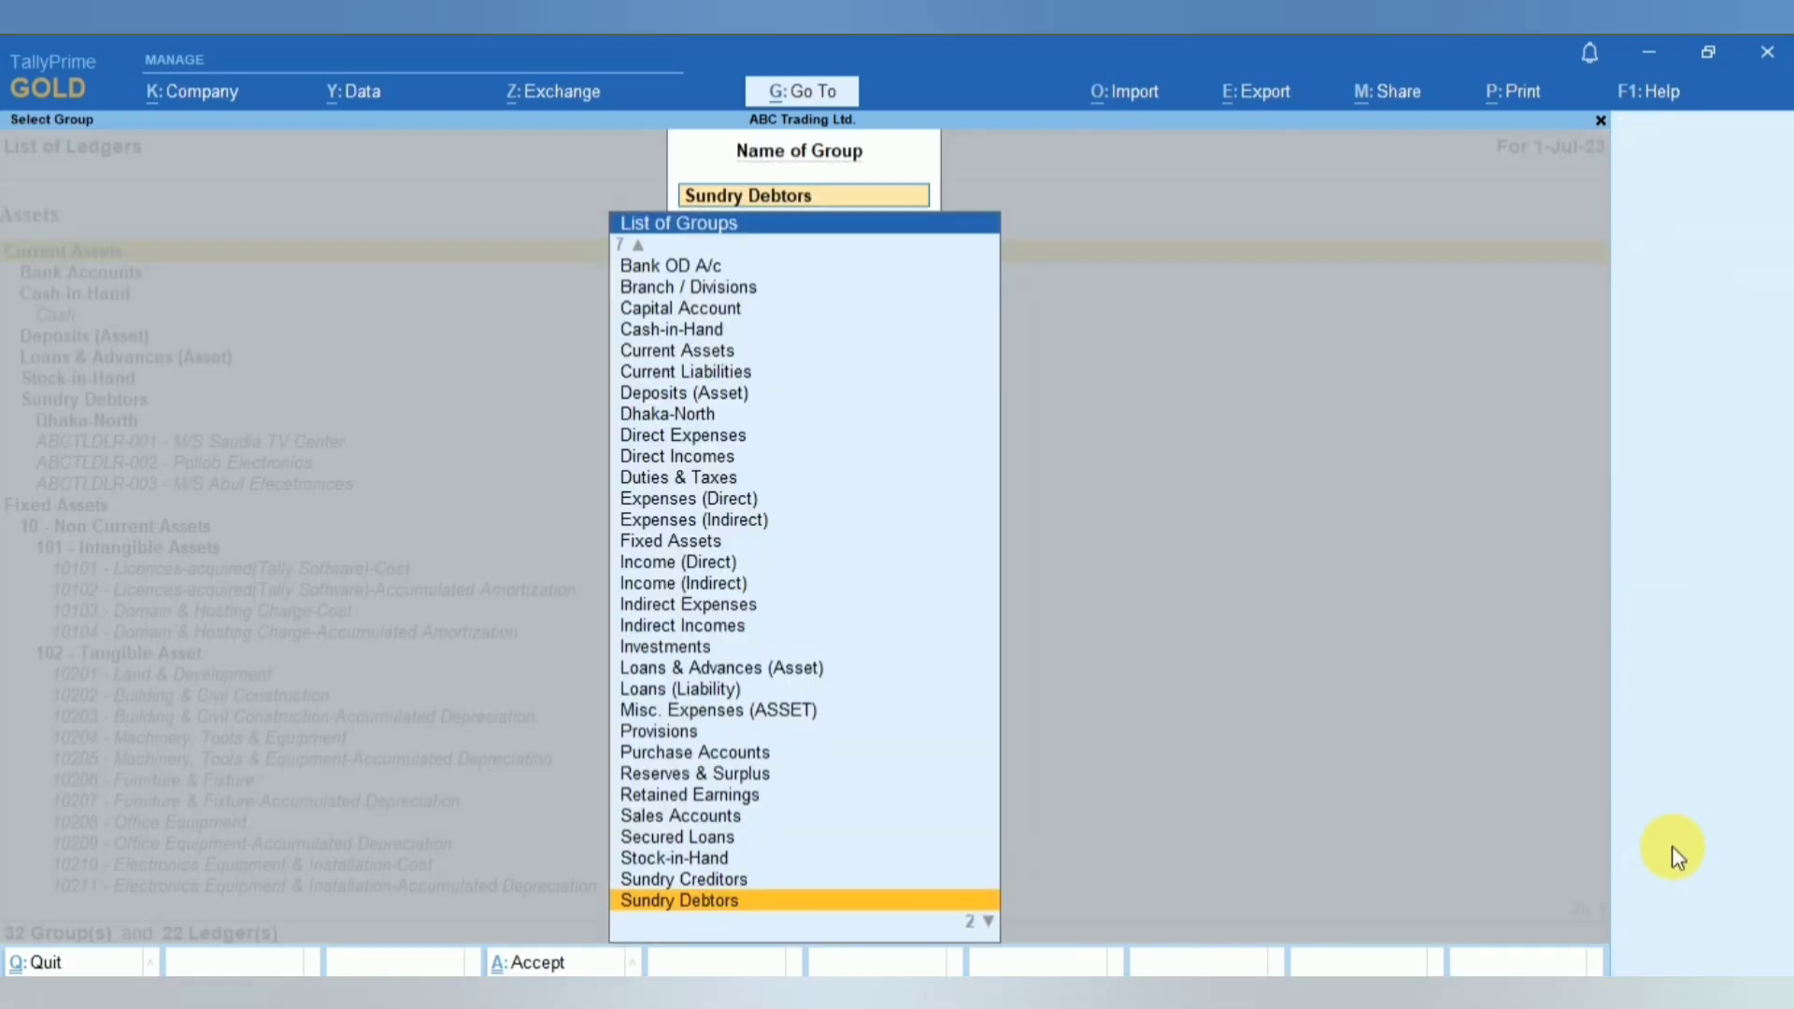
key(Escape)
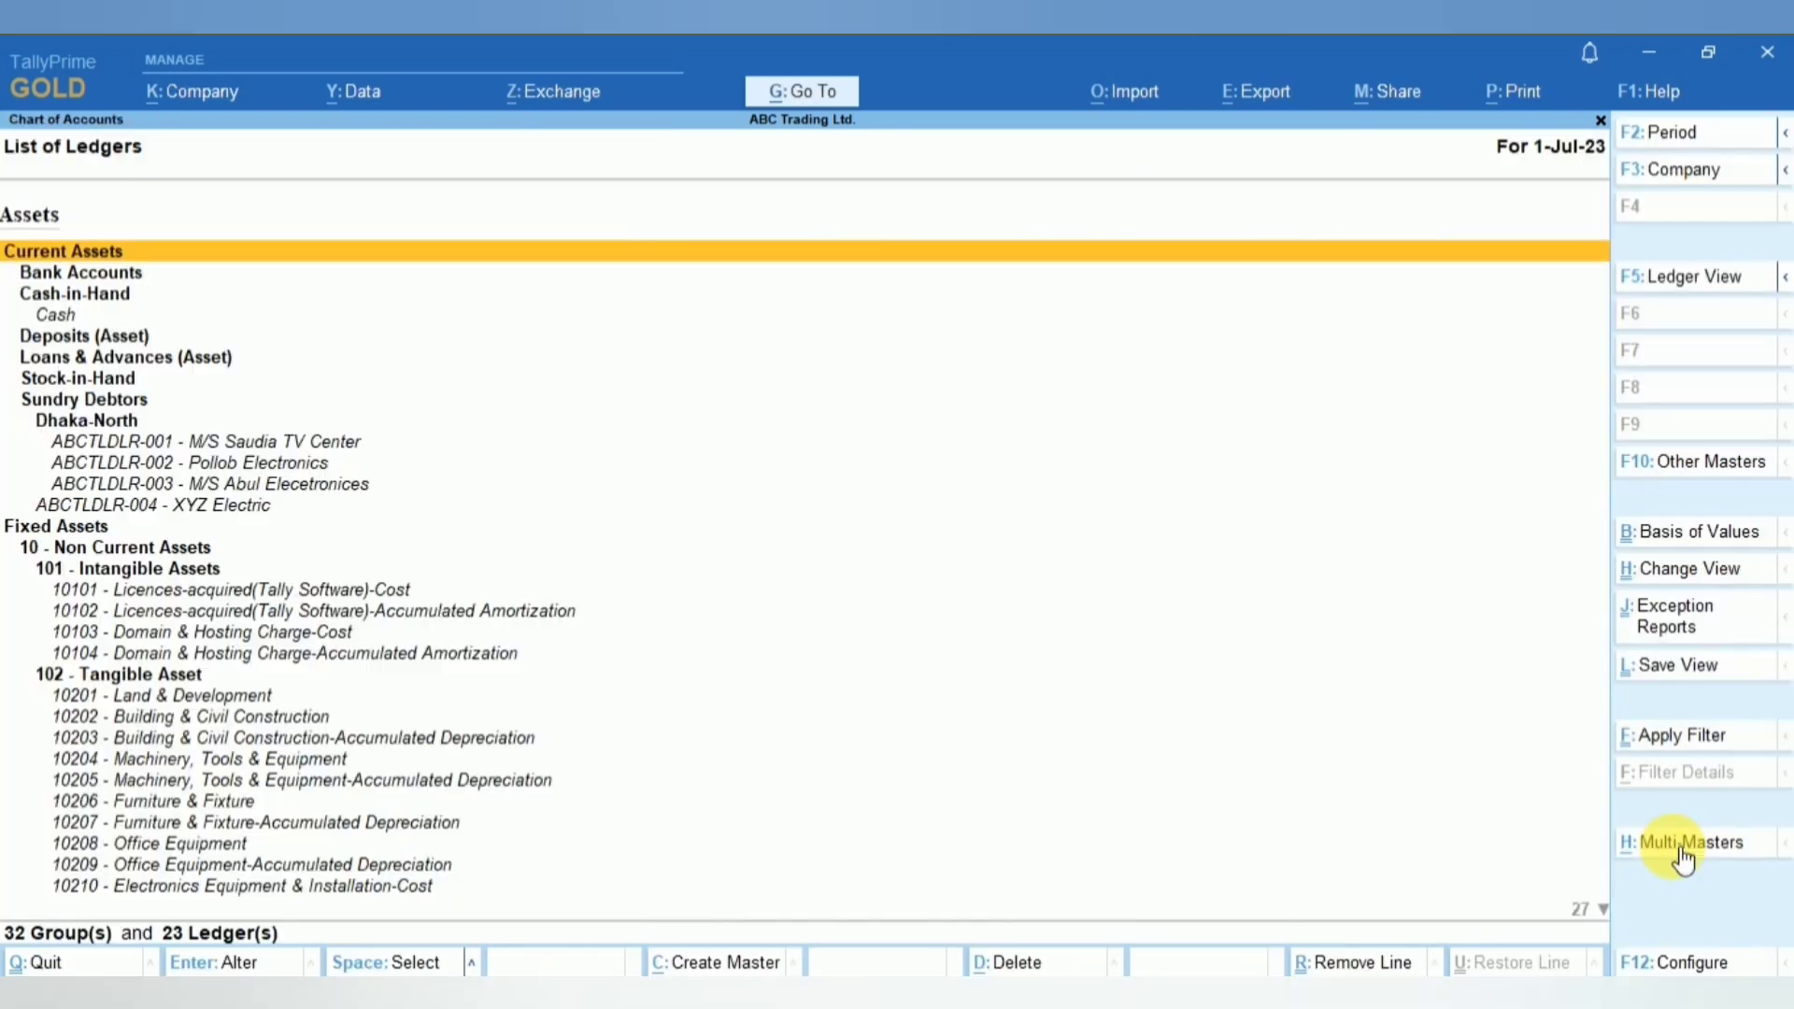
- Delete the ABCTLDLR-004 - XYZ Electric ledger from under Sundry Debtors and confirm the deletion
key(Down)
key(Down)
key(Down)
key(Down)
key(Down)
key(Down)
key(Down)
key(Down)
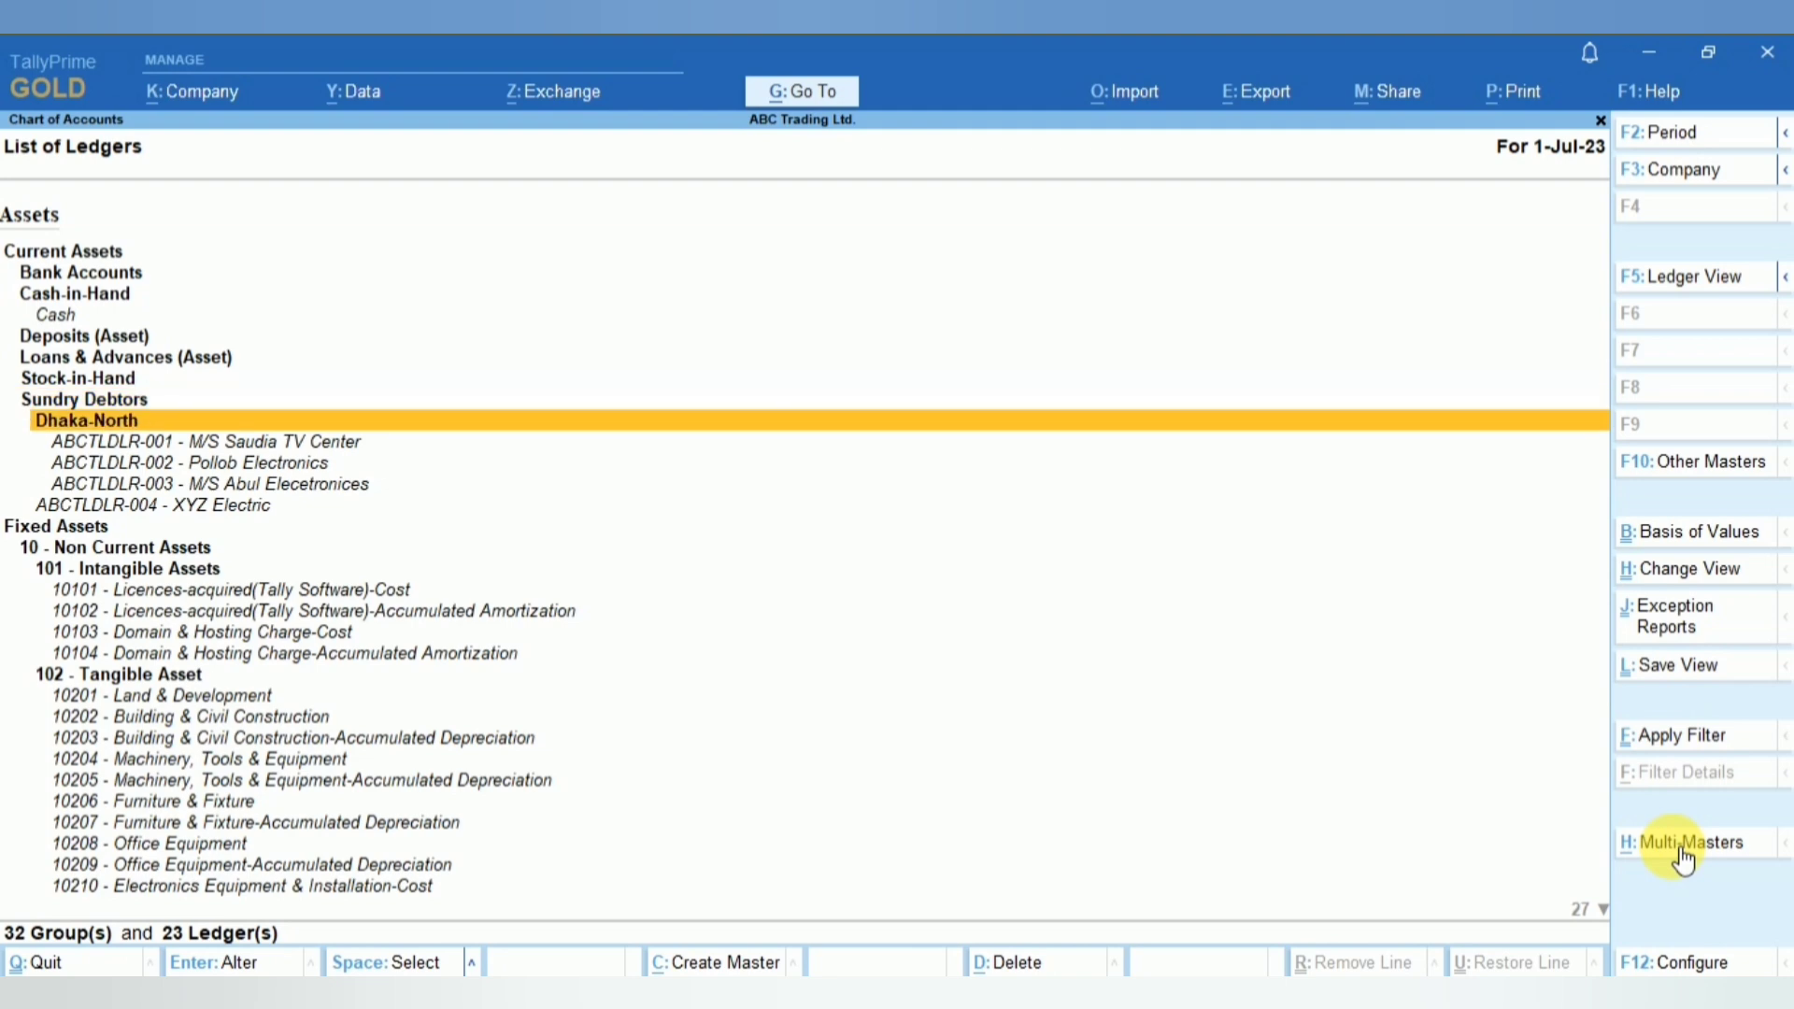
key(Down)
key(Down)
key(Down)
key(Down)
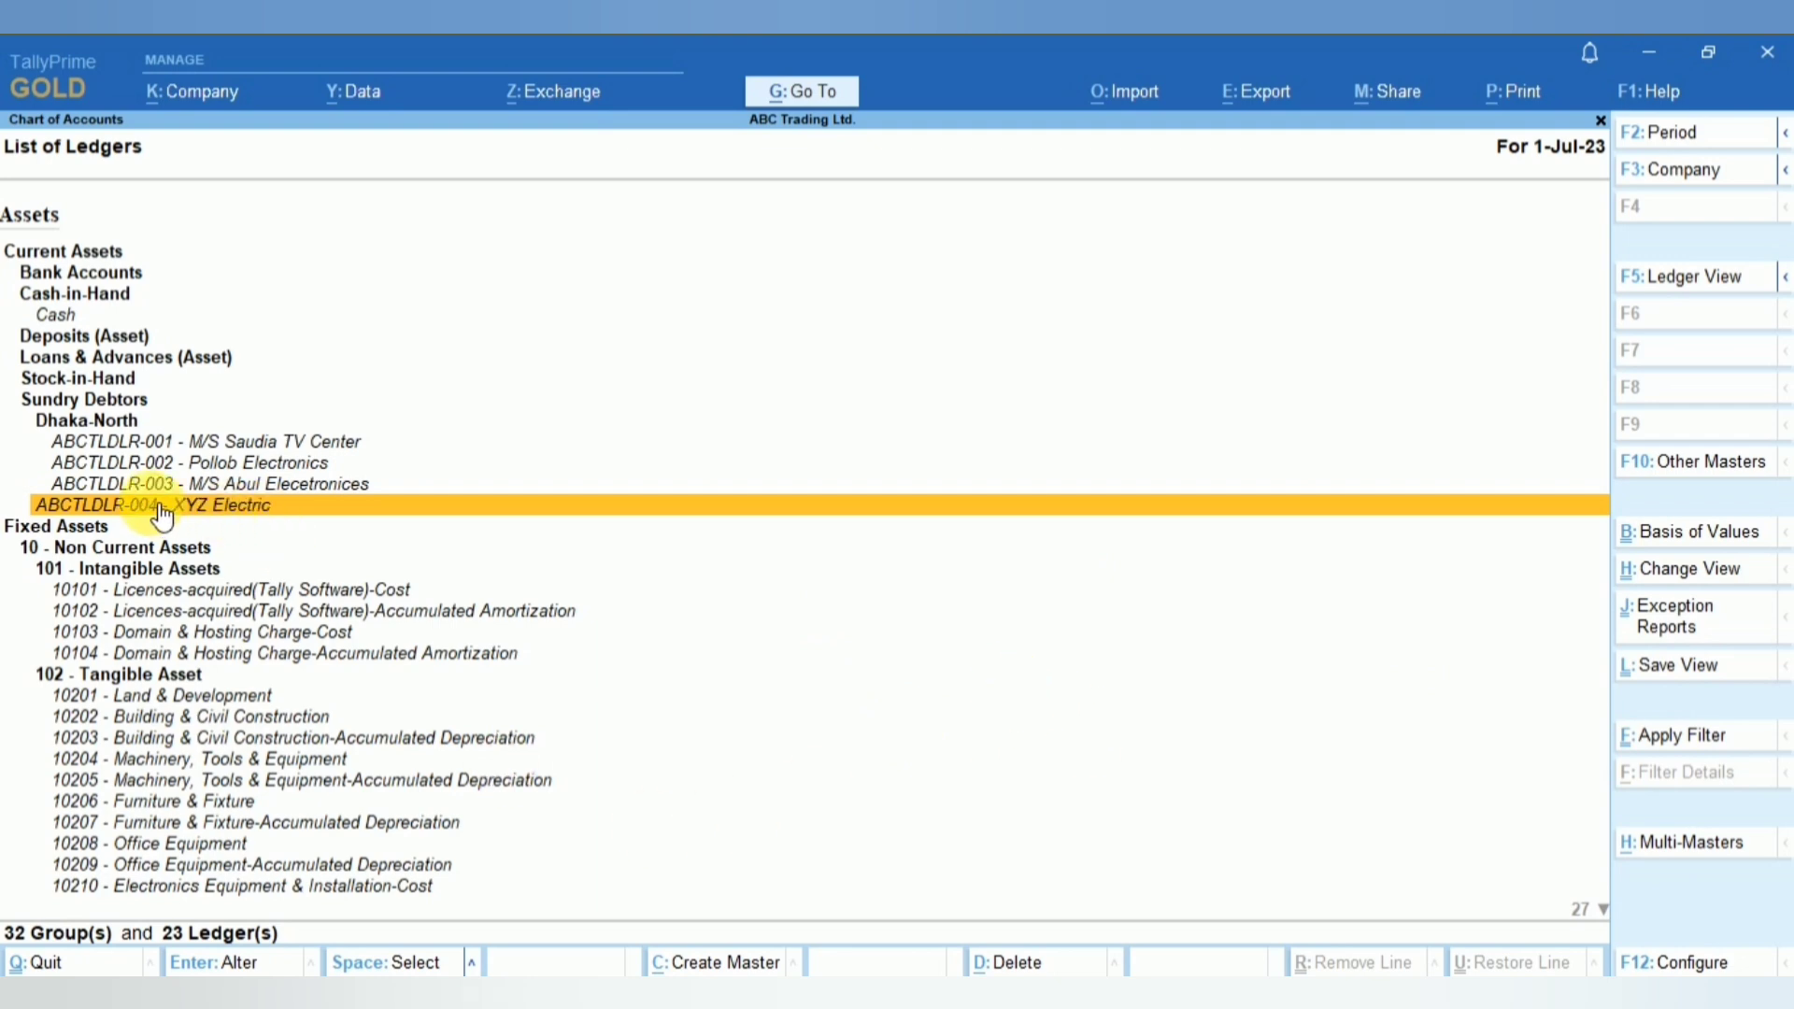
click(1017, 965)
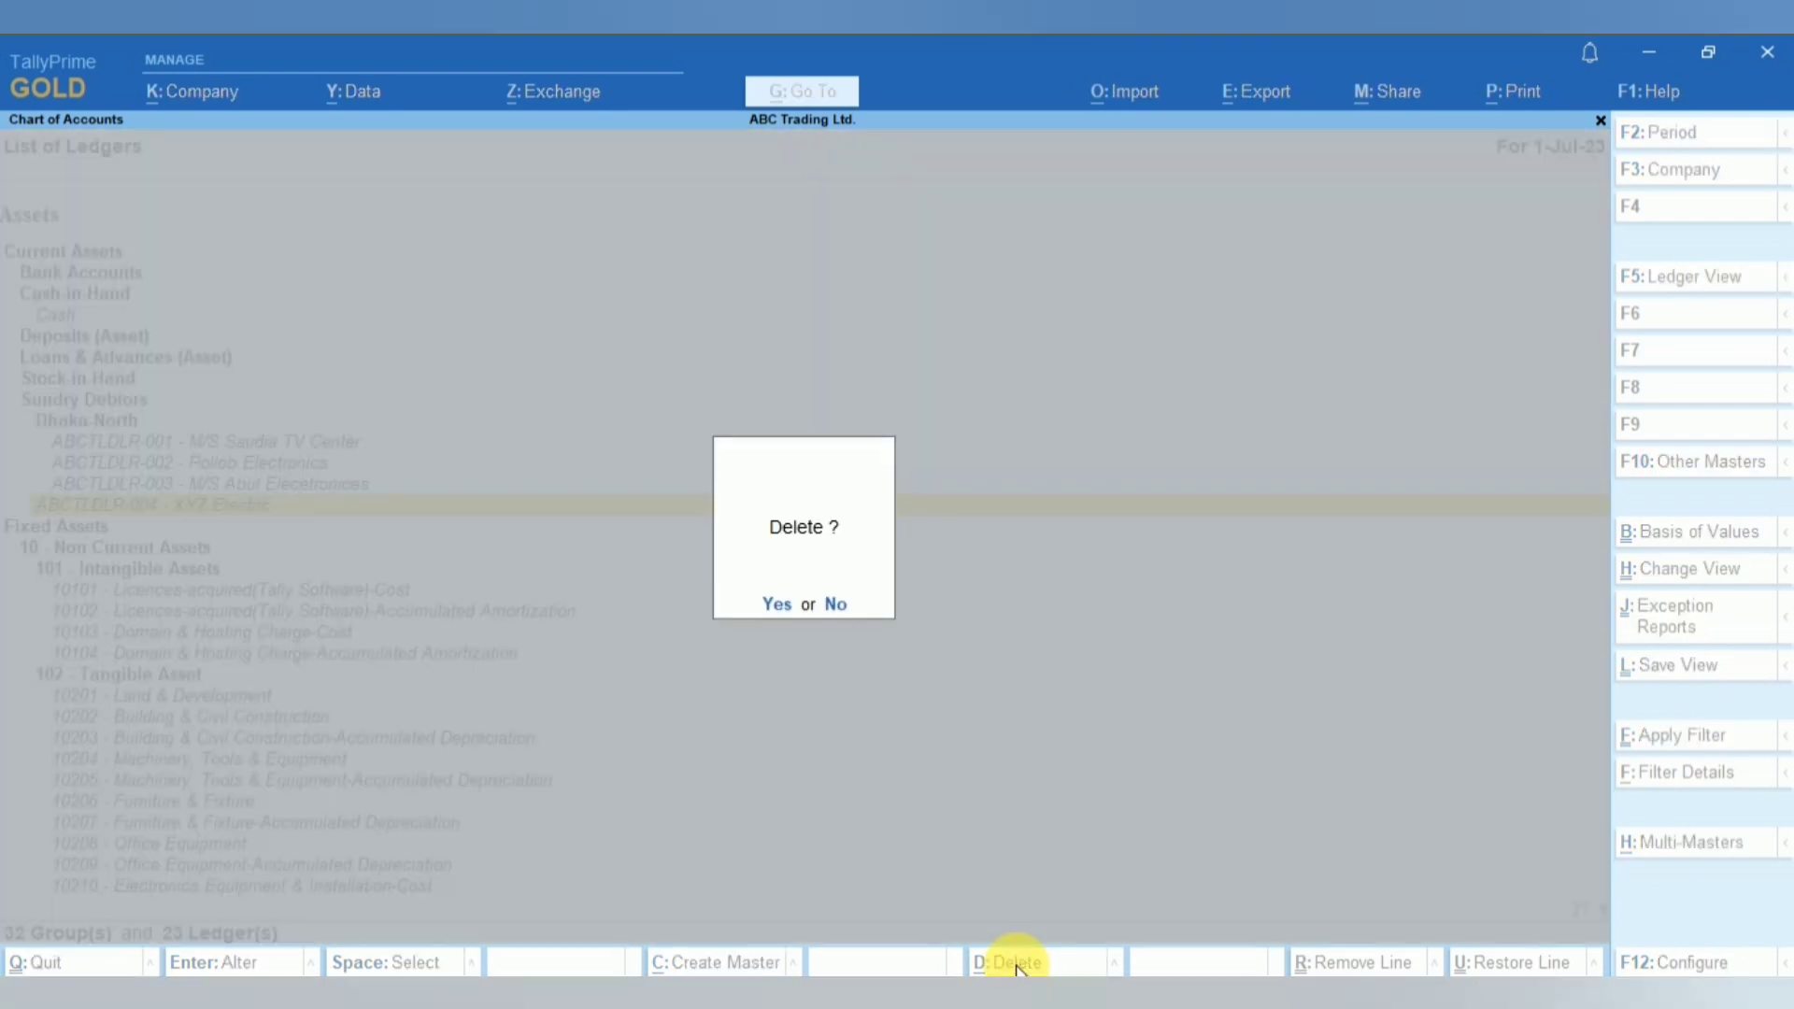
click(781, 609)
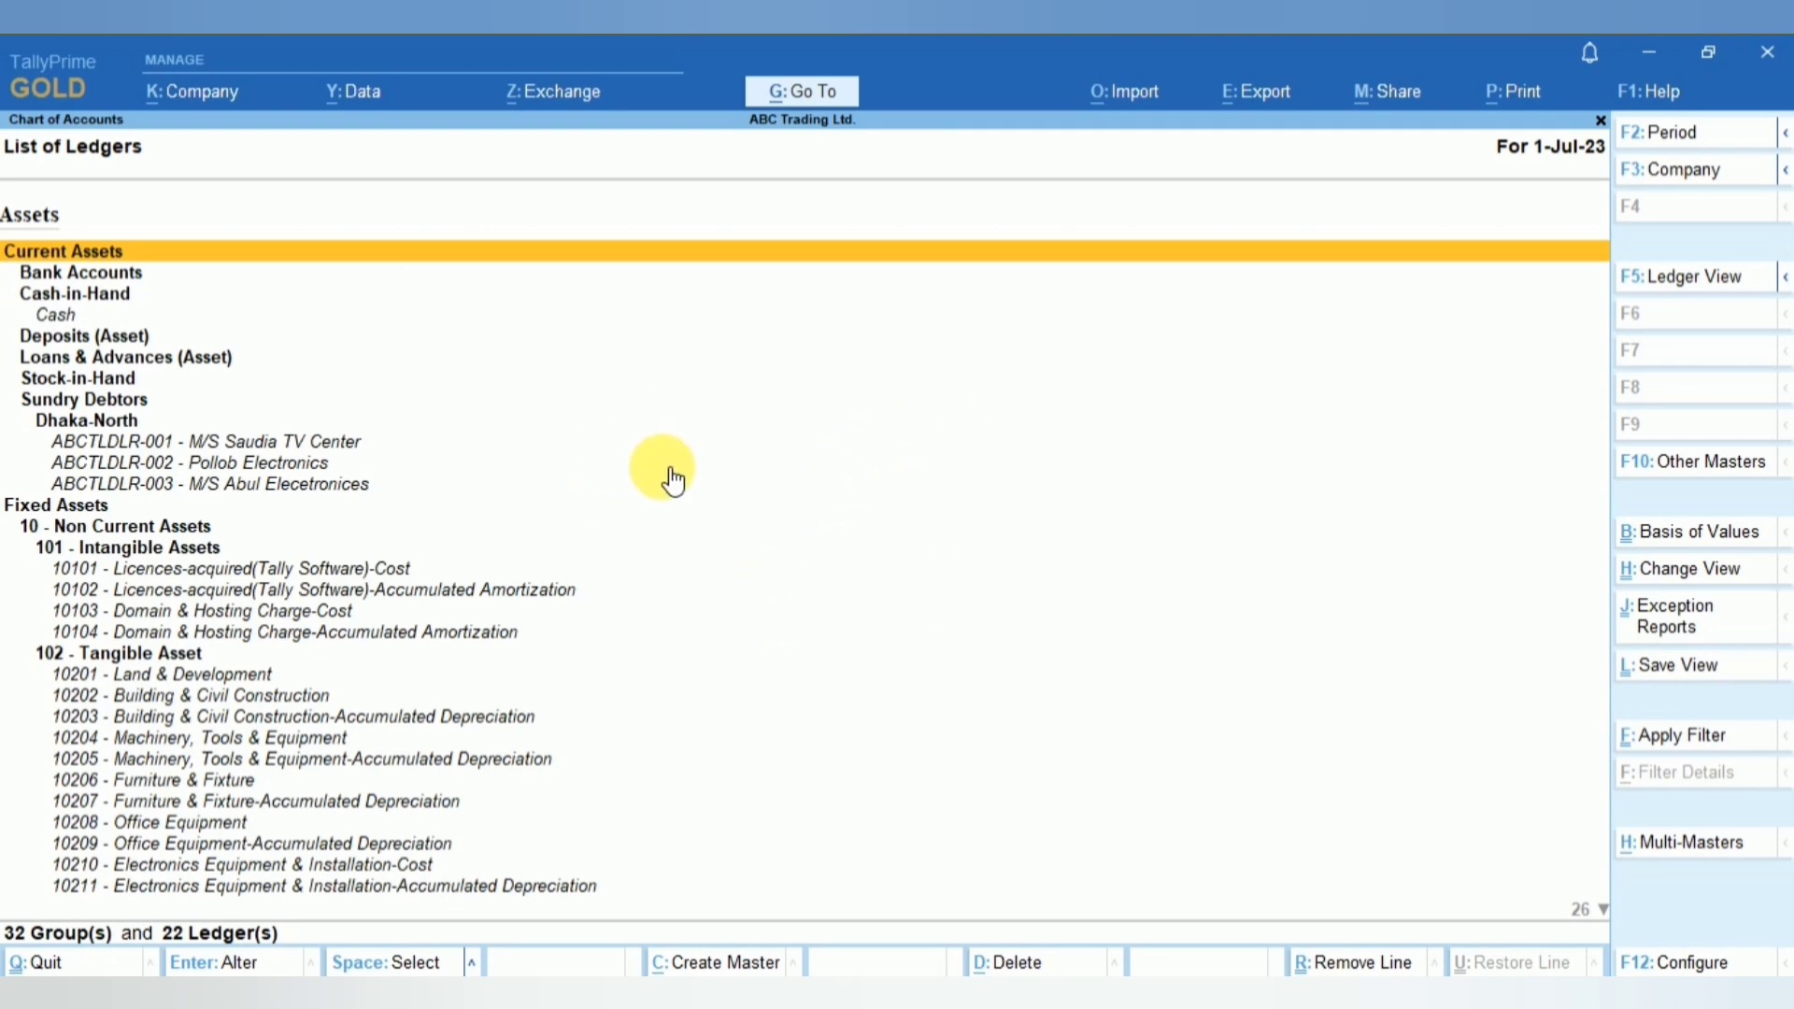
click(1733, 843)
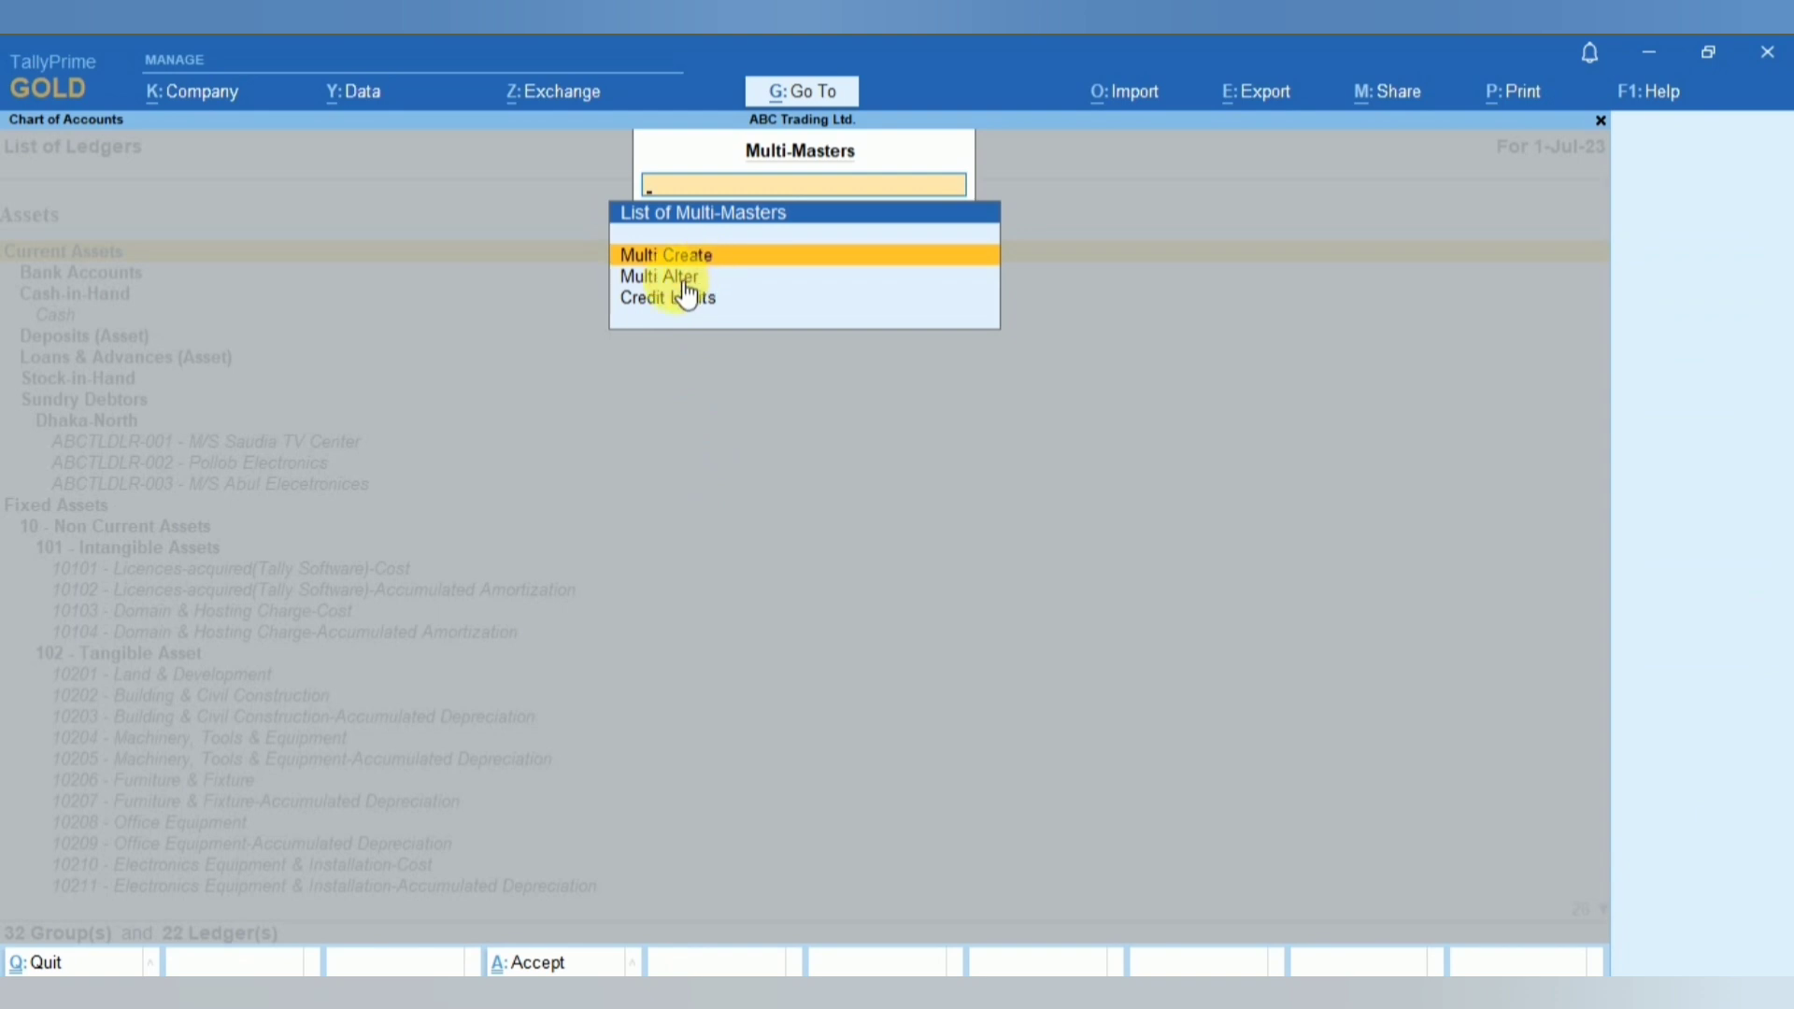
key(Escape)
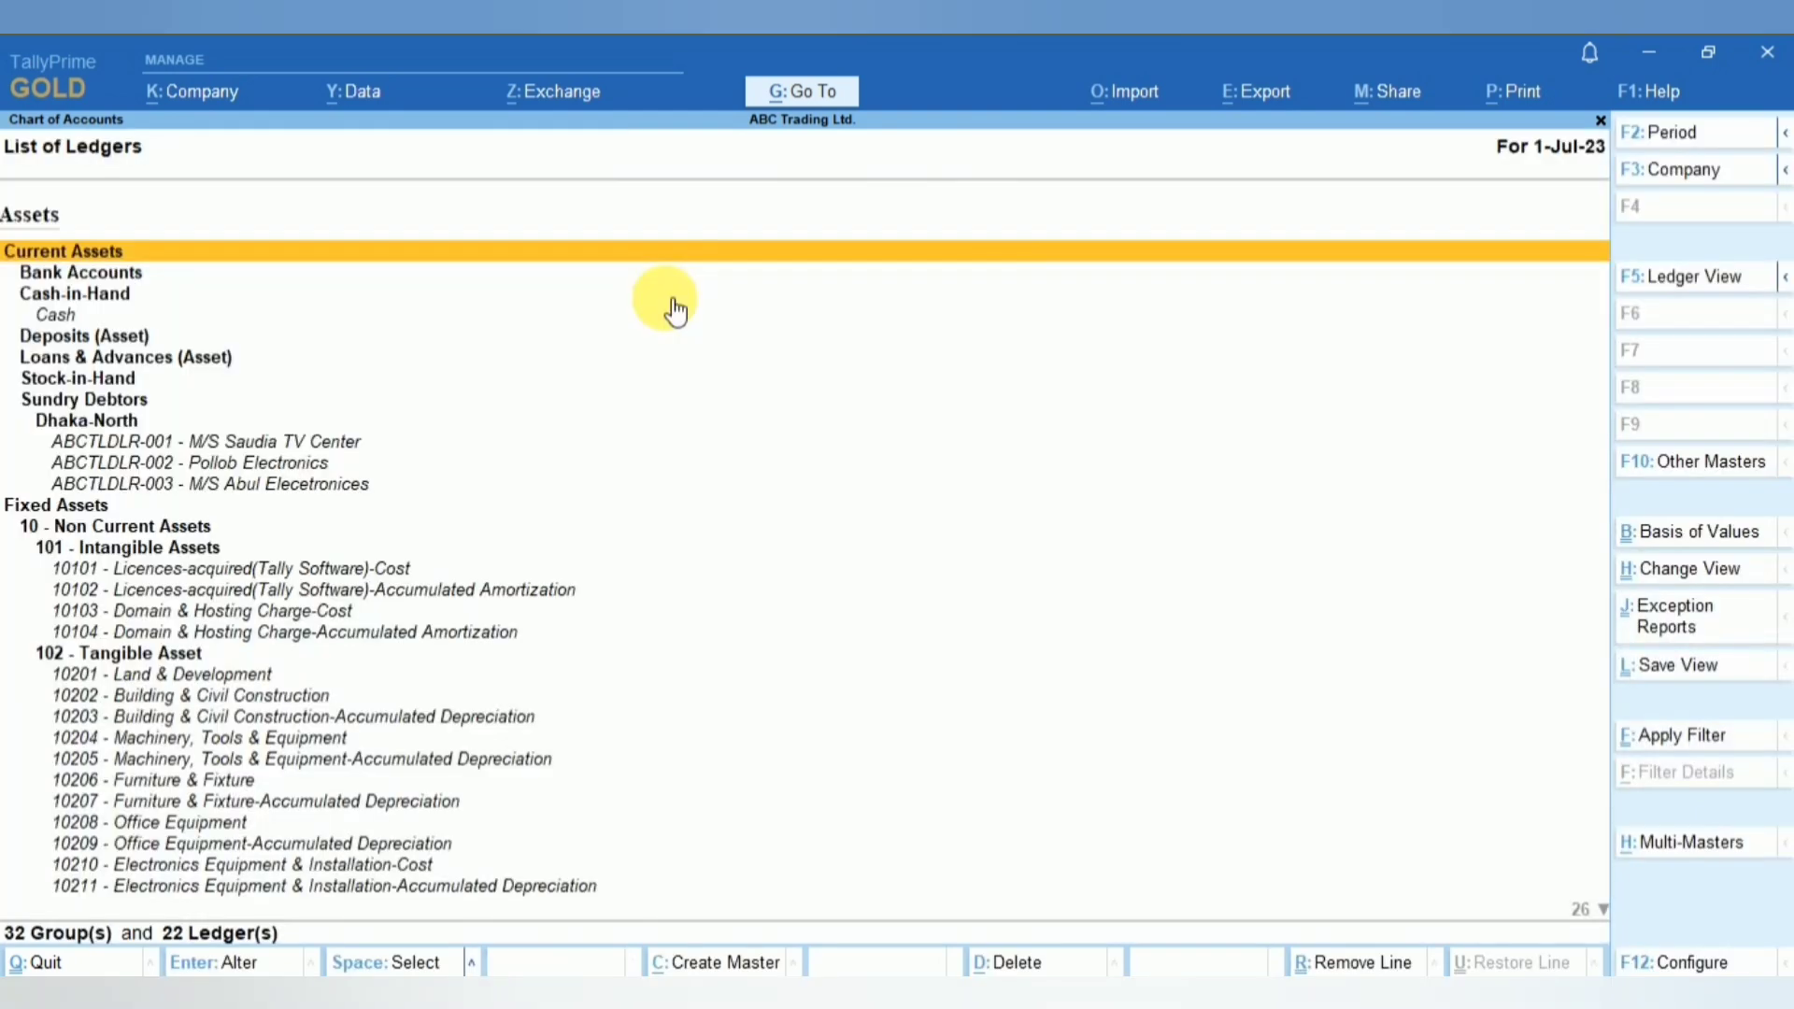